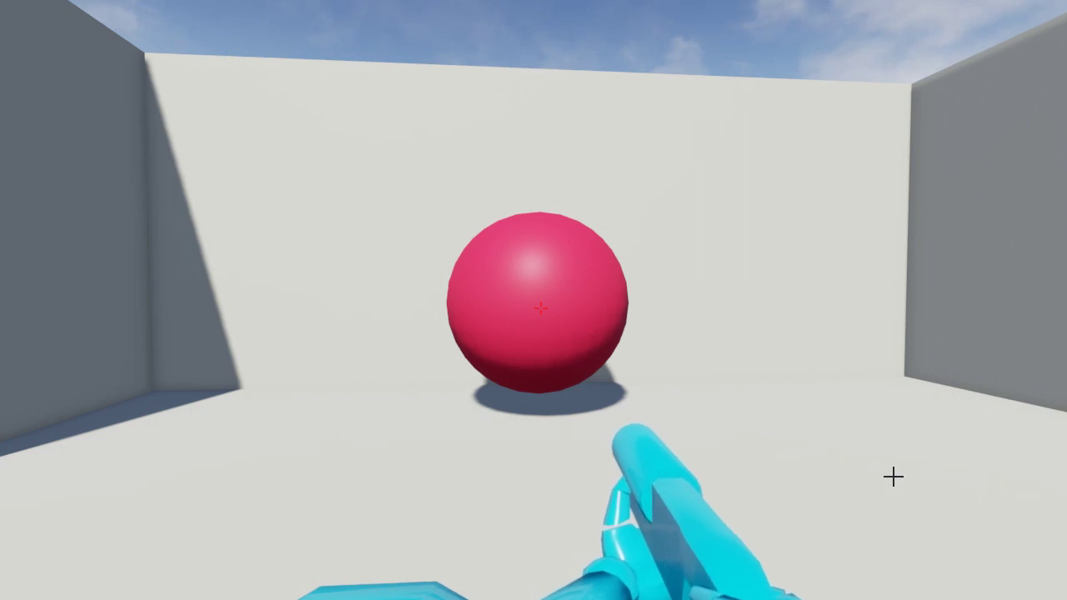
Playtest the level by walking towards and away from the sphere repeatedly to examine its color behavior, and end the play session
key(w)
key(e)
key(e)
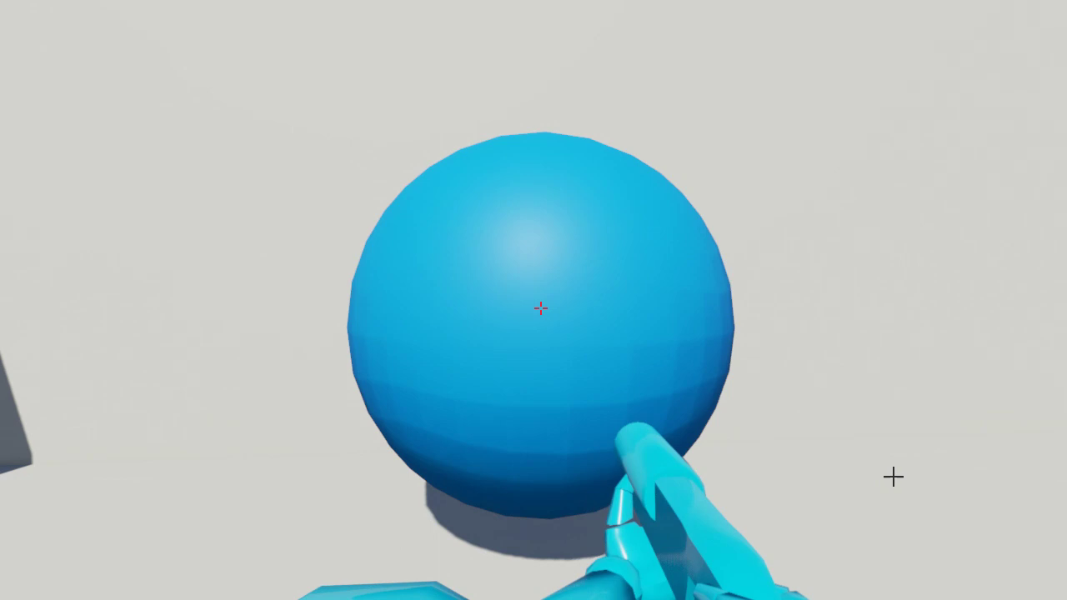
key(s)
key(w)
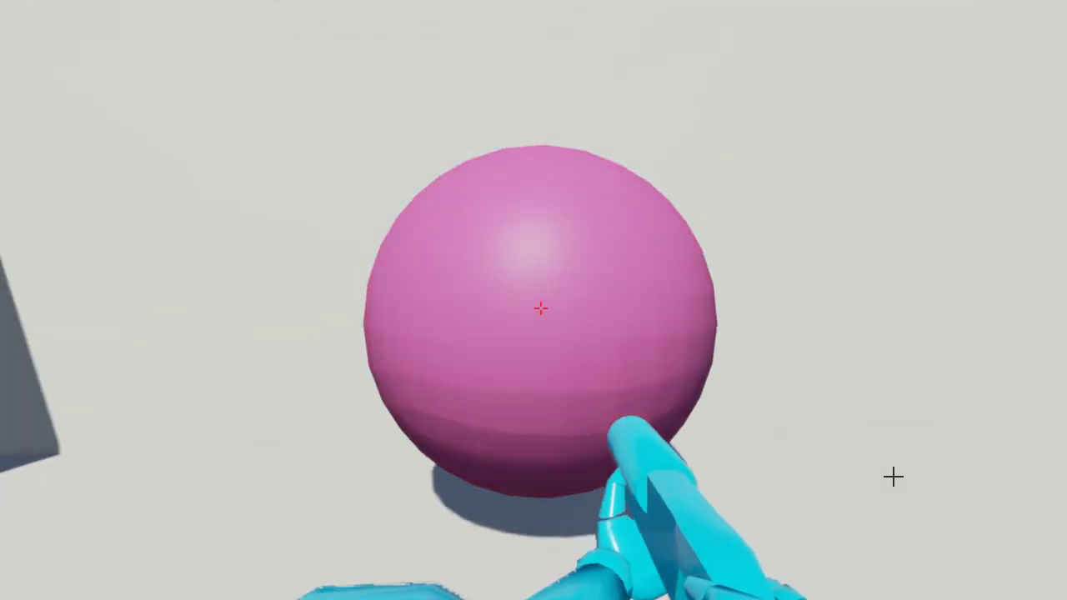
key(s)
key(w)
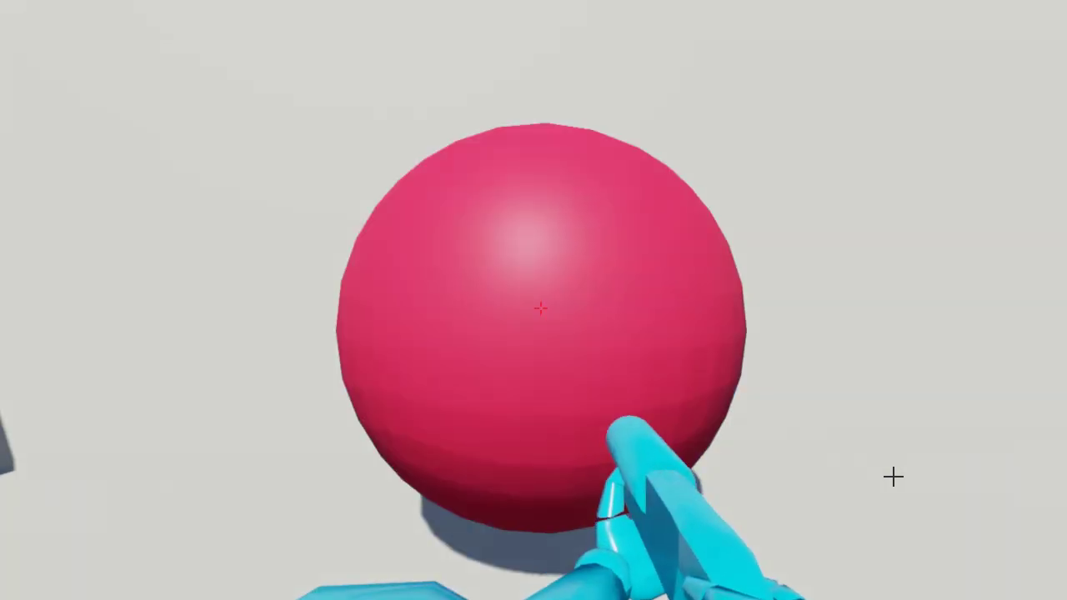
key(s)
key(s)
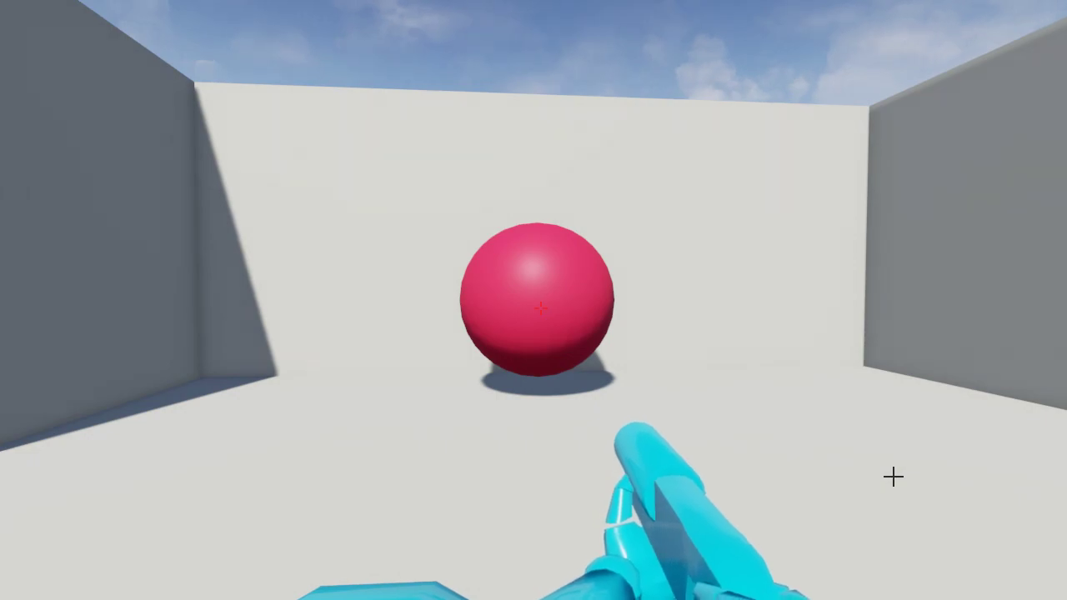
key(Escape)
key(f)
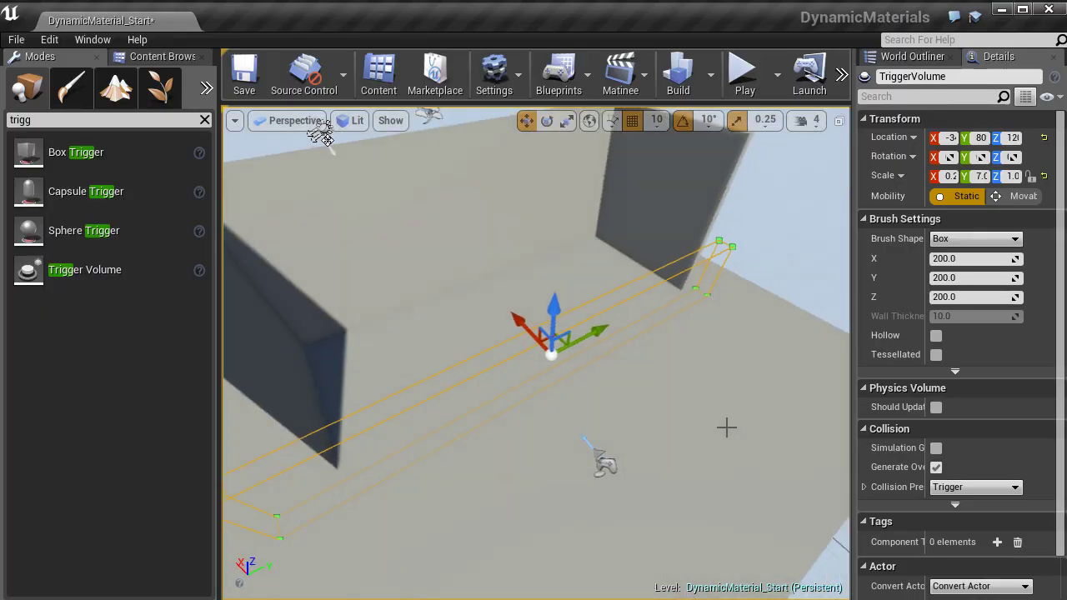
key(a)
right_drag(727, 427, 860, 392)
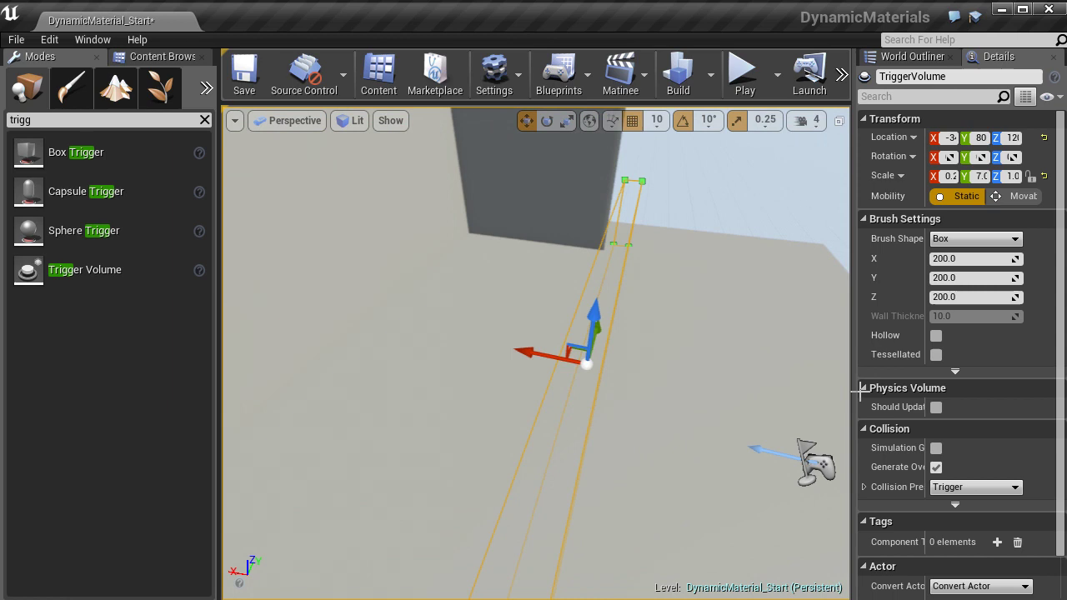
alt+drag(862, 392, 873, 303)
alt+drag(726, 359, 634, 384)
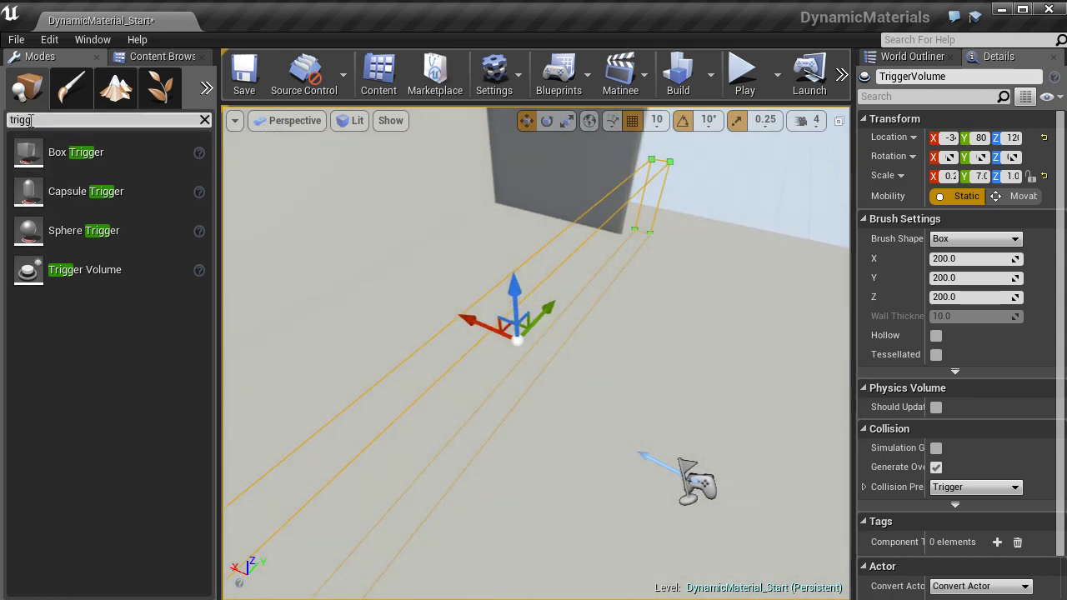
drag(60, 279, 381, 334)
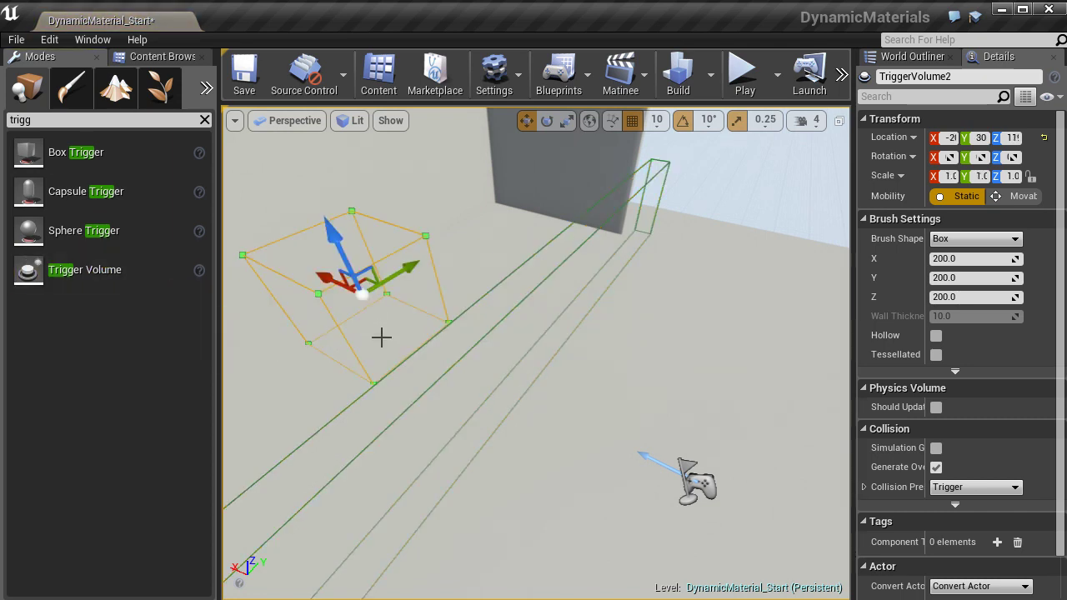
key(Delete)
Place the MaterialSphere mesh from the StarterContent Props folder on the floor between the two walls
click(157, 57)
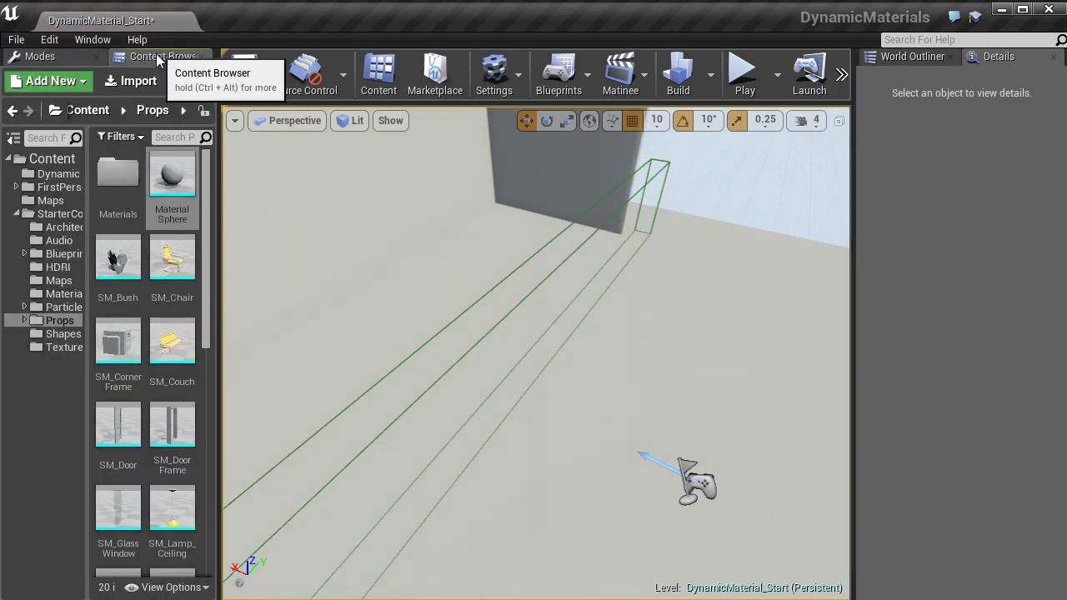
right_drag(684, 297, 479, 329)
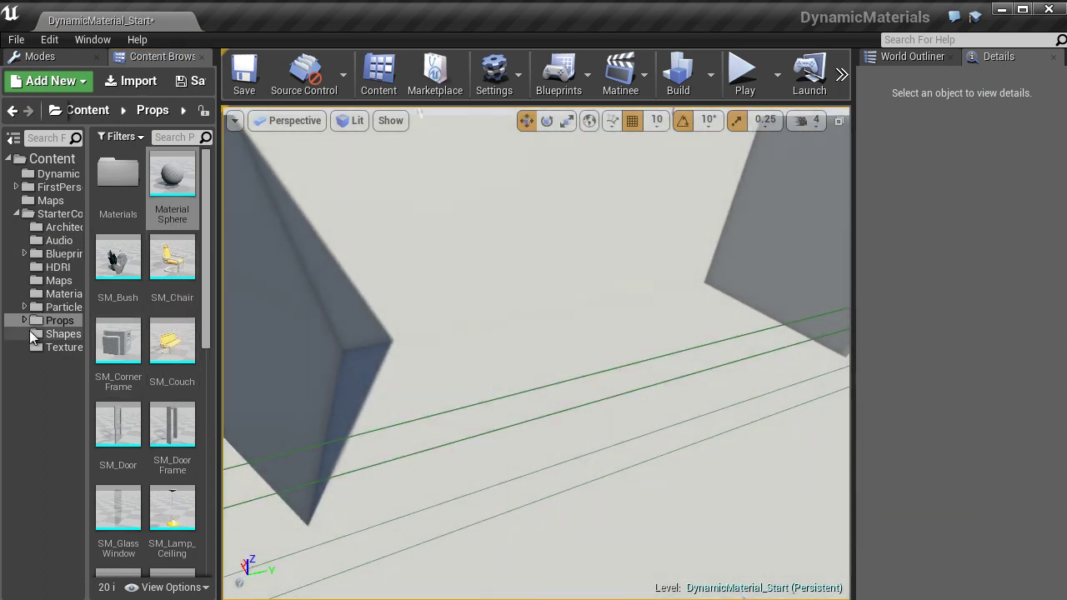
drag(172, 177, 551, 357)
Scale the MaterialSphere uniformly to about 2.2 and raise it so that it sits above the floor
key(e)
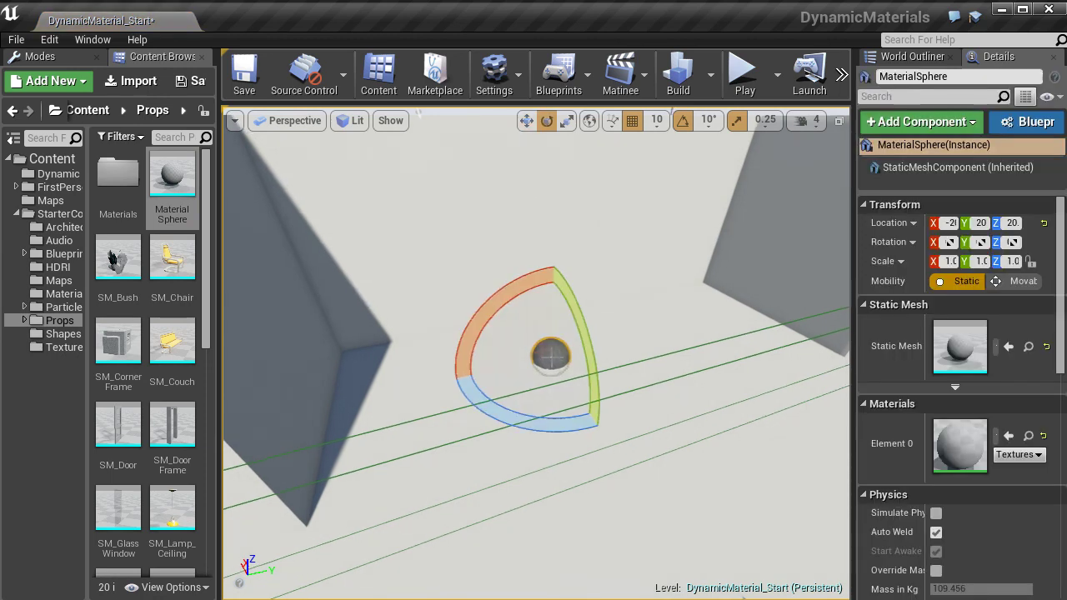
key(w)
key(e)
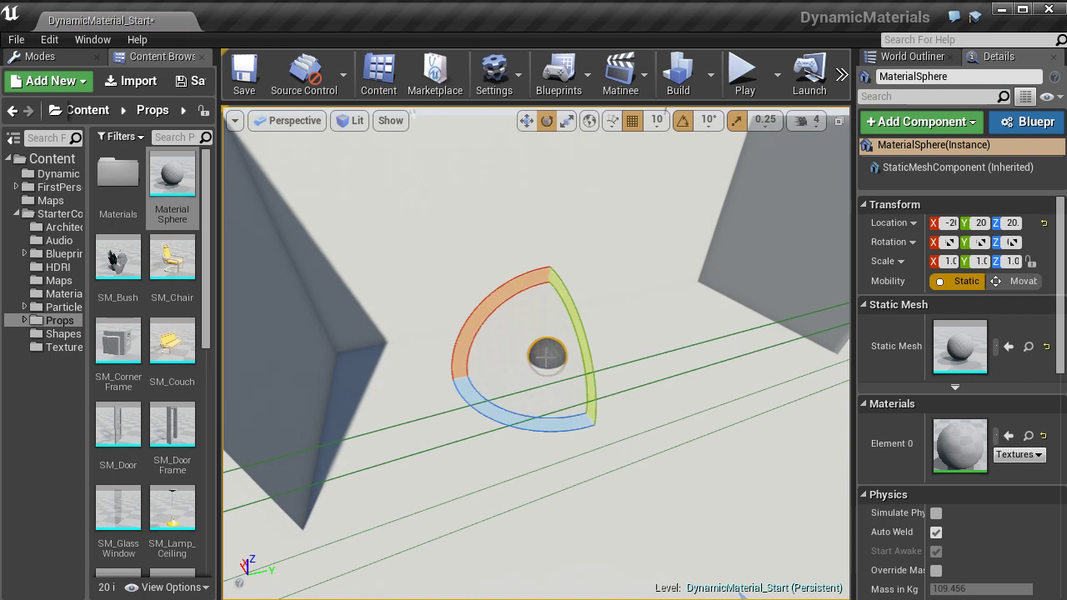
key(r)
drag(594, 359, 547, 249)
key(w)
alt+drag(619, 331, 605, 226)
right_drag(605, 226, 614, 271)
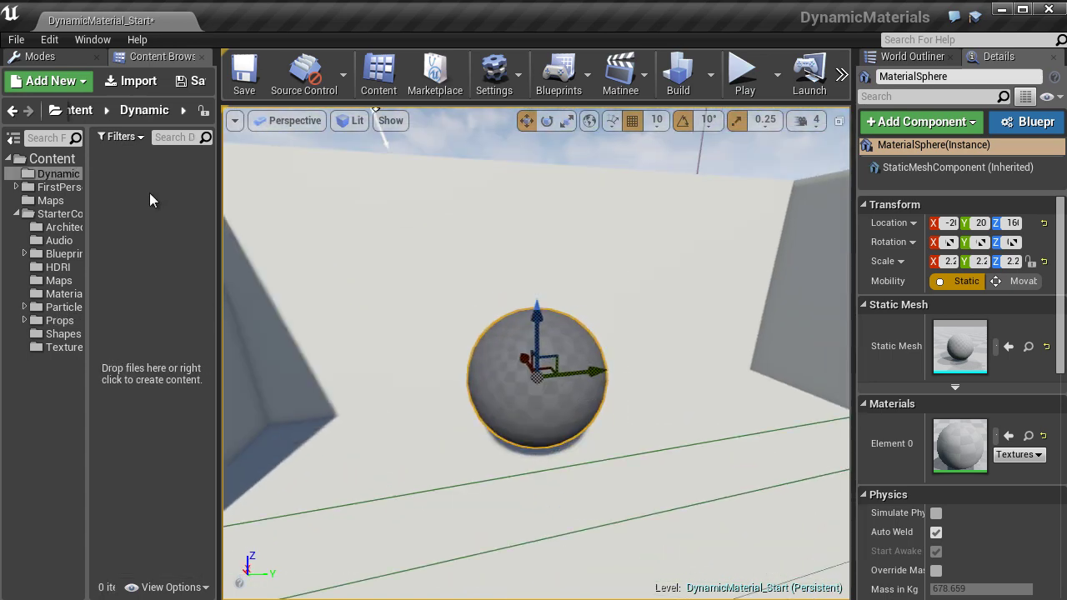
Create a material named MAT_Dynamic in the Dynamic content folder and open it for editing
right_click(131, 208)
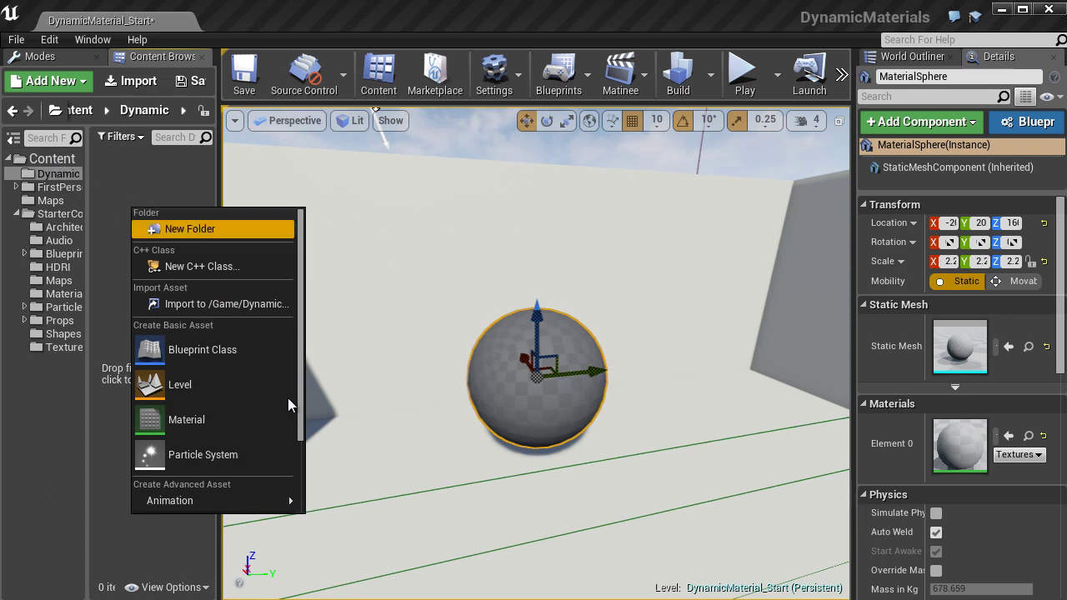
right_click(138, 170)
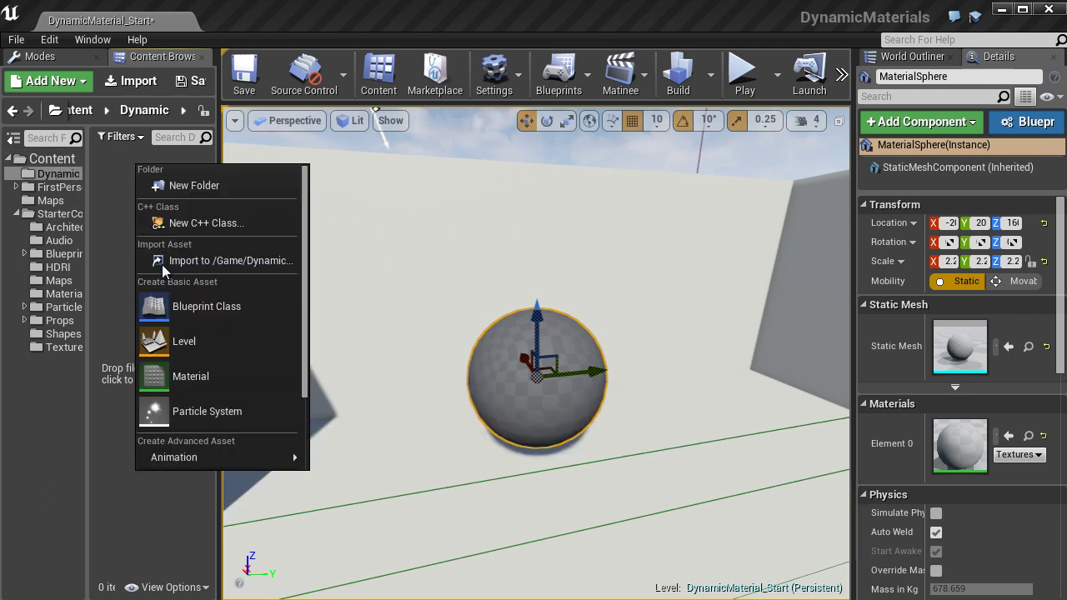
click(215, 382)
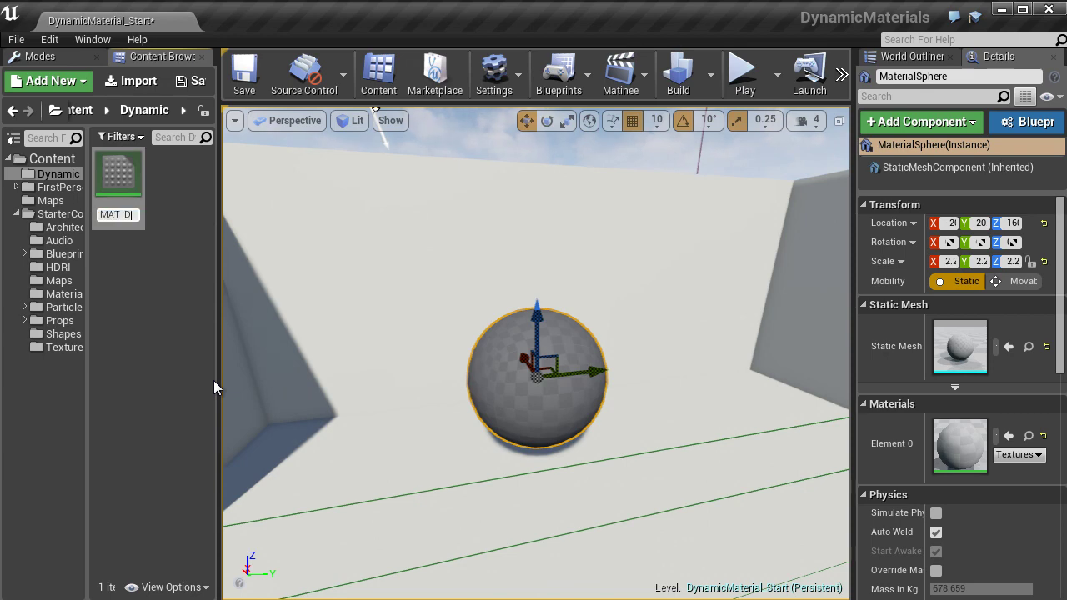
key(Return)
key(Return)
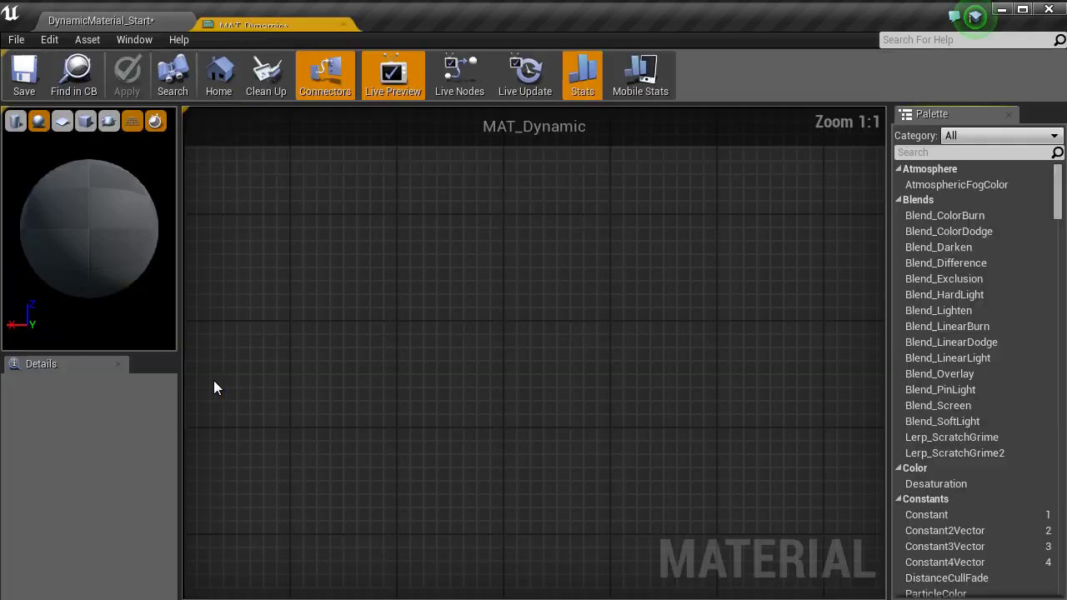
Close the Palette and add a Linear Interpolate node in front of the MAT_Dynamic output node
right_drag(393, 370, 621, 439)
scroll(509, 386, down, 1)
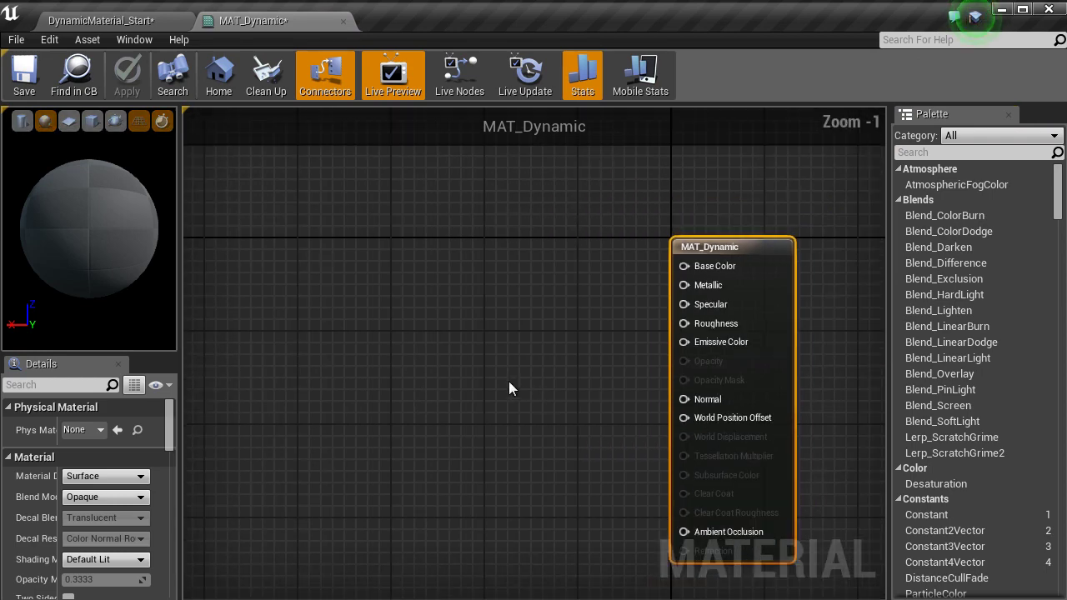
right_drag(350, 313, 368, 317)
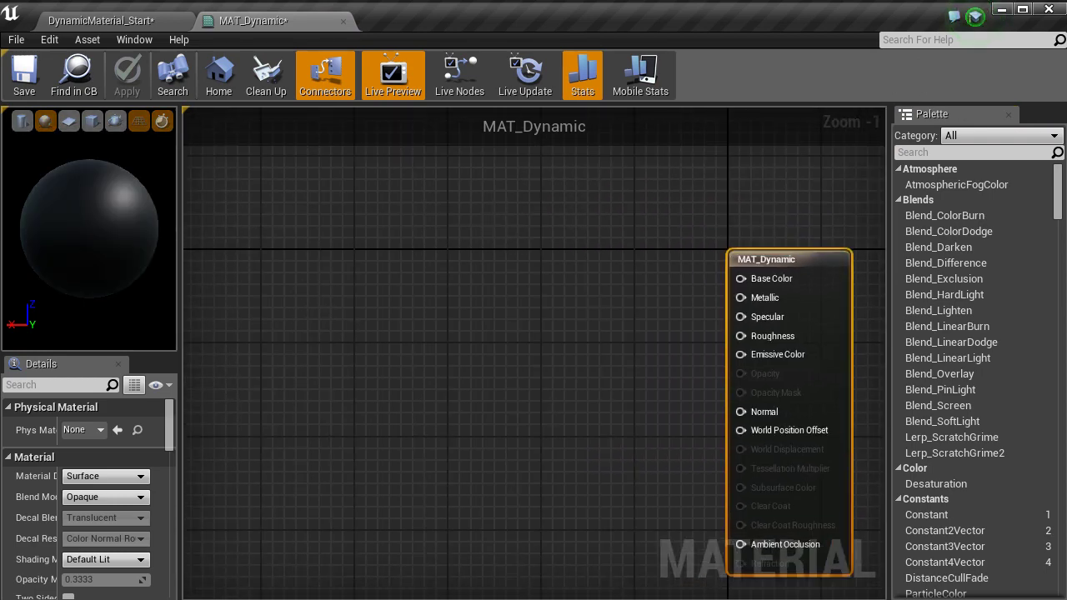
click(1009, 115)
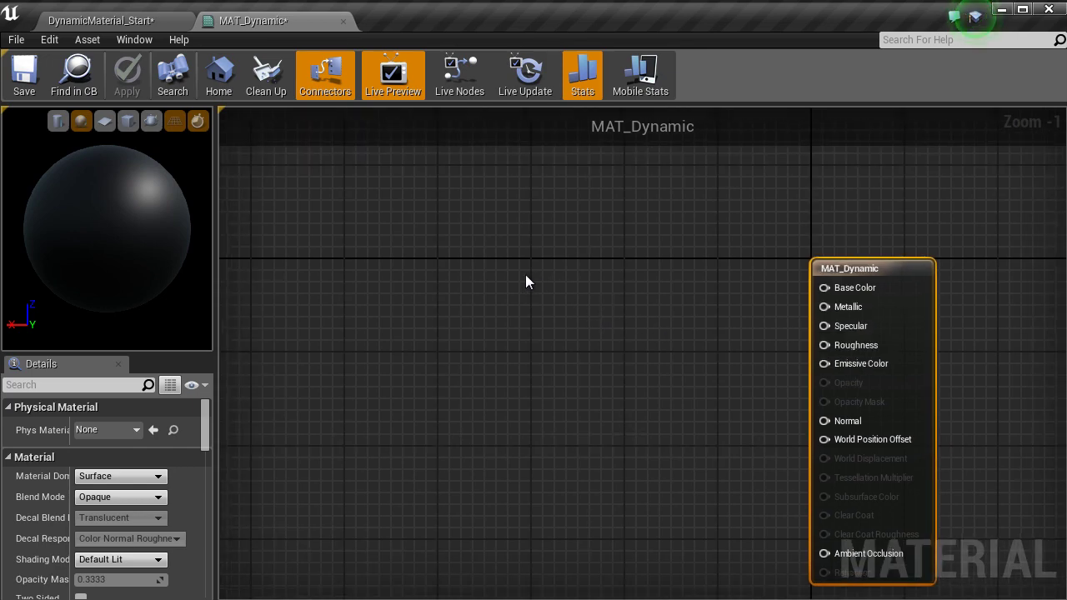
click(602, 282)
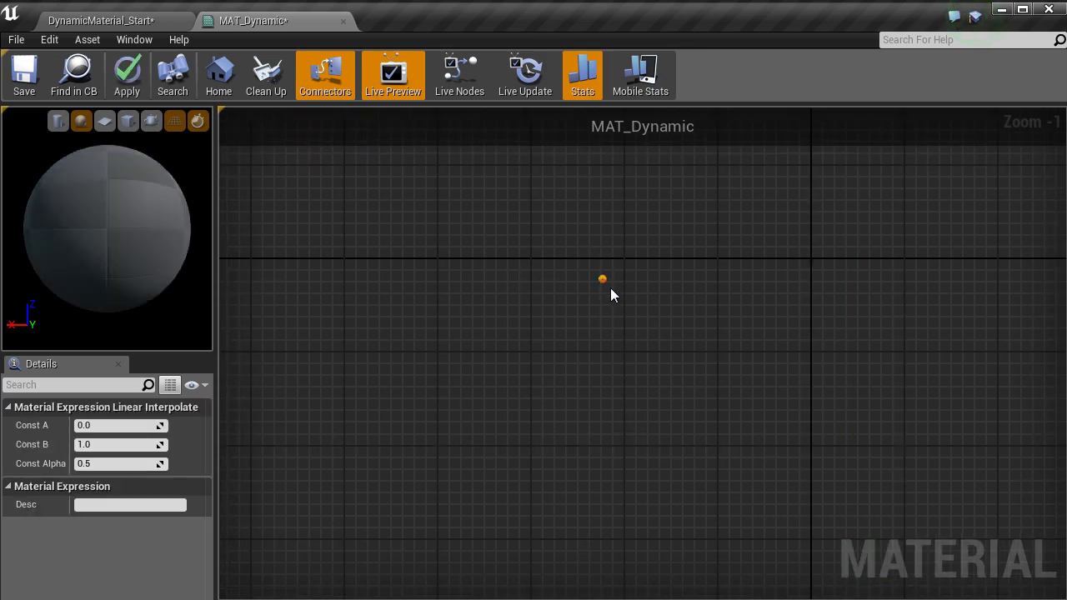
right_click(488, 220)
text(lerp)
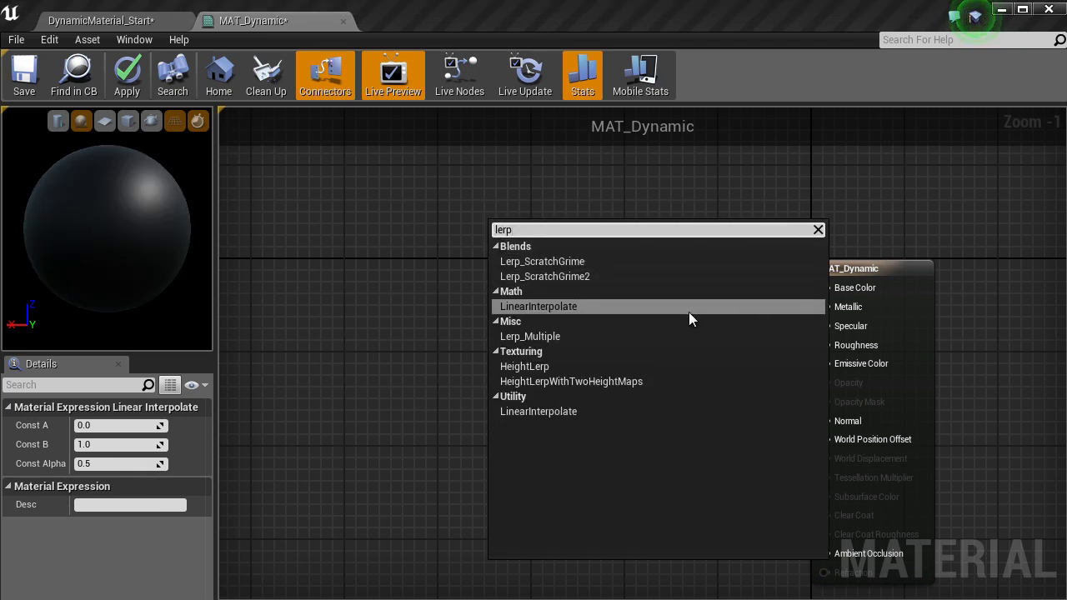
click(457, 344)
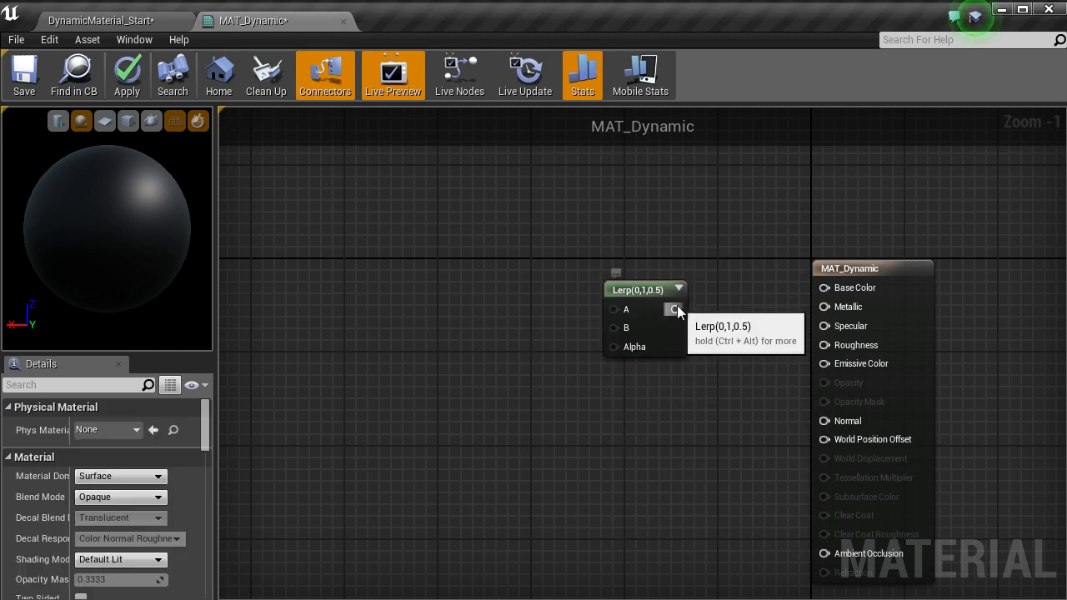
Connect the Lerp node's output to the material's Base Color and move the Lerp node level with that input
drag(676, 310, 834, 287)
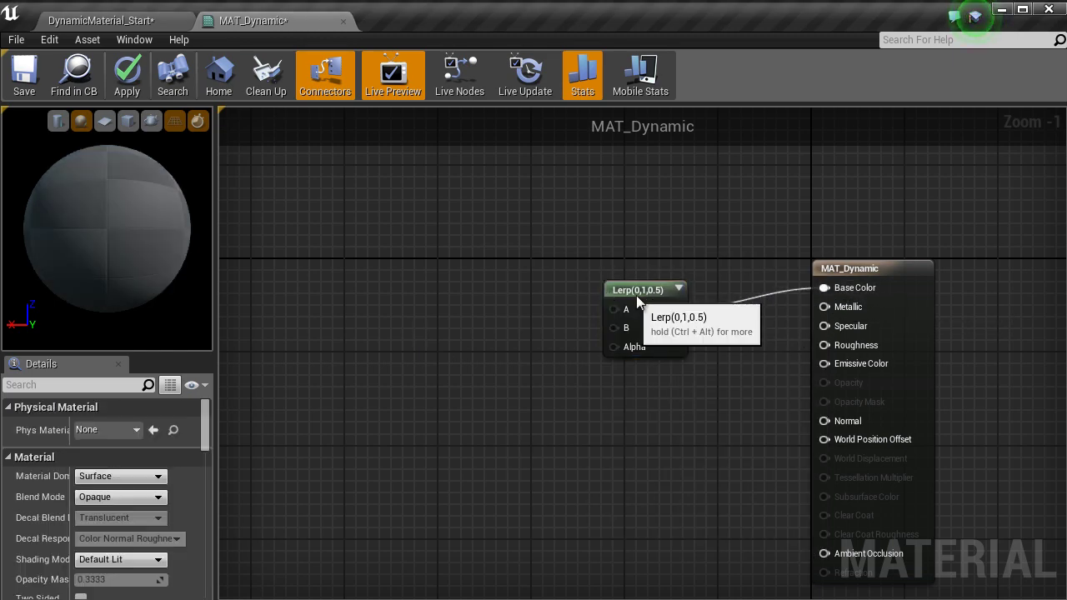
drag(636, 296, 682, 274)
right_drag(645, 298, 703, 324)
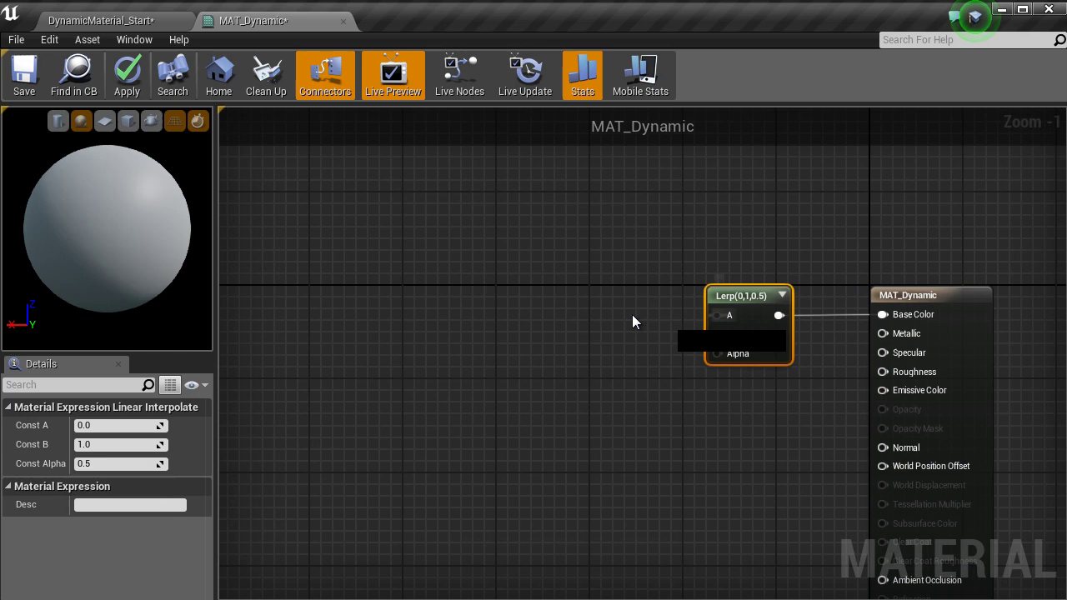
Add a vector parameter named Color1 feeding the Lerp node's A input and place it above and in front of the Lerp node
drag(716, 315, 608, 269)
text(vectorpa)
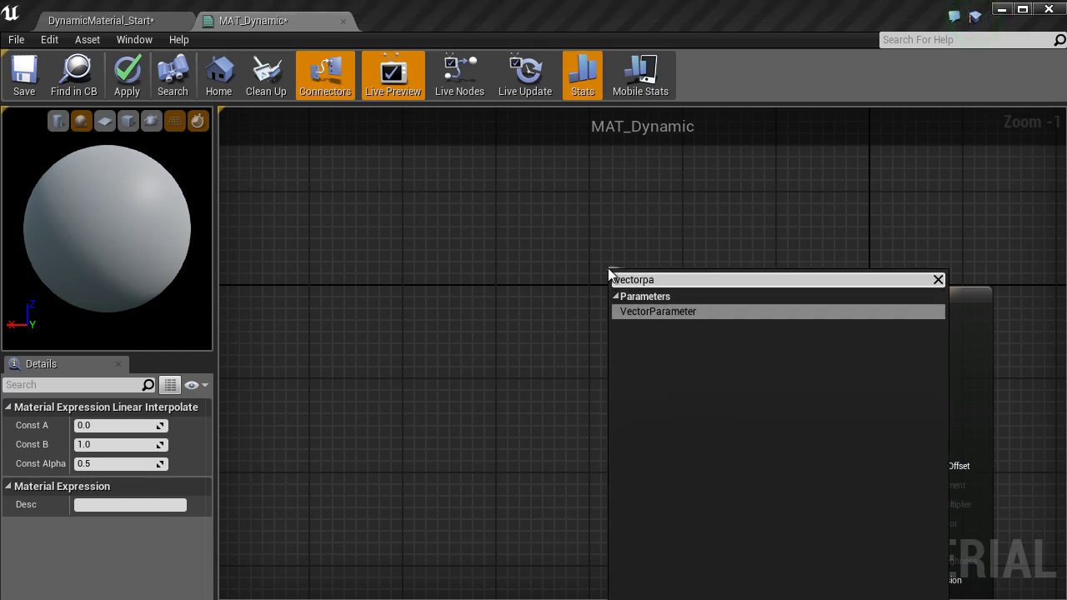
key(Return)
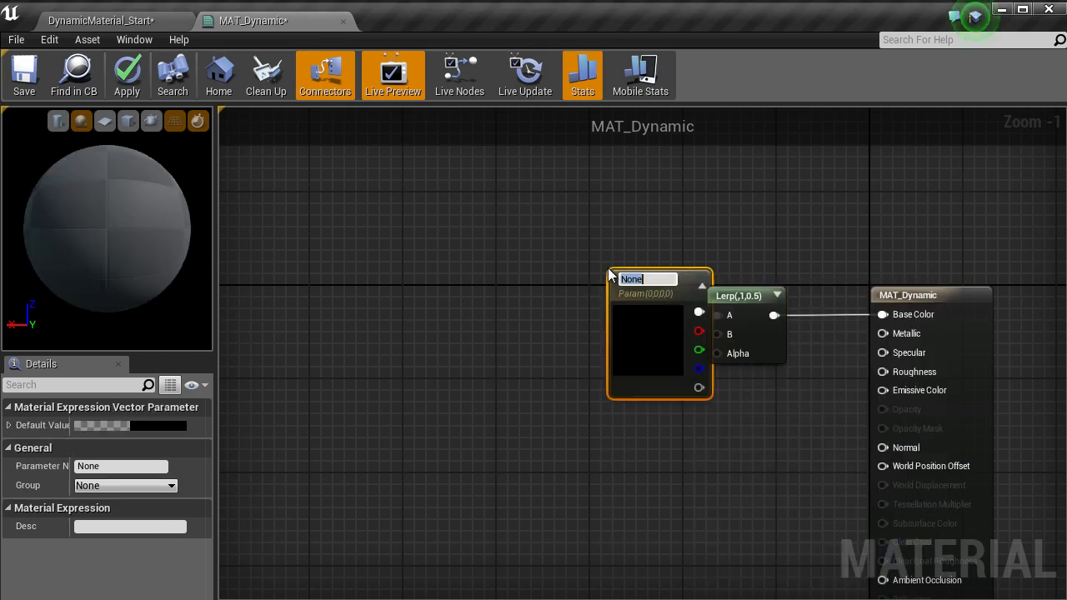
text(Color)
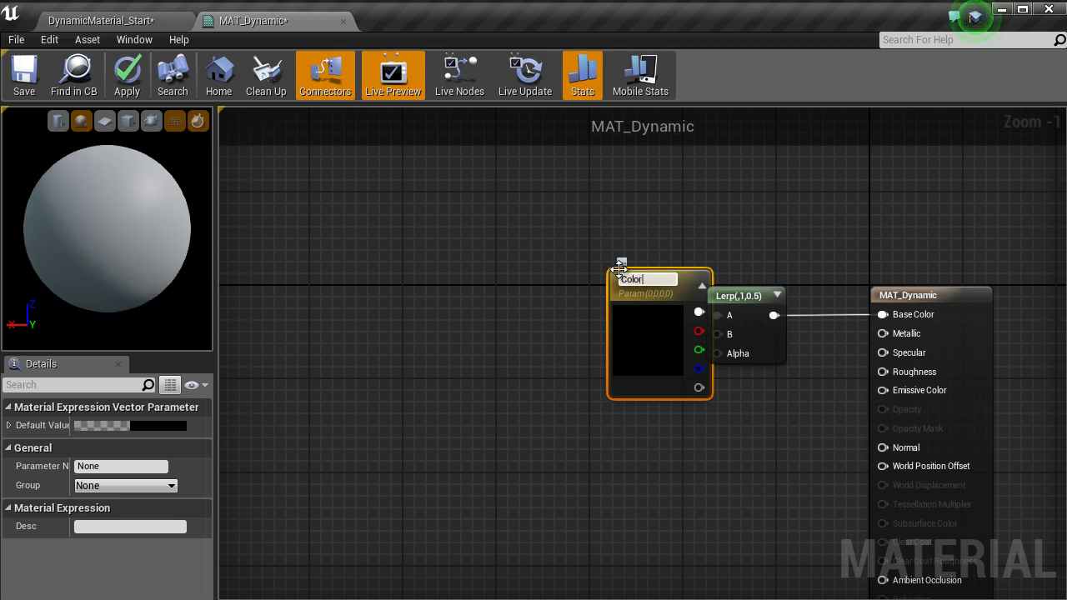
text(1)
key(Return)
drag(642, 354, 529, 269)
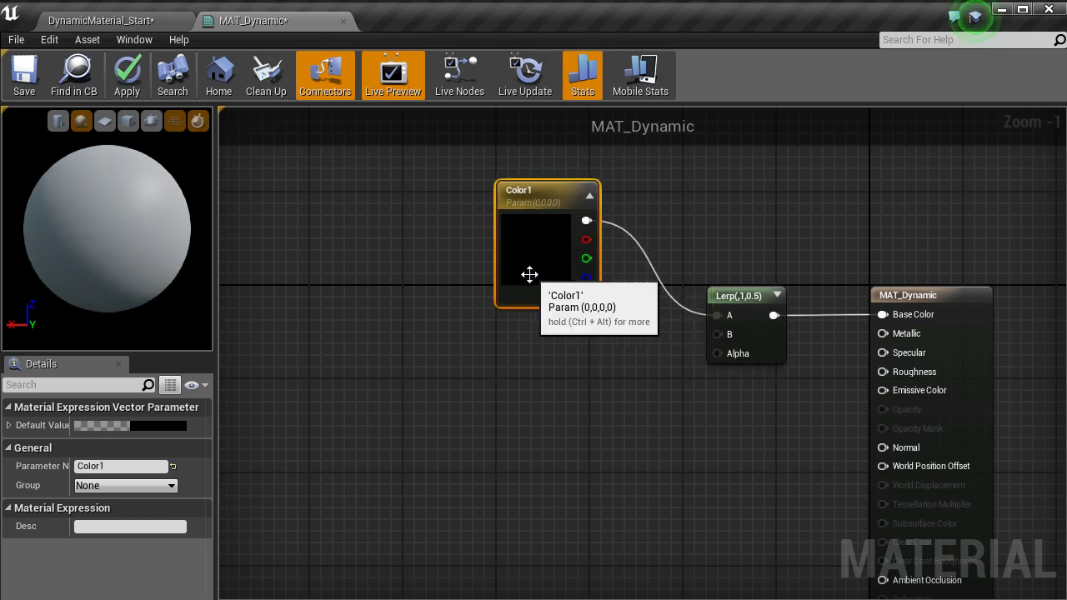
Duplicate the Color1 parameter below the original, rename the copy Color2 and connect it to the Lerp node's B input
key(ctrl+c)
key(ctrl+v)
drag(663, 401, 519, 430)
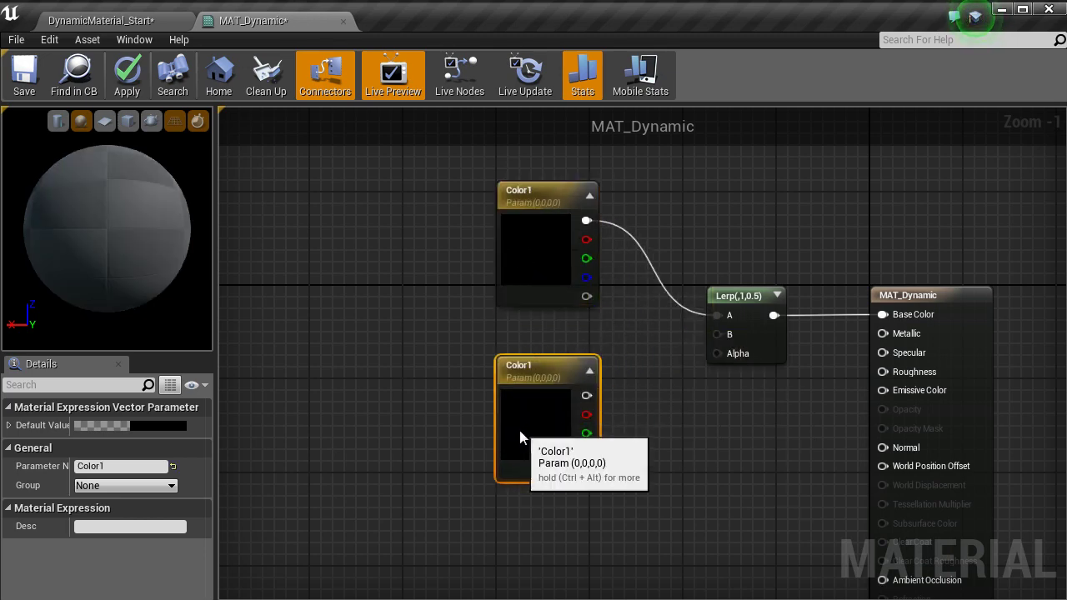
click(135, 466)
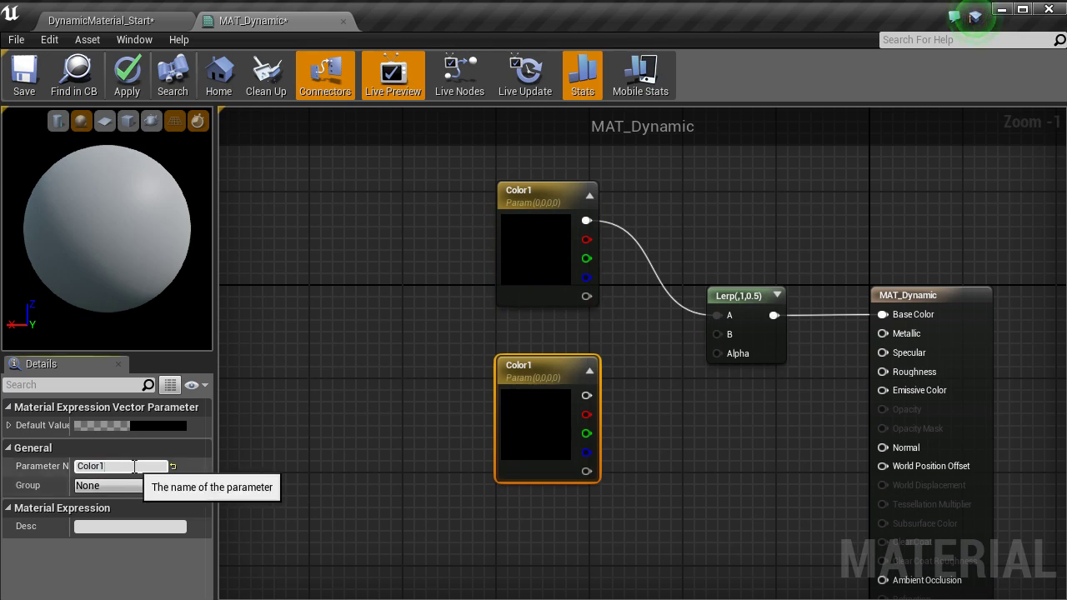
text(Color2)
key(Return)
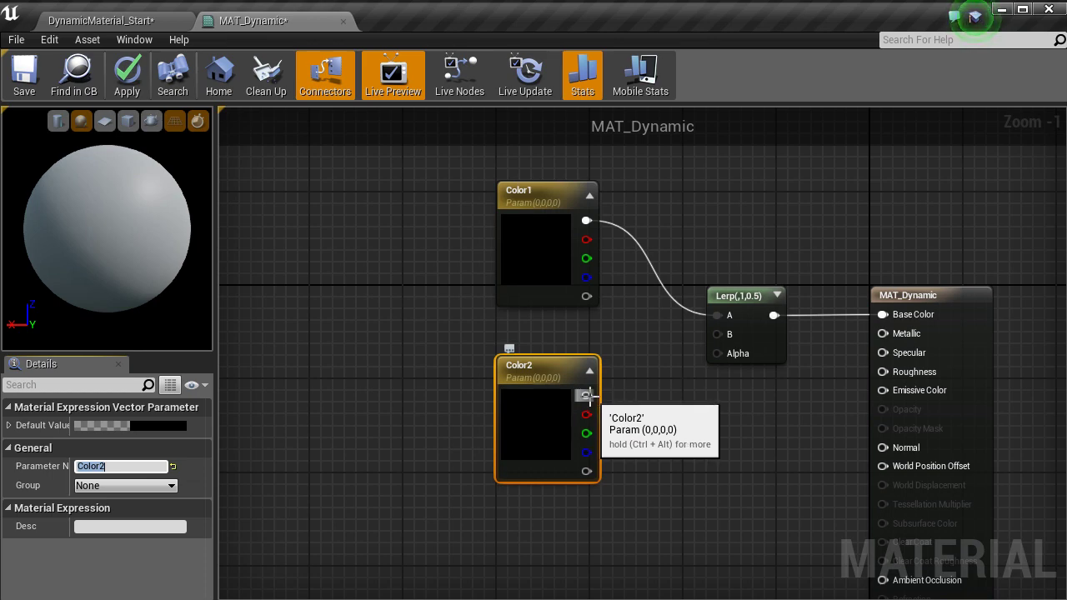
drag(587, 396, 717, 335)
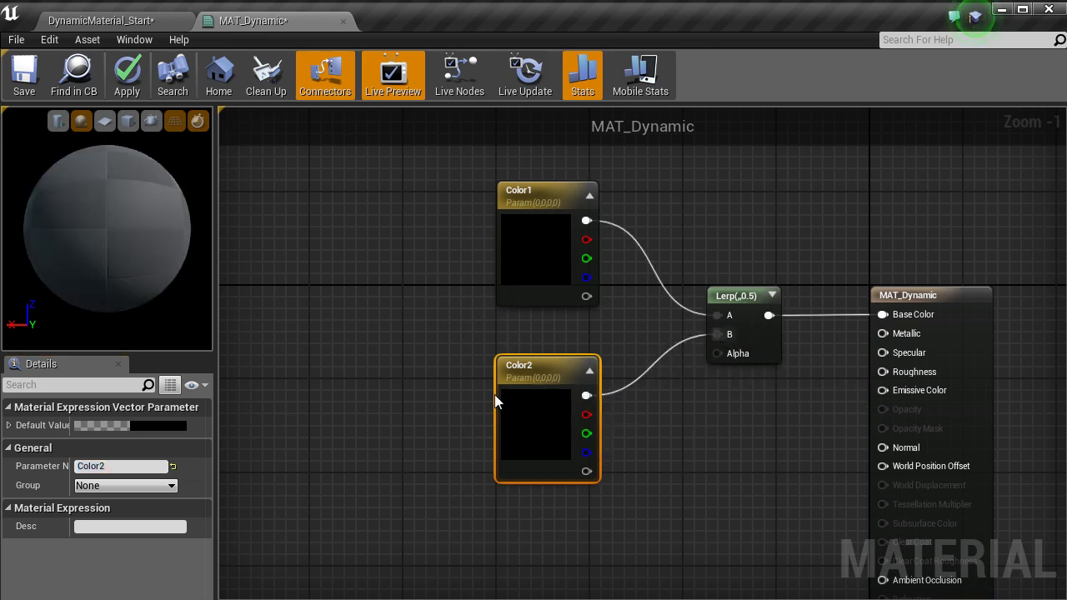
drag(529, 375, 517, 352)
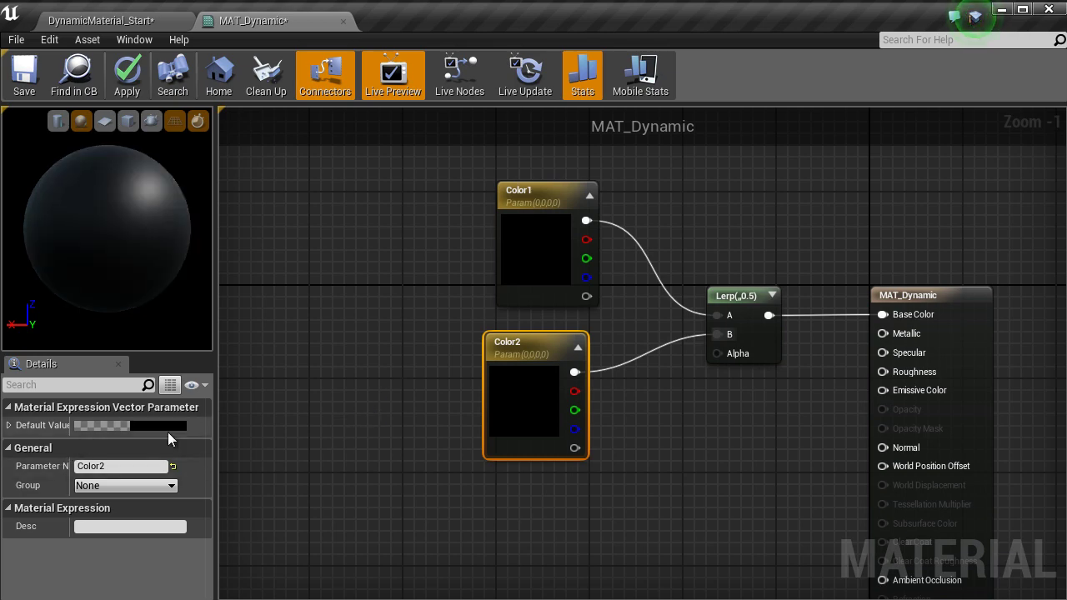
Set the Color2 parameter's default value to a blue of about R 0, G 0.367, B 0.89
click(174, 424)
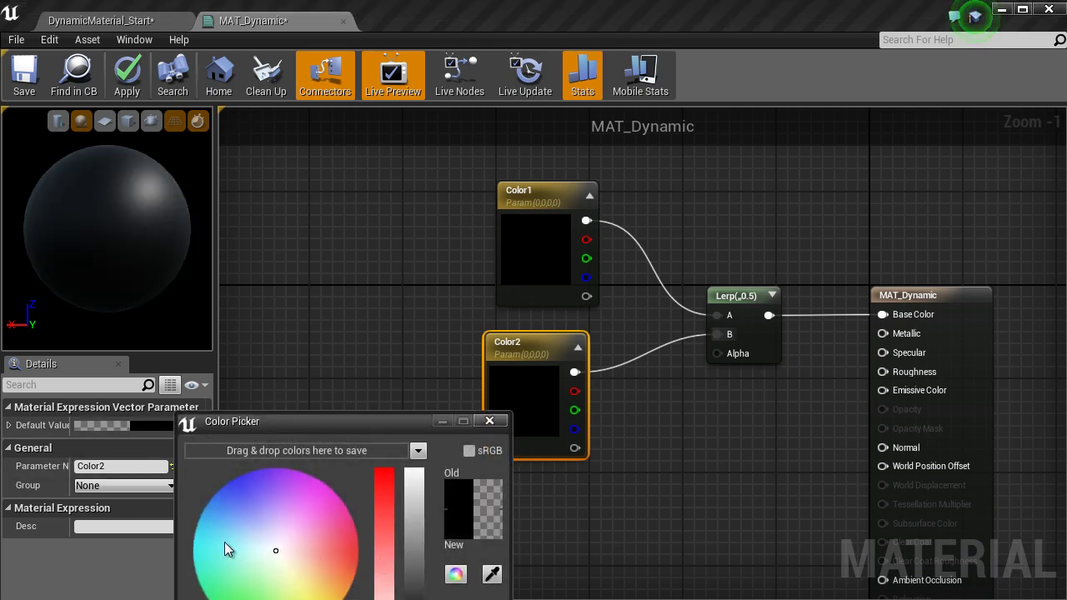
drag(224, 542, 208, 503)
click(415, 486)
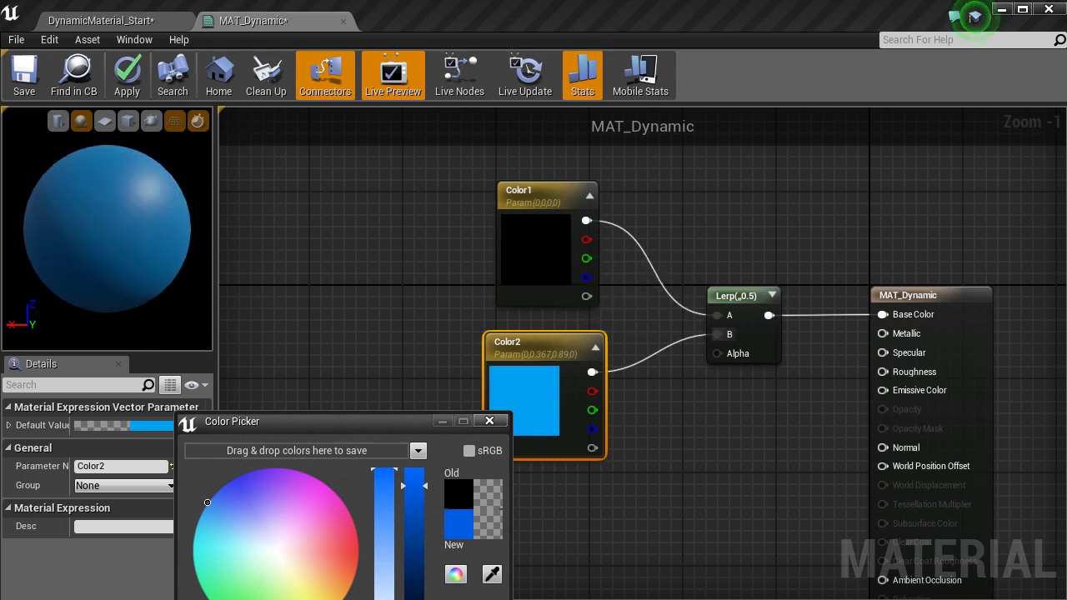
key(Return)
Set the Color1 parameter's default value to a red of about R 0.94, G 0.025, B 0.097
click(537, 256)
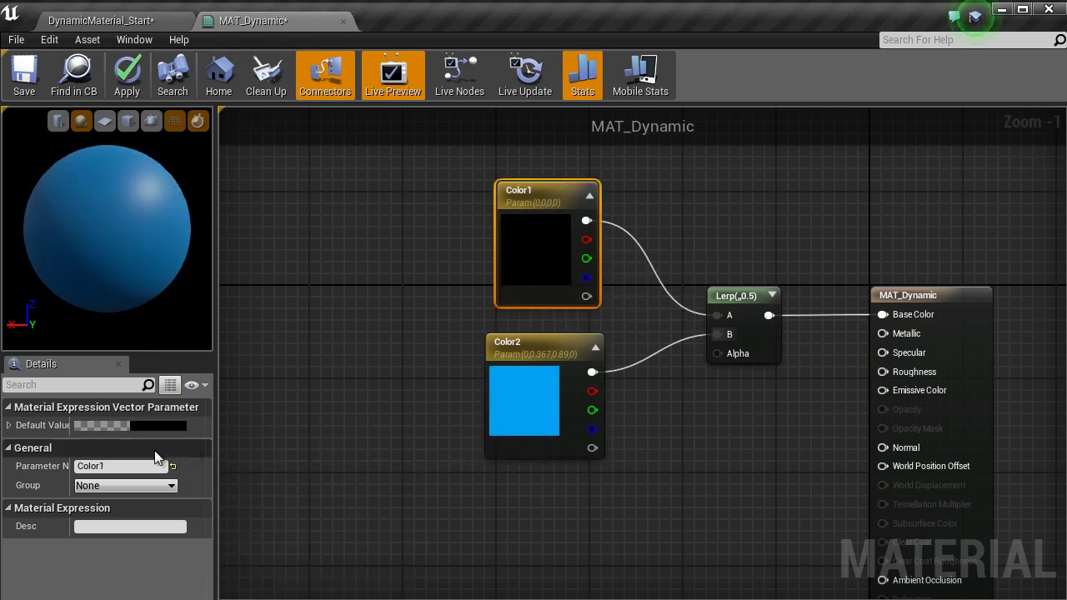
click(163, 424)
drag(382, 421, 381, 198)
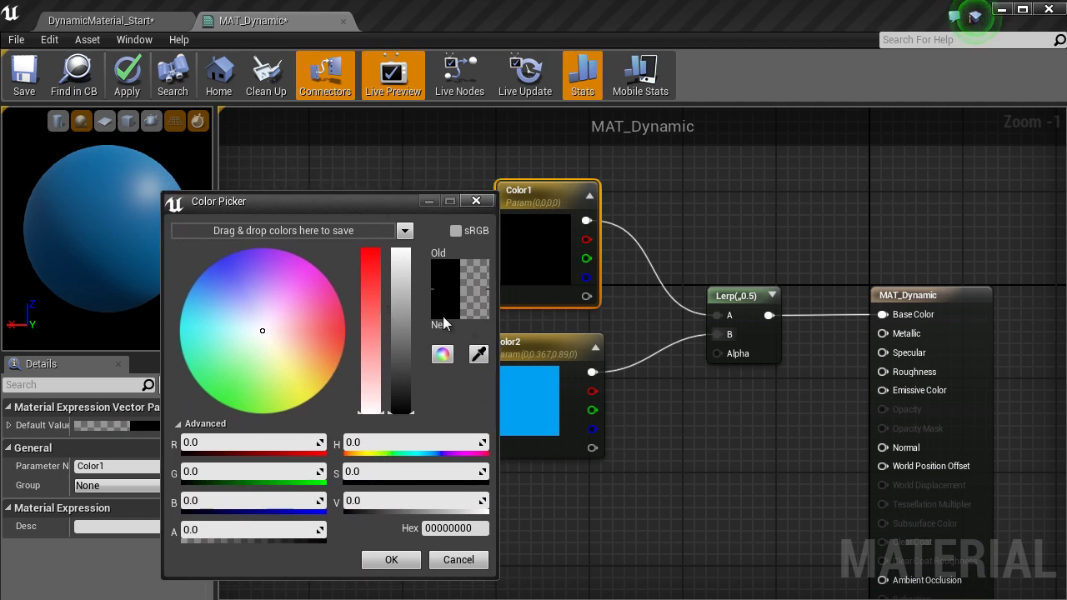
mouse_move(290, 337)
mouse_down()
mouse_move(342, 324)
mouse_move(401, 277)
mouse_move(401, 257)
mouse_up()
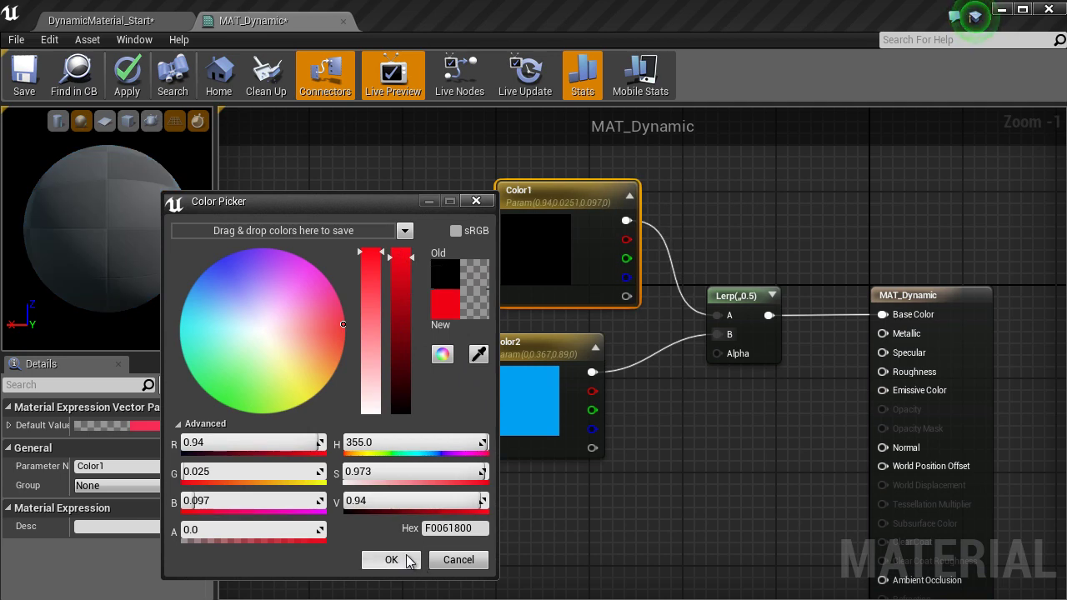
click(408, 560)
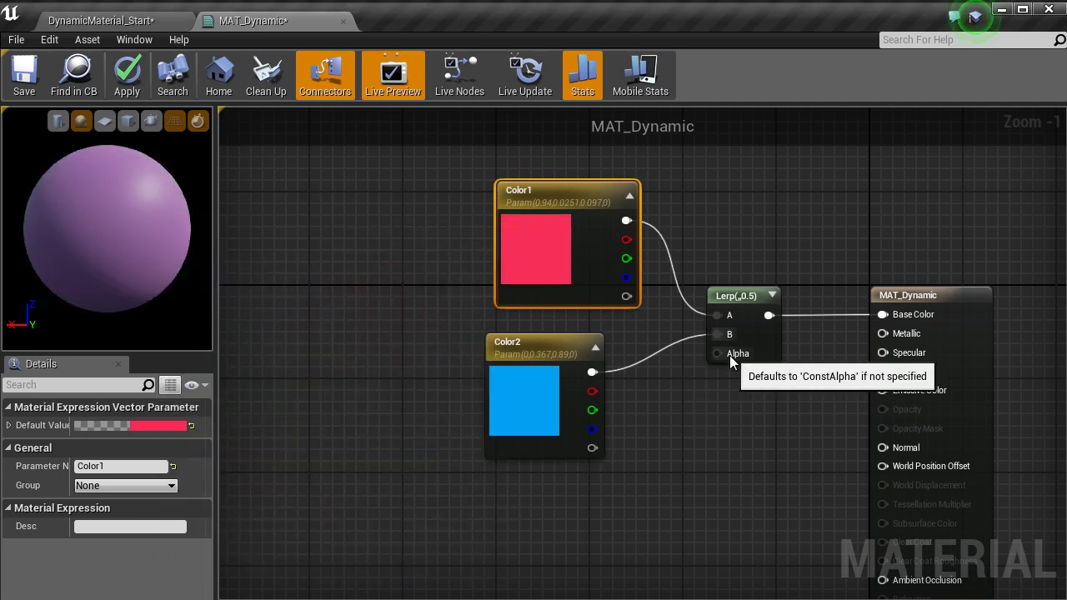
Add a Constant node feeding the Lerp node's Alpha input and place it below the Color2 node
drag(730, 356, 640, 542)
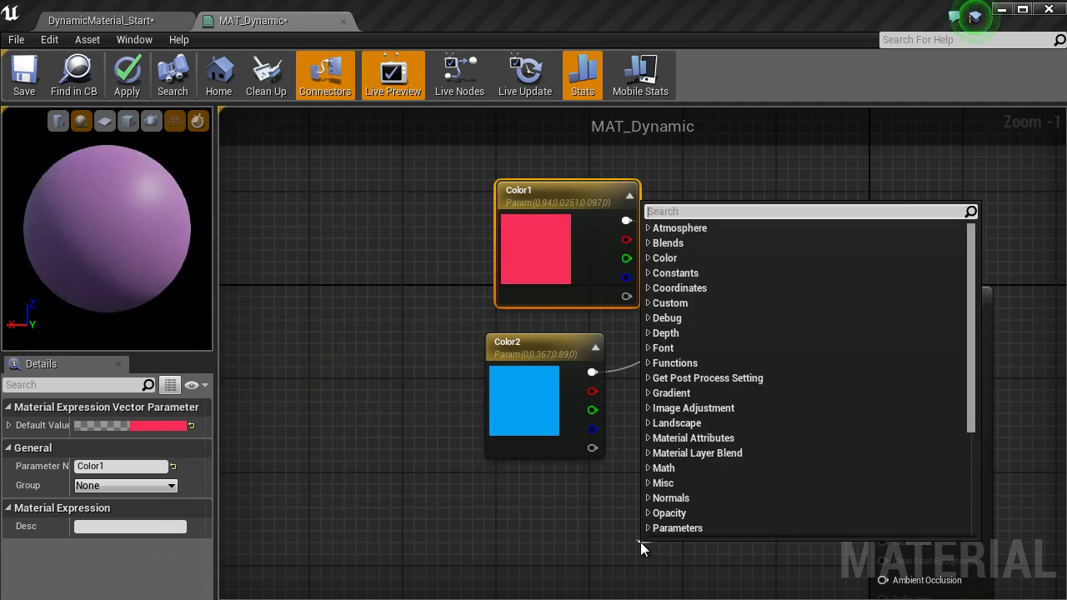
text(cons)
key(Return)
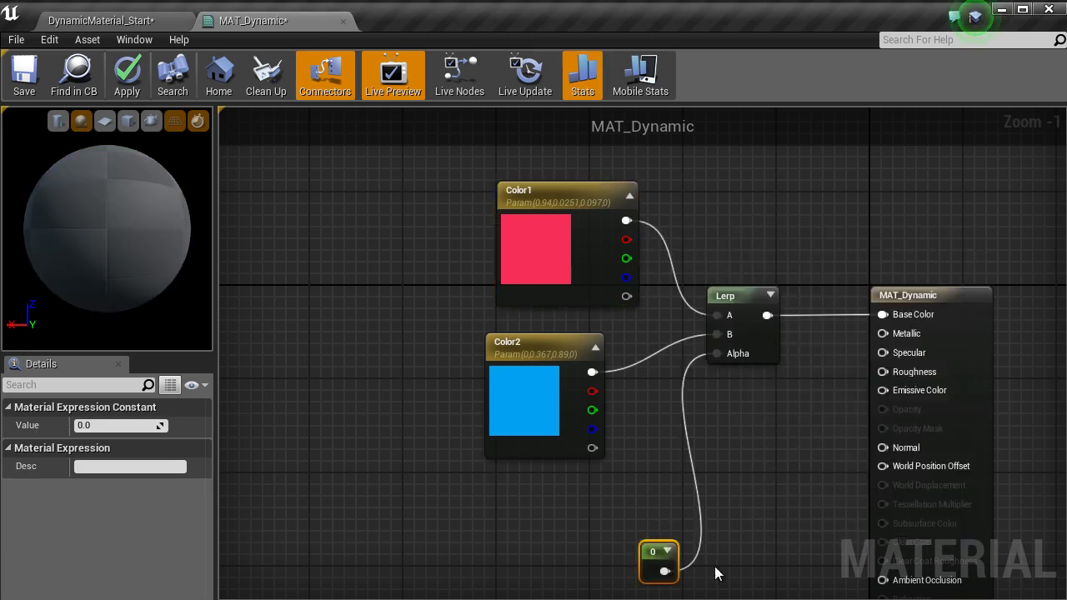
drag(650, 554, 576, 517)
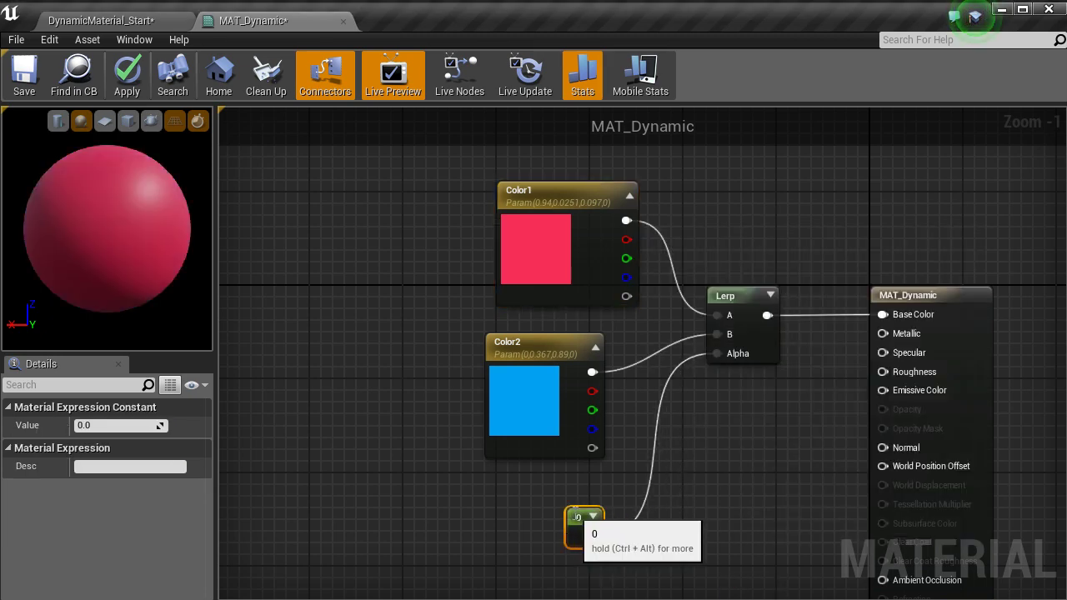
Convert the constant to a parameter named Color and shift it slightly away from the Lerp node
right_click(576, 517)
click(636, 246)
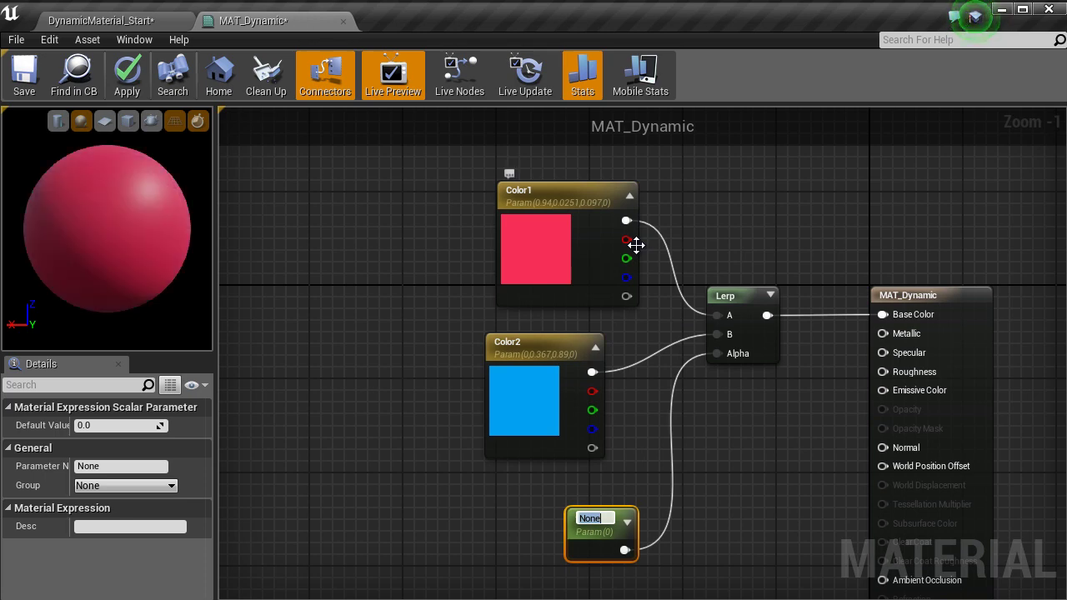
text(Color)
key(Return)
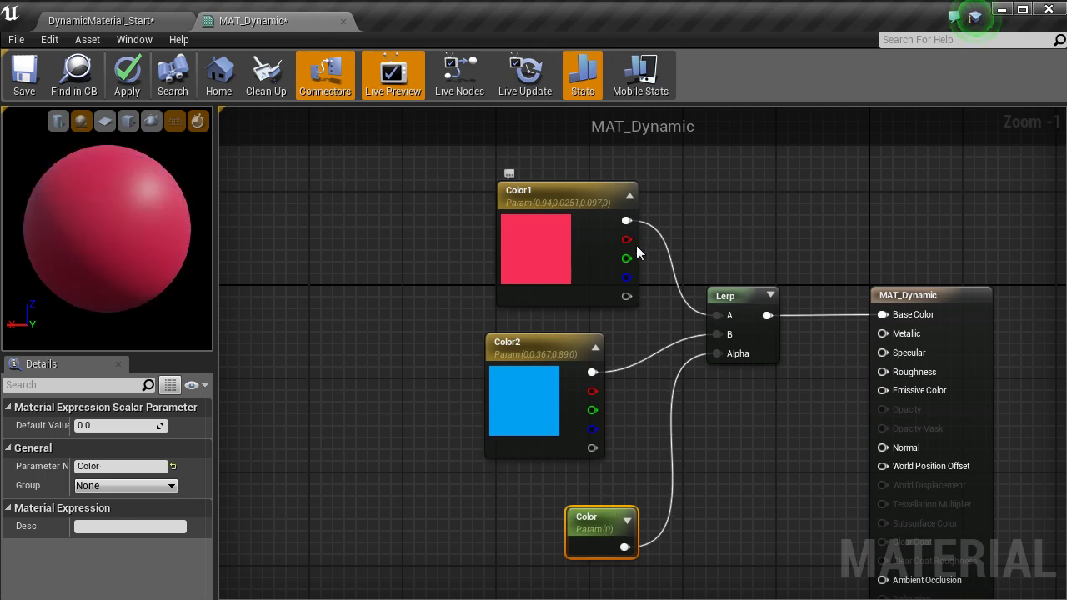
drag(583, 523, 572, 524)
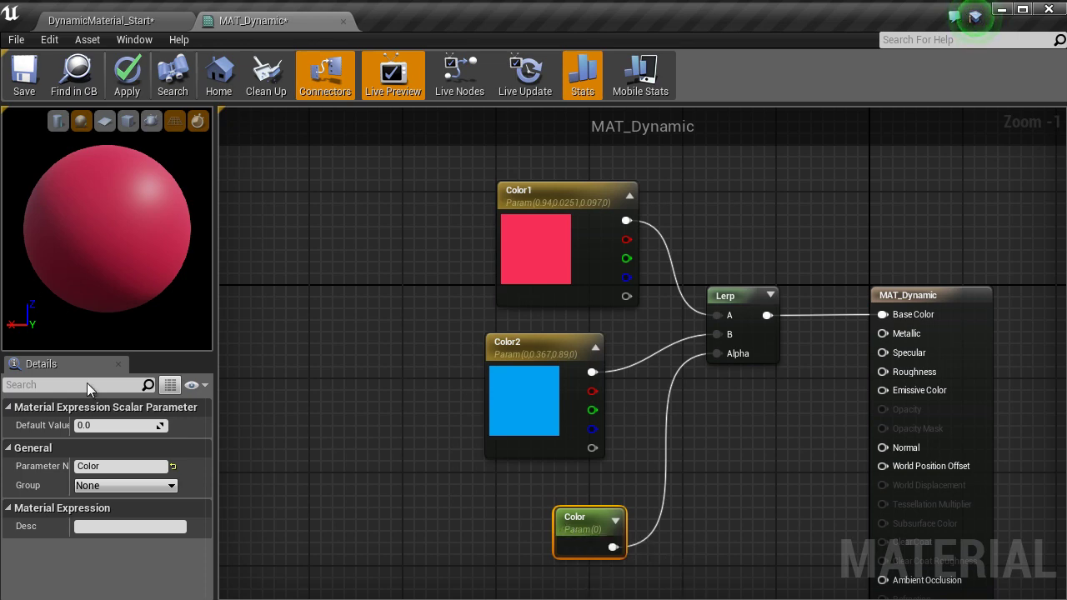
Test the Color parameter's default value at 1 in the material preview, and set it back to 0
text(1)
key(Return)
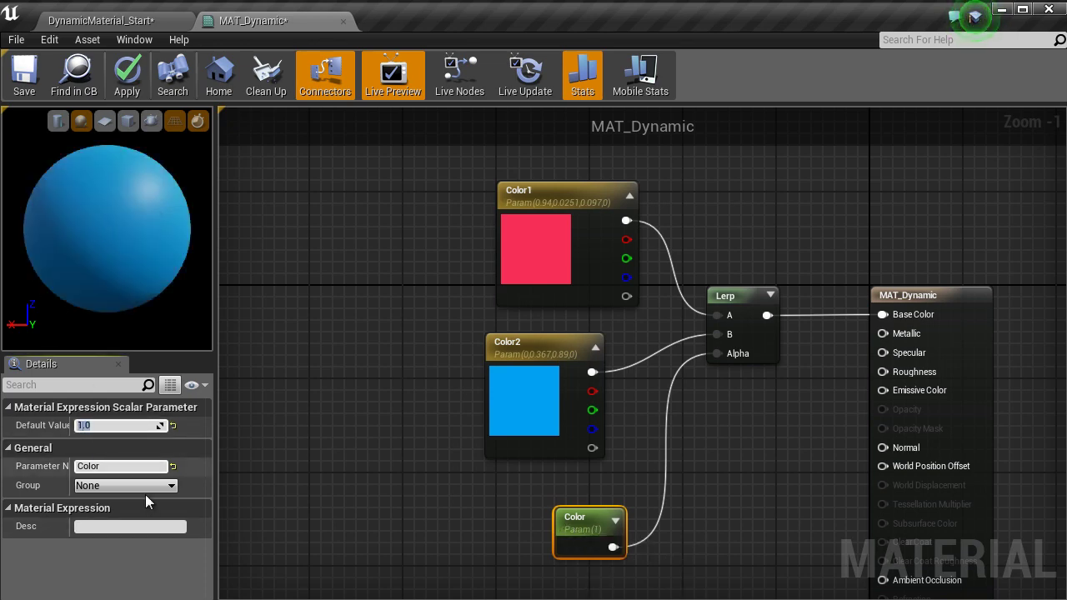
text(0)
key(Return)
Apply the changes to MAT_Dynamic and close its material editor to return to the level
click(127, 84)
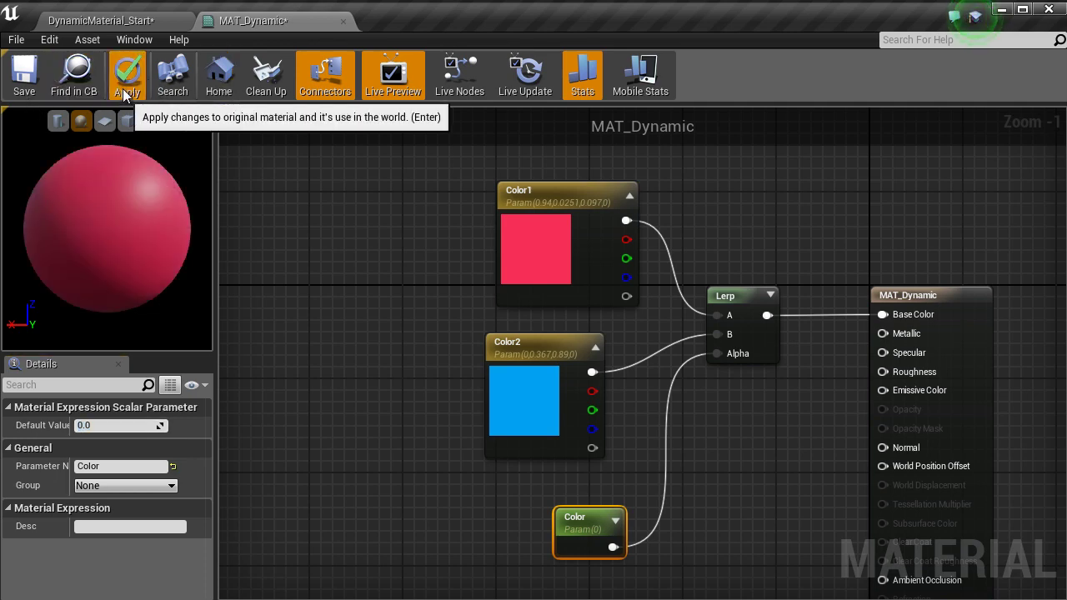
click(122, 88)
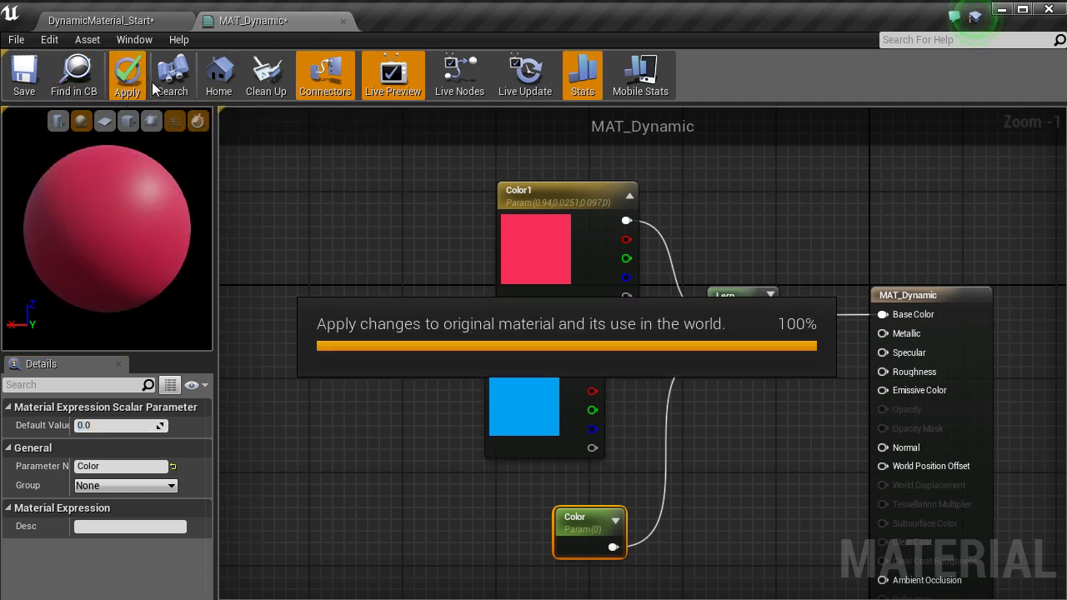
middle_click(256, 24)
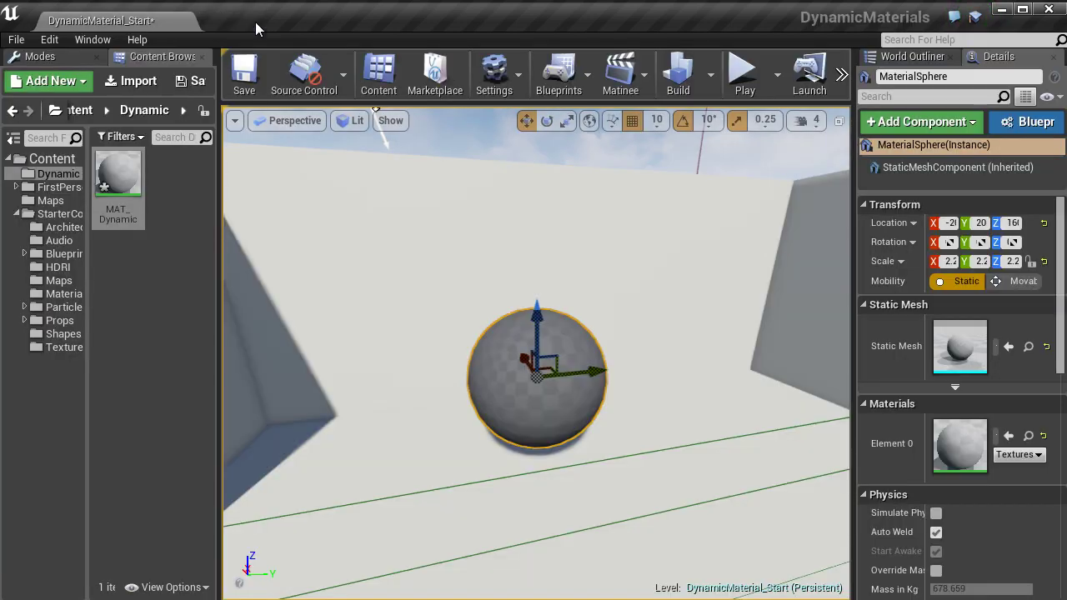
Assign MAT_Dynamic to the sphere and convert the sphere into a blueprint named MaterialSphere_Blueprint in the Dynamic folder
drag(117, 175, 540, 387)
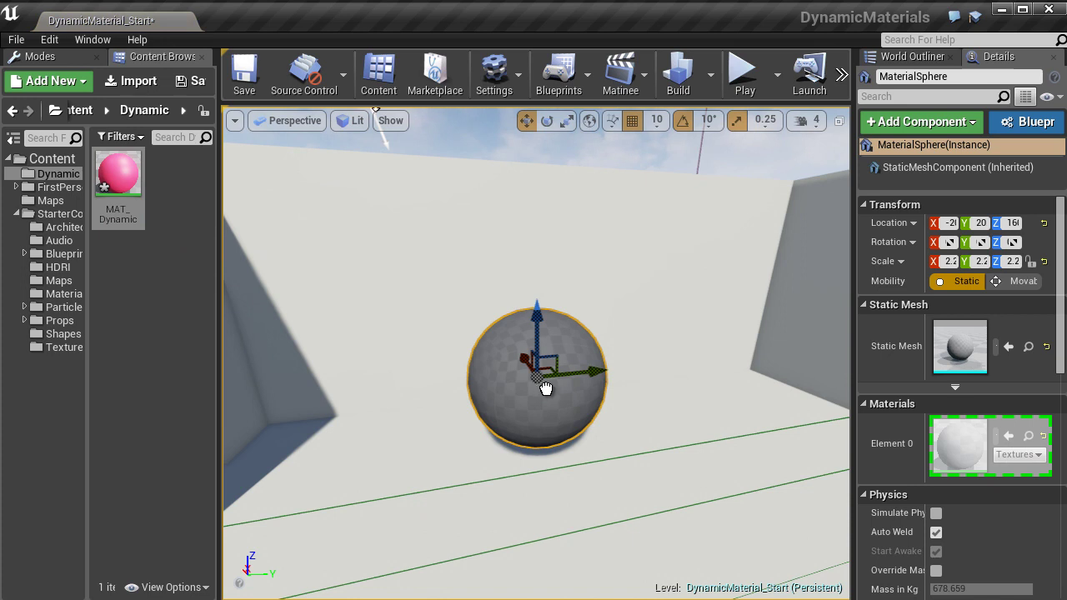
drag(989, 445, 973, 449)
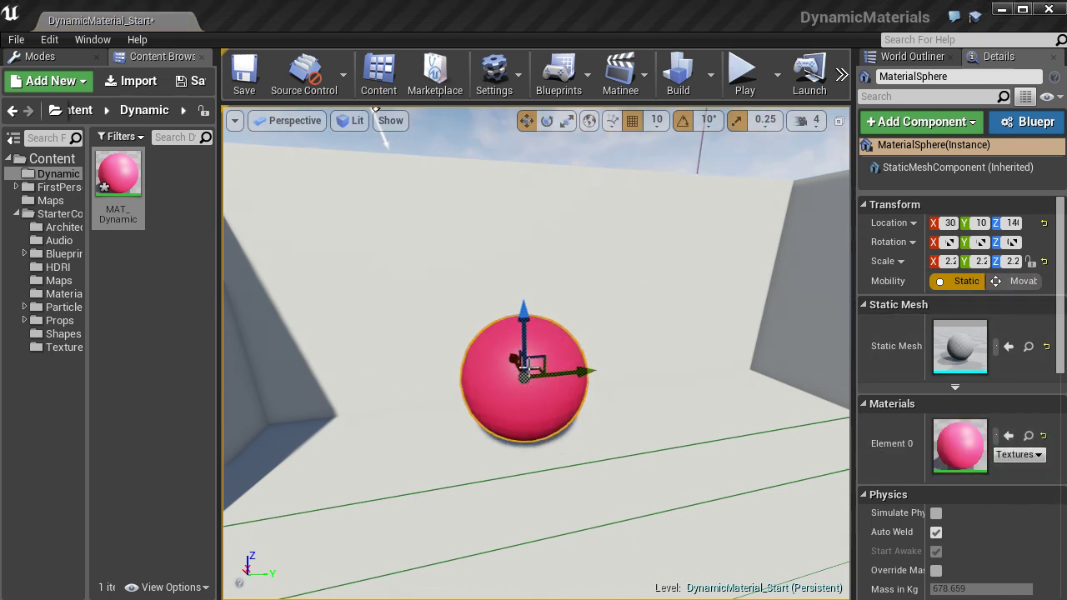
click(1026, 129)
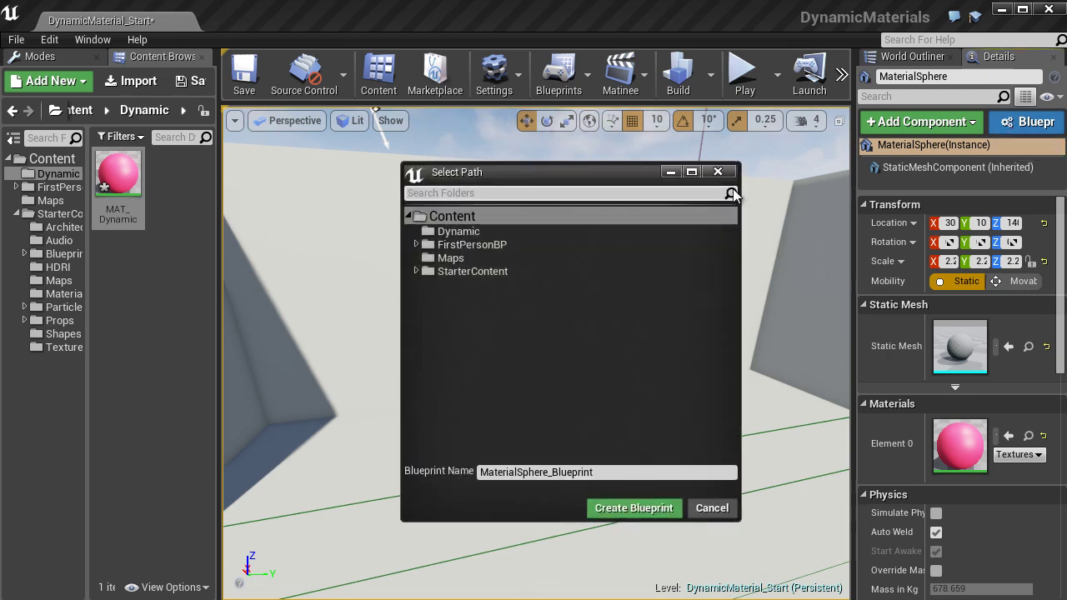
click(457, 233)
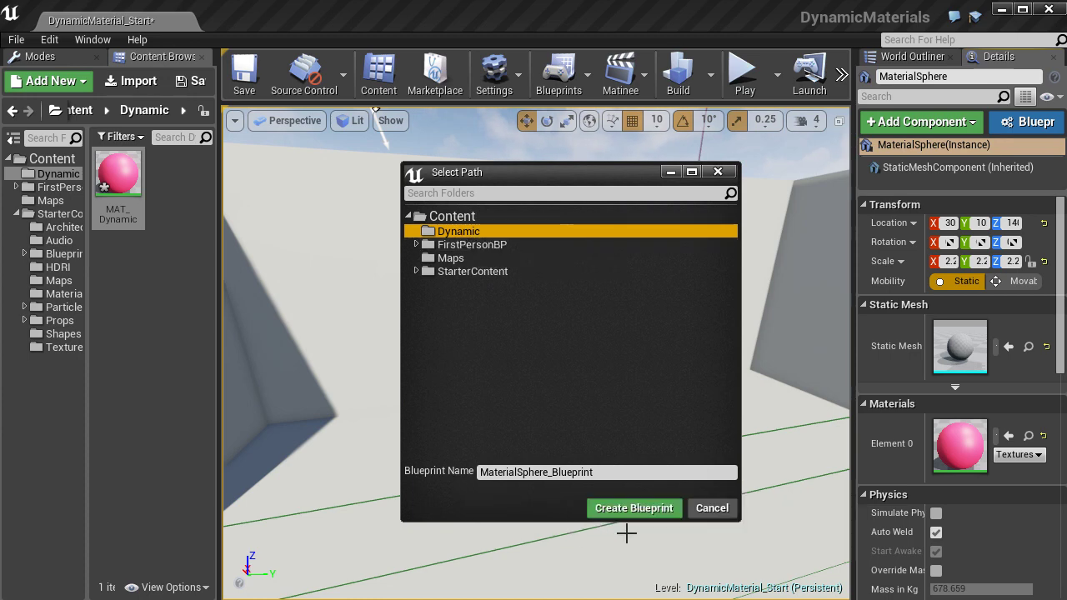
click(645, 513)
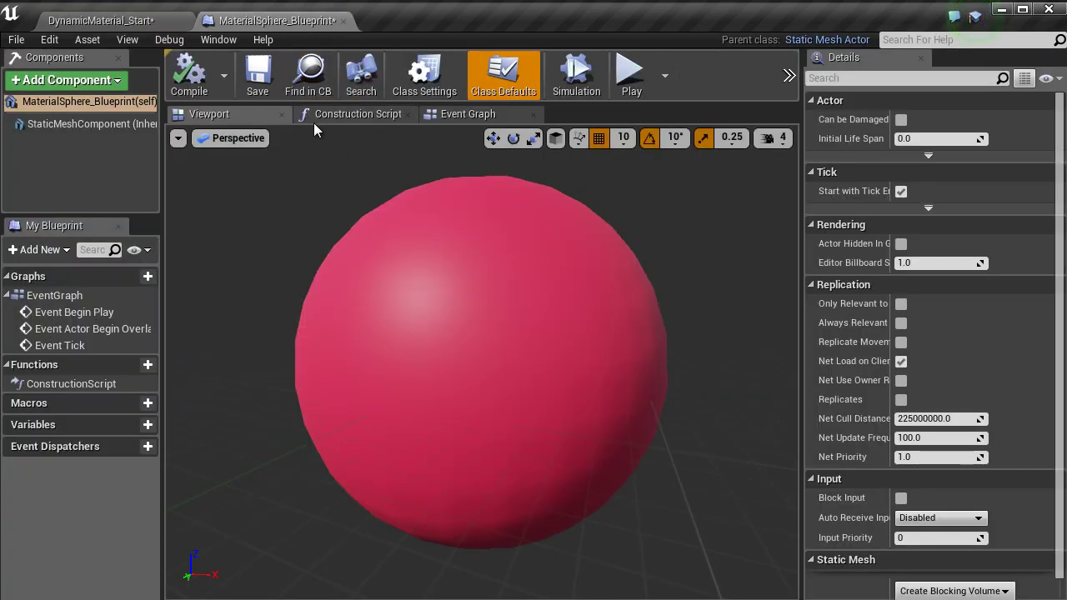
Add a Create Dynamic Material Instance (StaticMeshComponent) node connected to the Construction Script's execution output
click(328, 112)
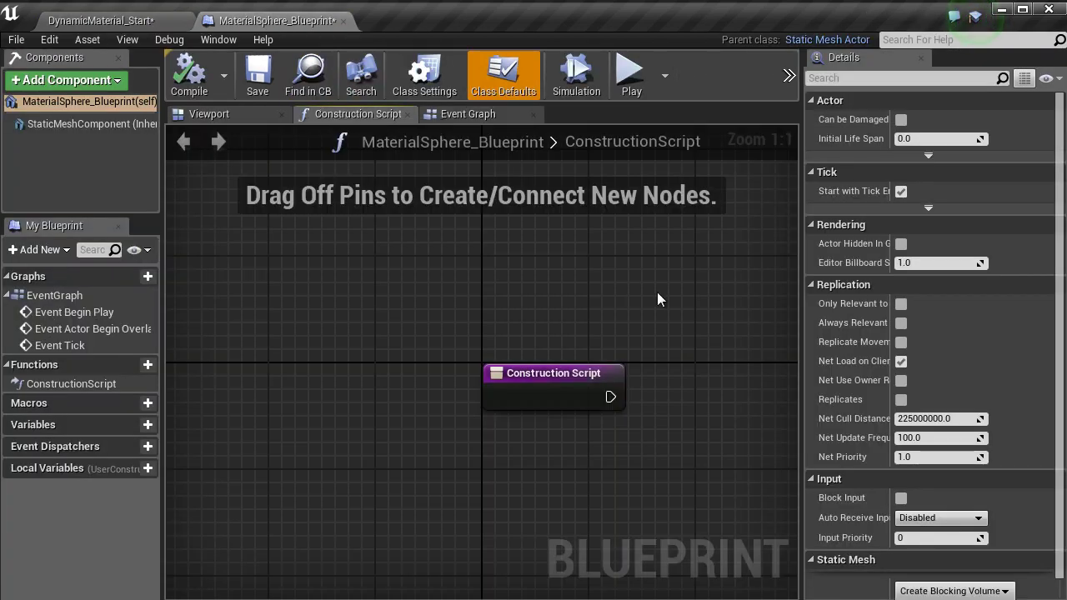
right_drag(657, 298, 495, 284)
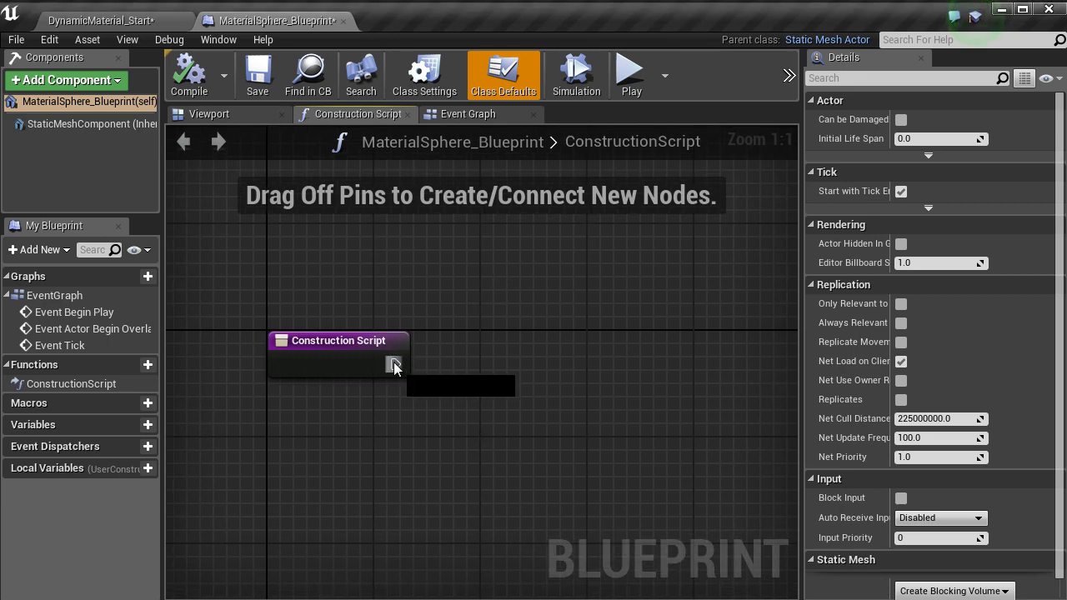
drag(395, 365, 532, 301)
text(dynamic)
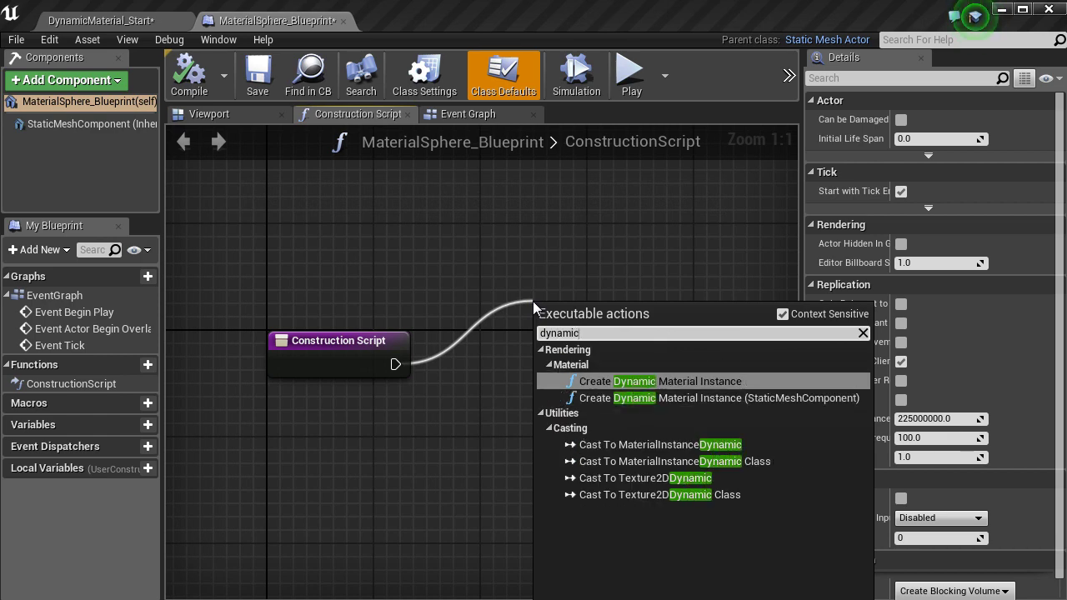
key(Down)
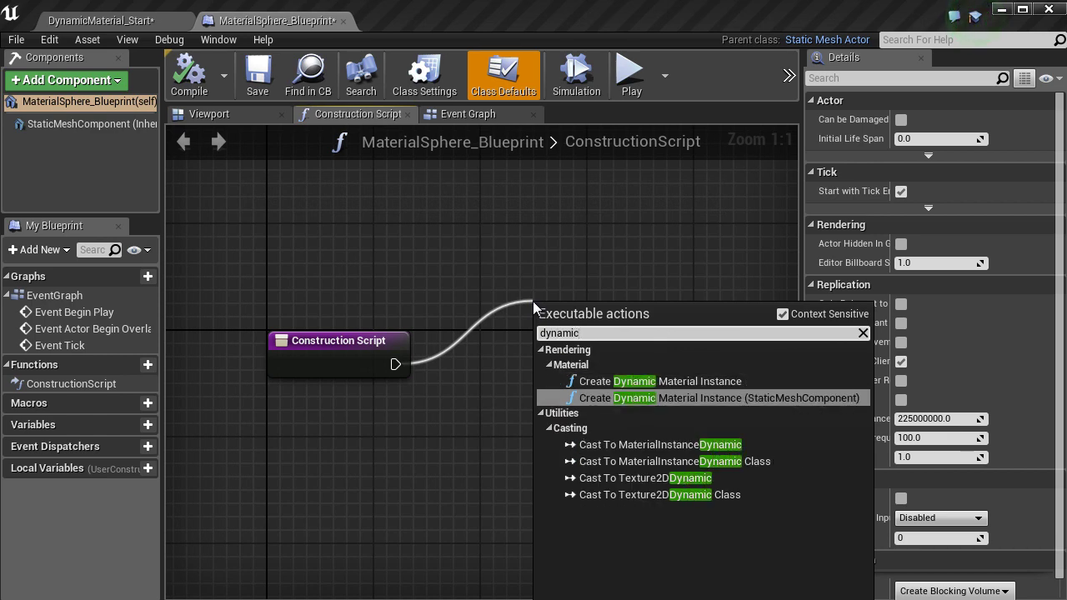
key(Return)
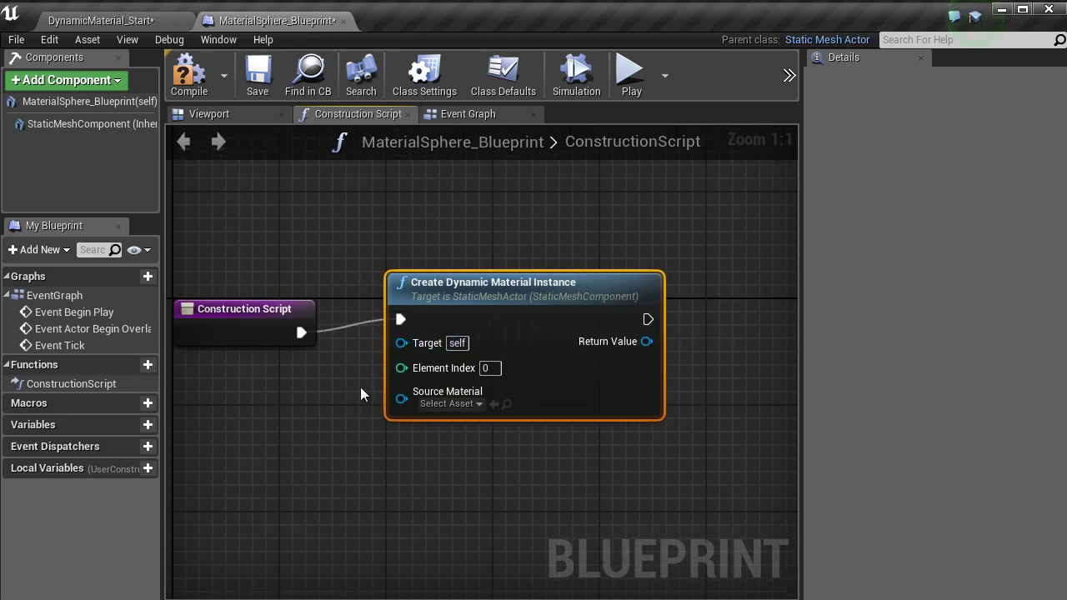
Check the sphere's material element in the level and set the Create Dynamic Material Instance node's Source Material to MAT_Dynamic
click(209, 114)
click(357, 115)
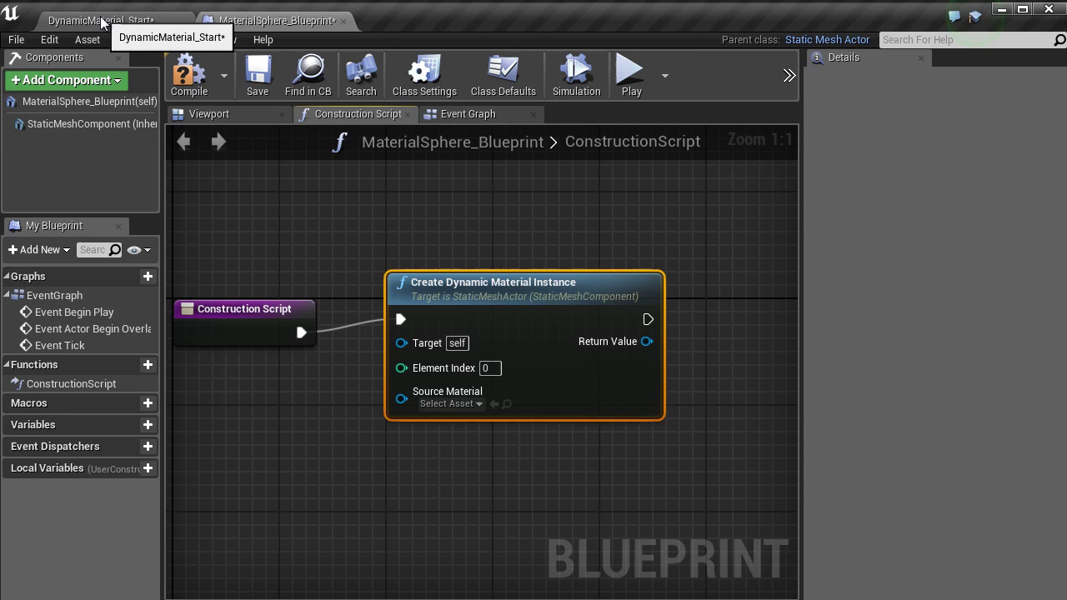
click(101, 22)
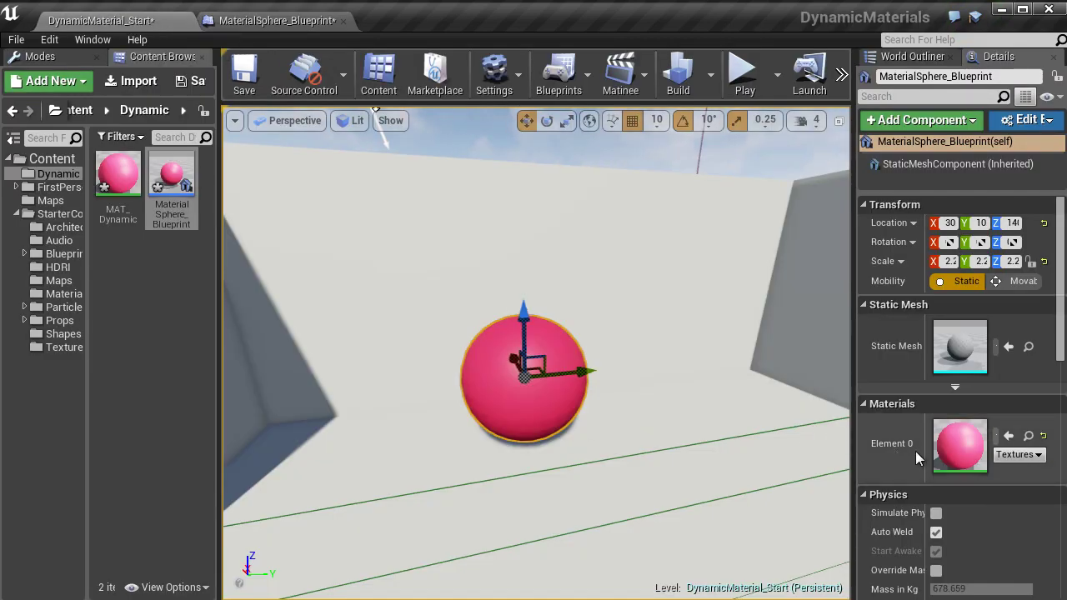
click(262, 20)
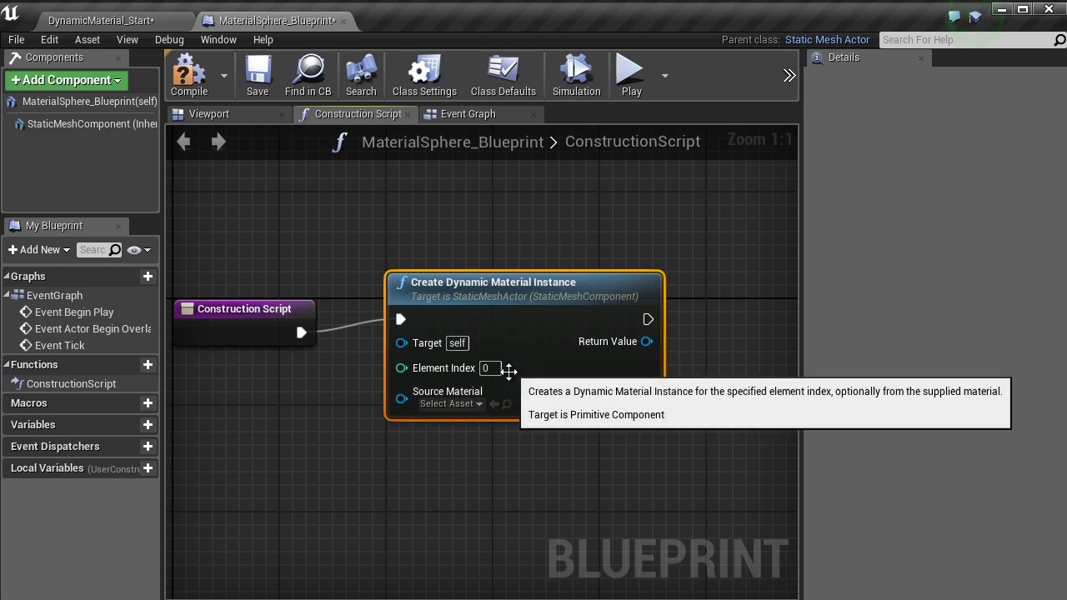
right_drag(494, 452, 572, 417)
click(534, 370)
text(d)
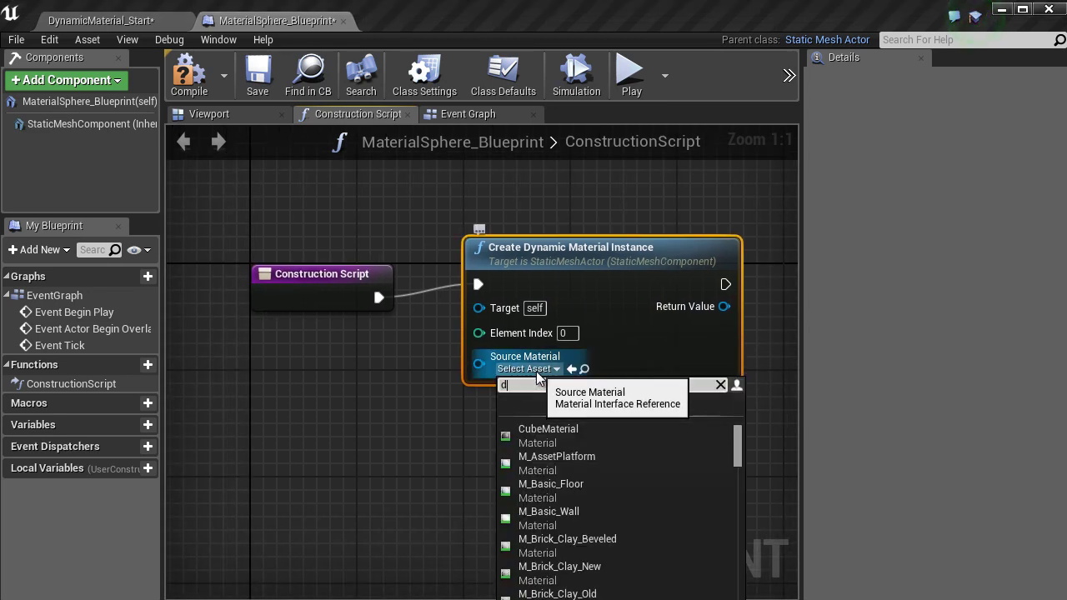
text(y)
click(550, 433)
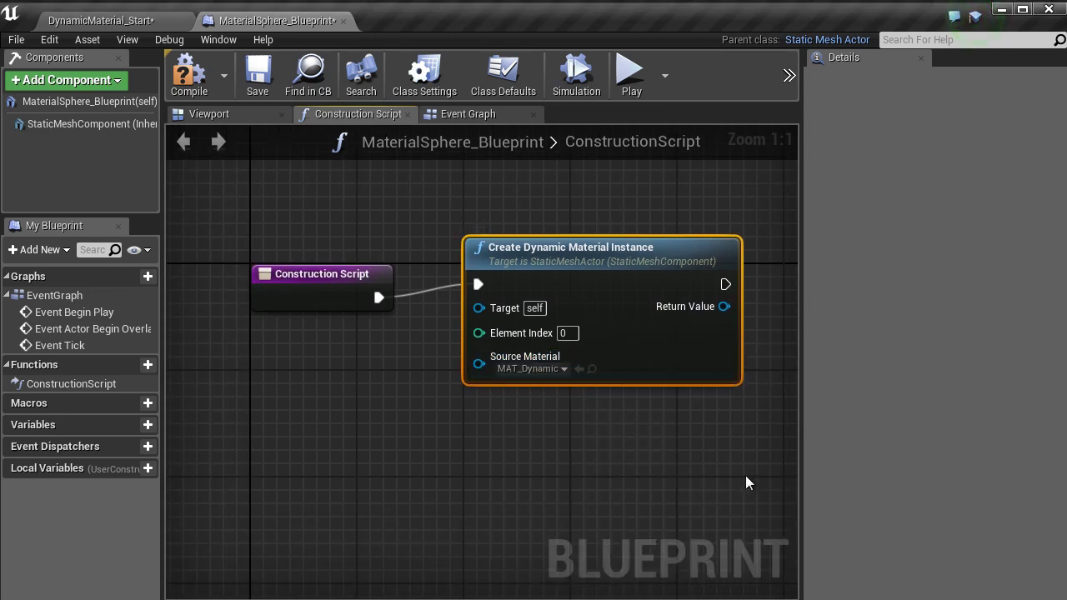
Promote the Return Value of the Create Dynamic Material Instance node to a variable
right_drag(745, 484, 481, 503)
drag(487, 339, 568, 303)
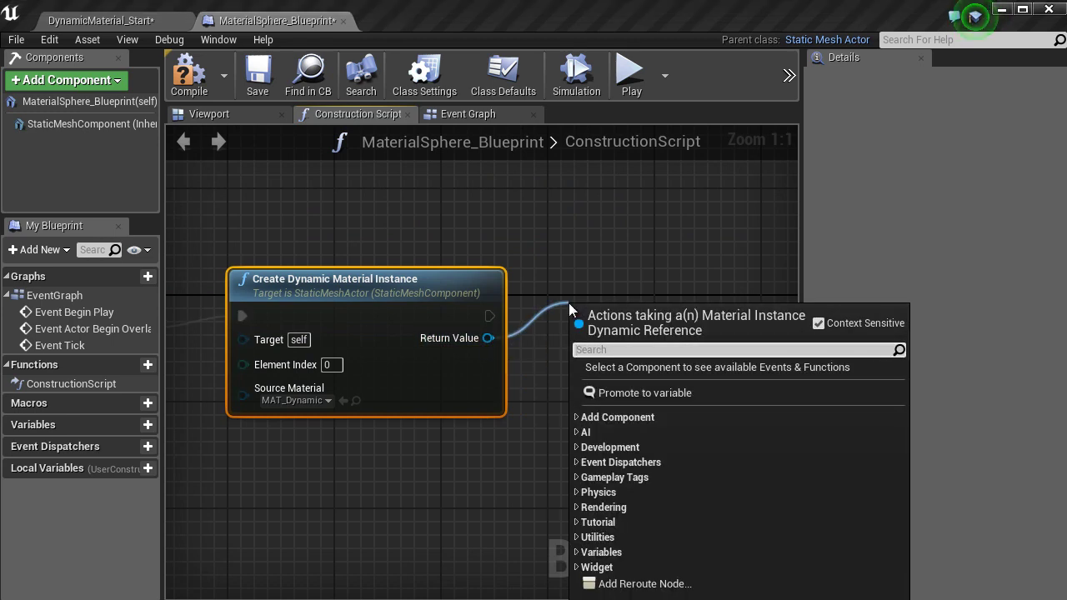
click(659, 395)
right_drag(644, 331, 569, 376)
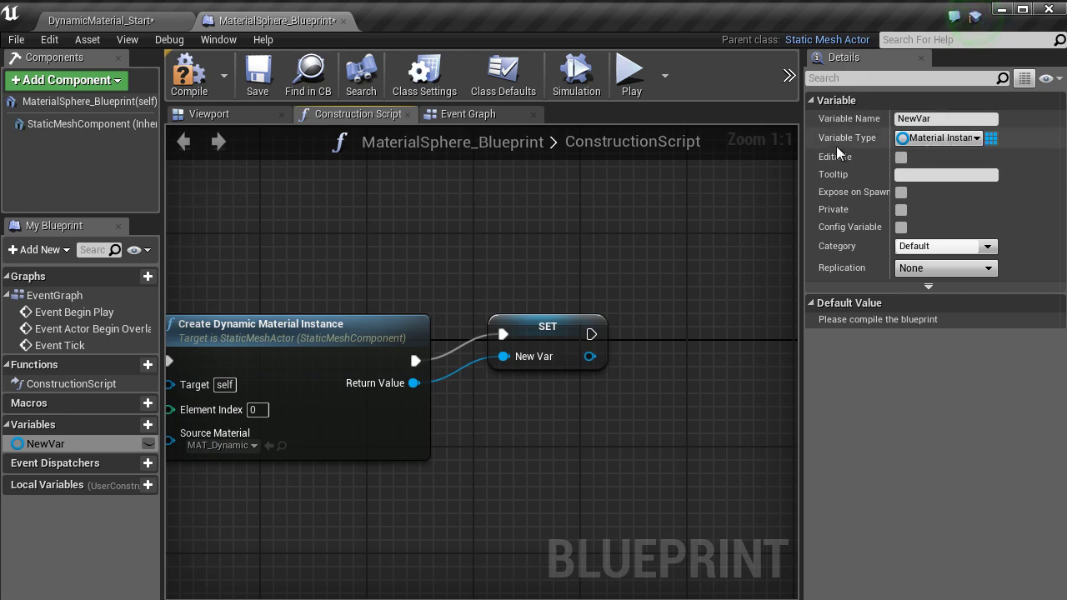
Rename the new material instance variable as ChangeColor
click(917, 118)
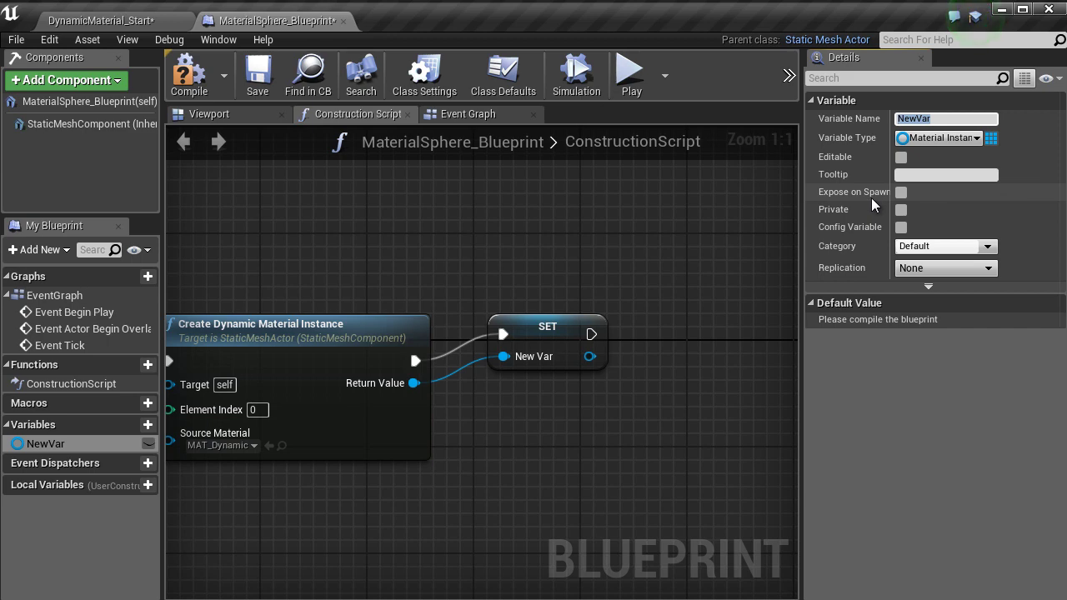
text(ChangeColor)
key(Return)
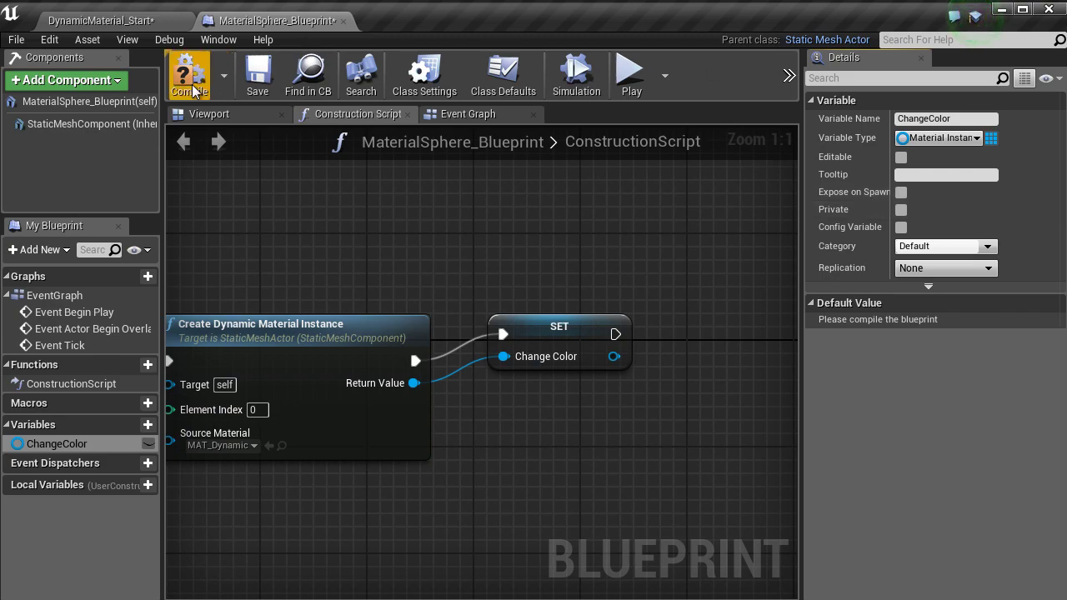
Compile the sphere blueprint and delete all the default event nodes from its Event Graph
click(192, 88)
click(476, 117)
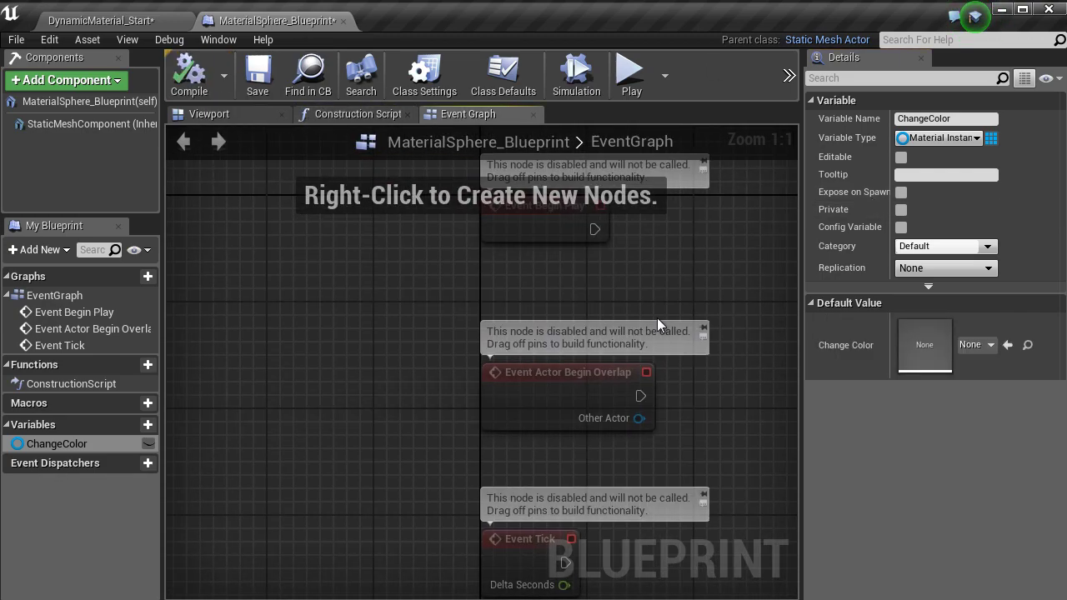
scroll(579, 320, down, 3)
drag(691, 572, 386, 152)
key(Delete)
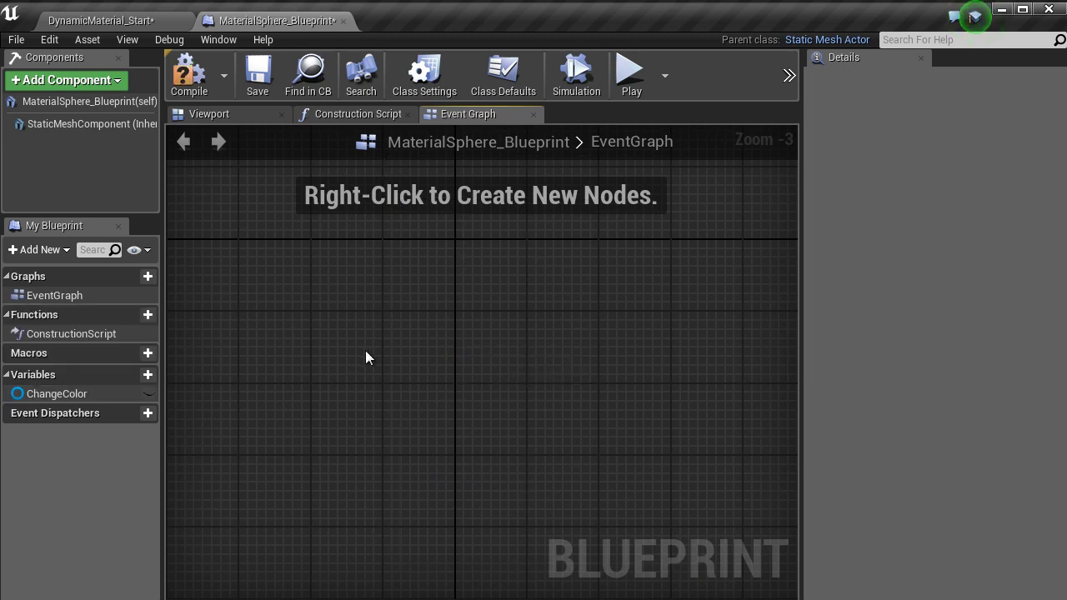
Add a custom event named Change to the Event Graph
scroll(365, 354, up, 2)
right_click(417, 336)
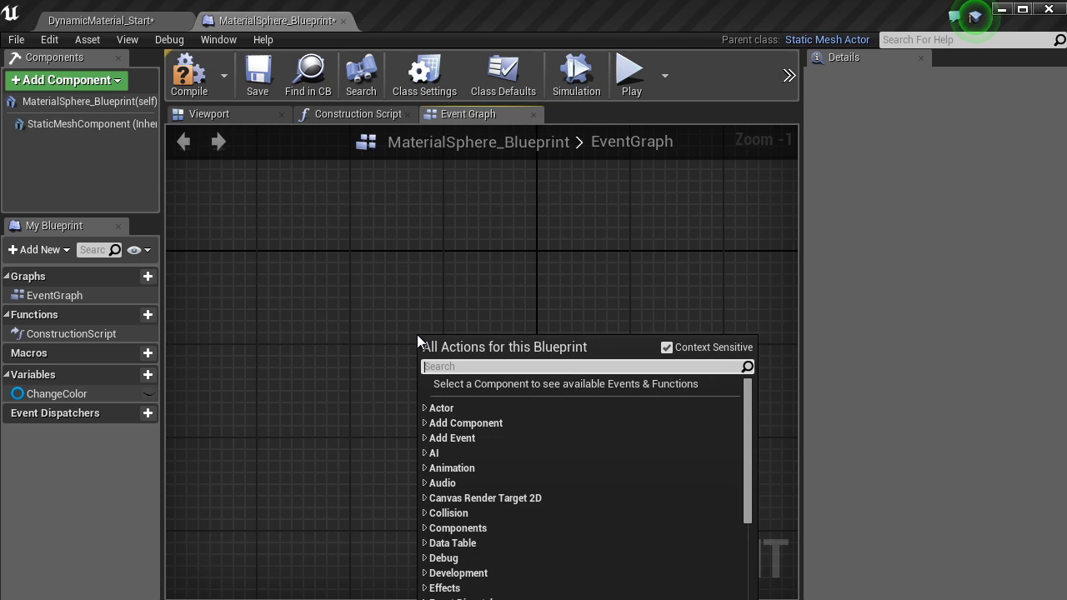
text(custom)
key(Return)
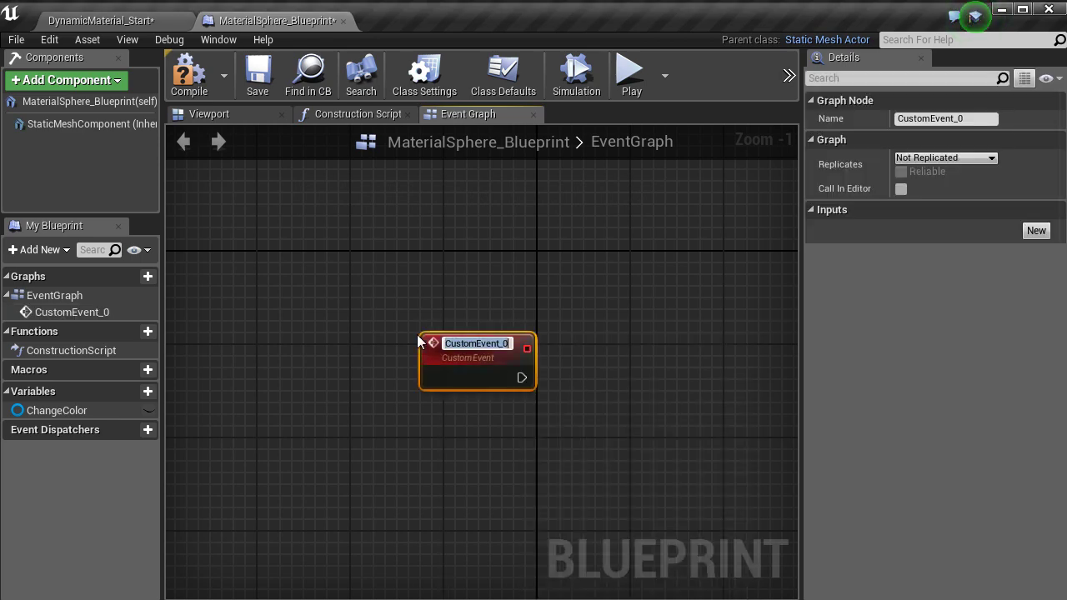
text(ChangeColor)
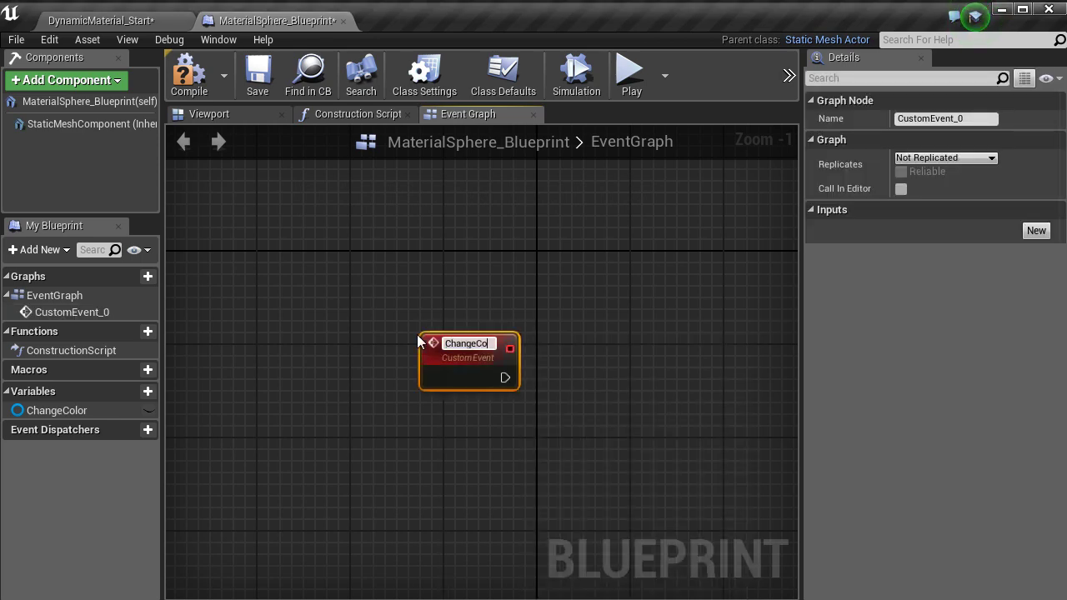
key(Return)
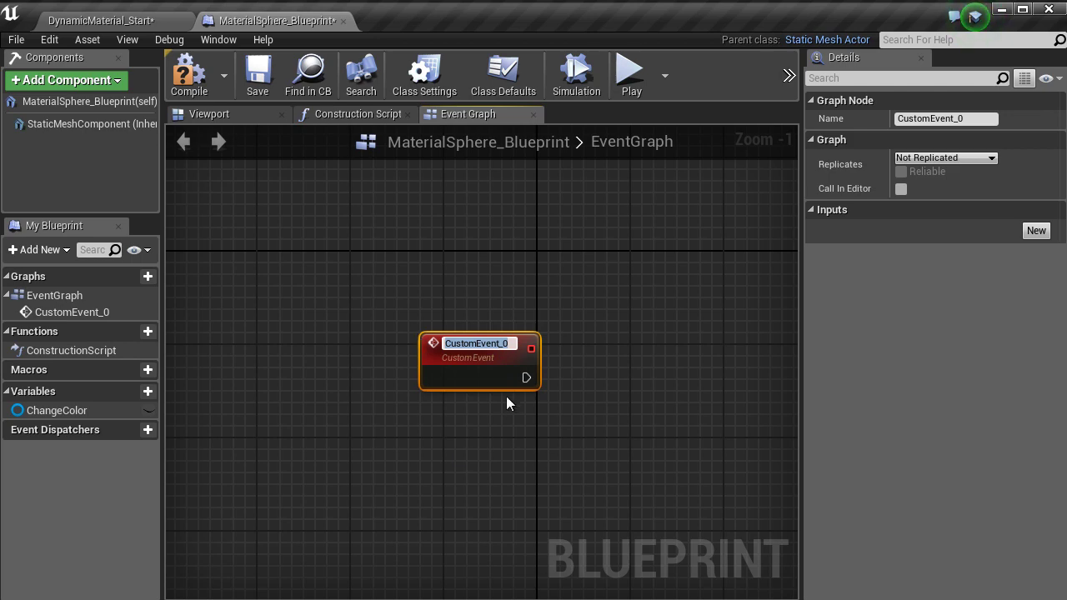
text(Change)
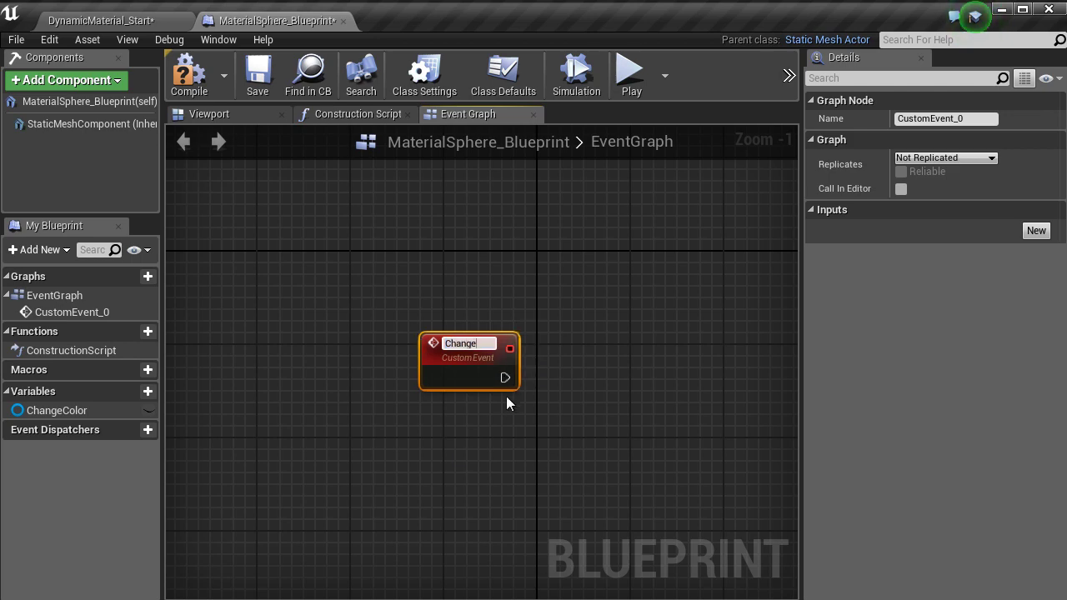
key(Return)
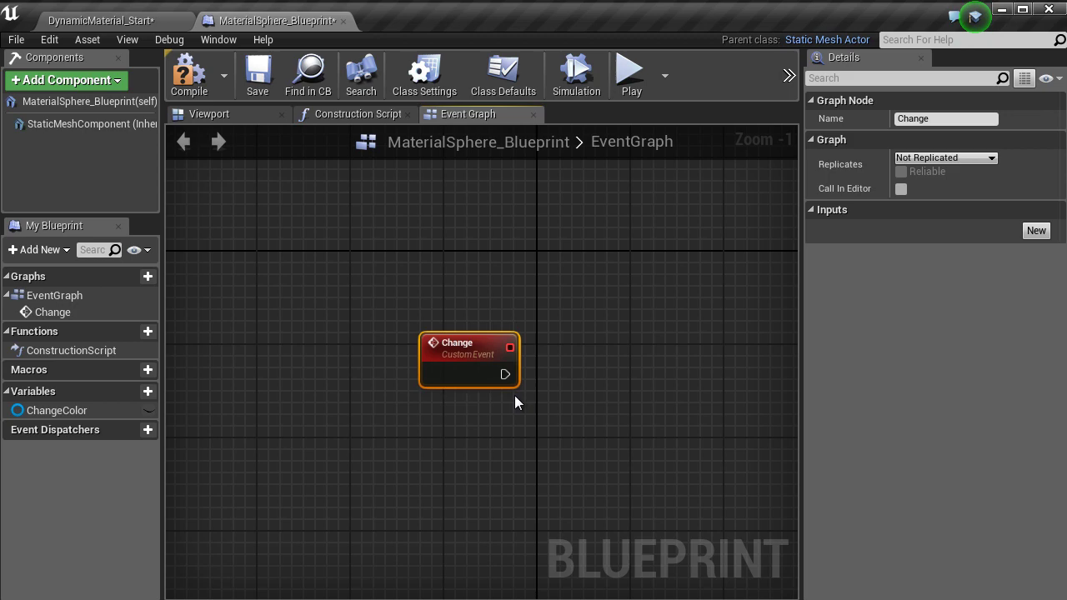
Place a Get node for the ChangeColor variable just below the Change event
scroll(631, 409, up, 1)
right_drag(632, 409, 467, 376)
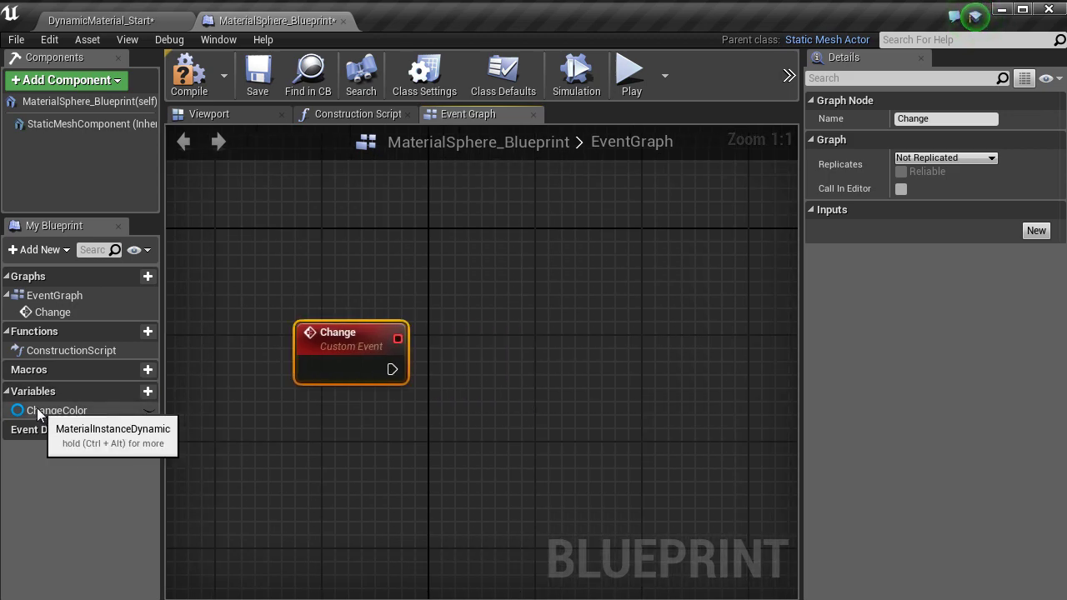
drag(49, 411, 178, 443)
drag(429, 421, 428, 421)
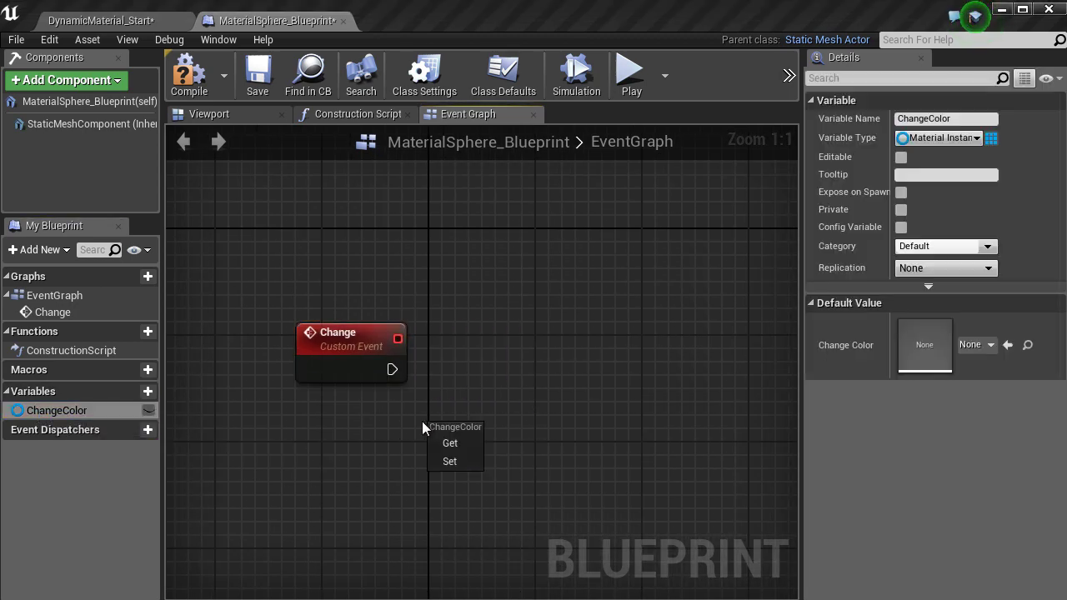
click(451, 443)
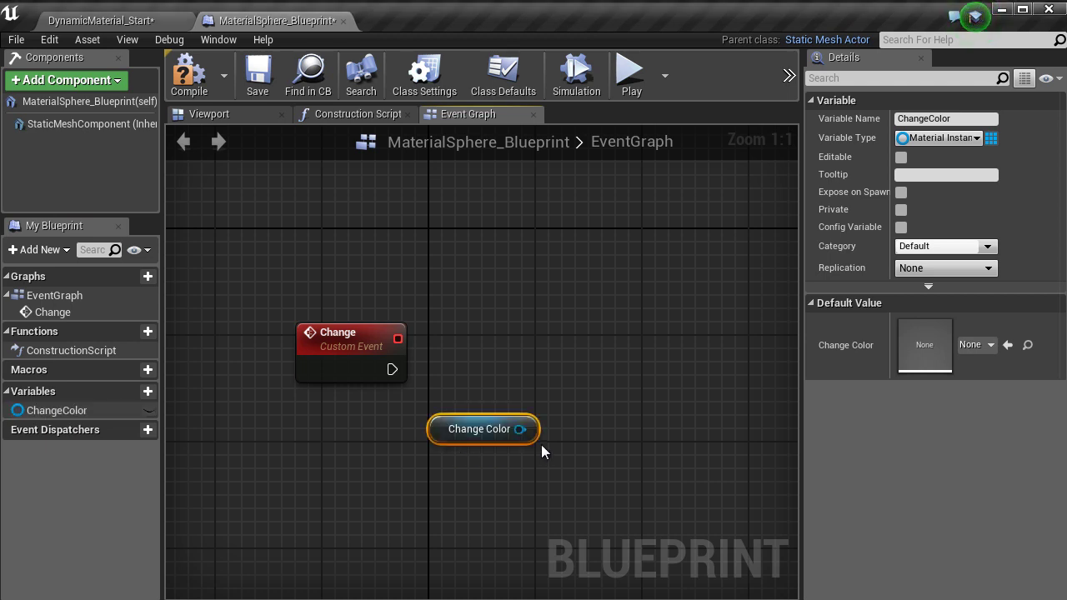
drag(435, 430, 347, 443)
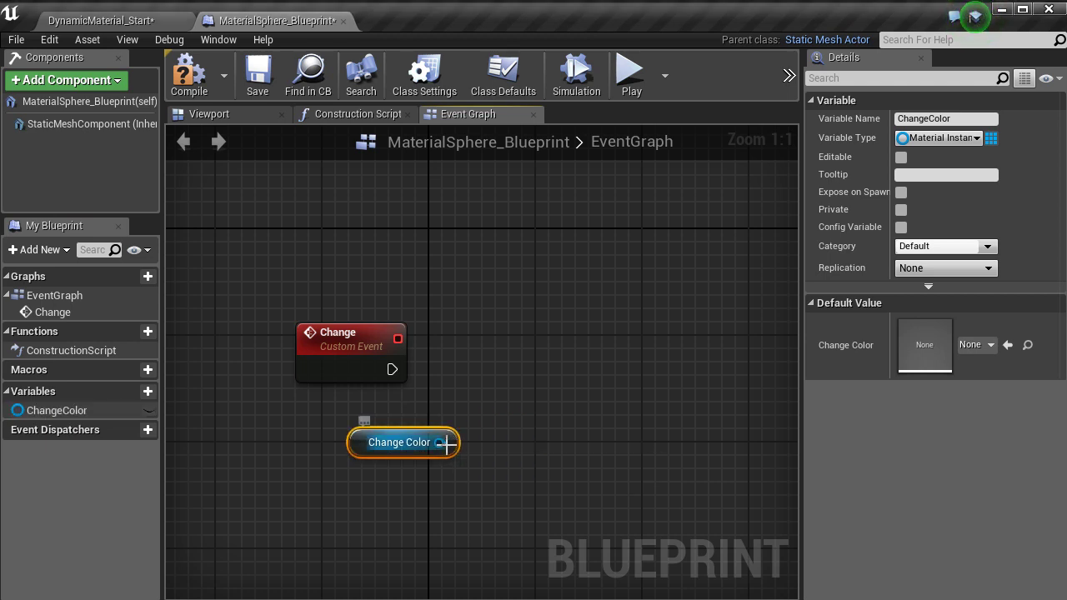
Add a Set Scalar Parameter Value node targeting Change Color, connect it to the Change event's execution output and align it with the event
drag(447, 444, 537, 355)
text(sca)
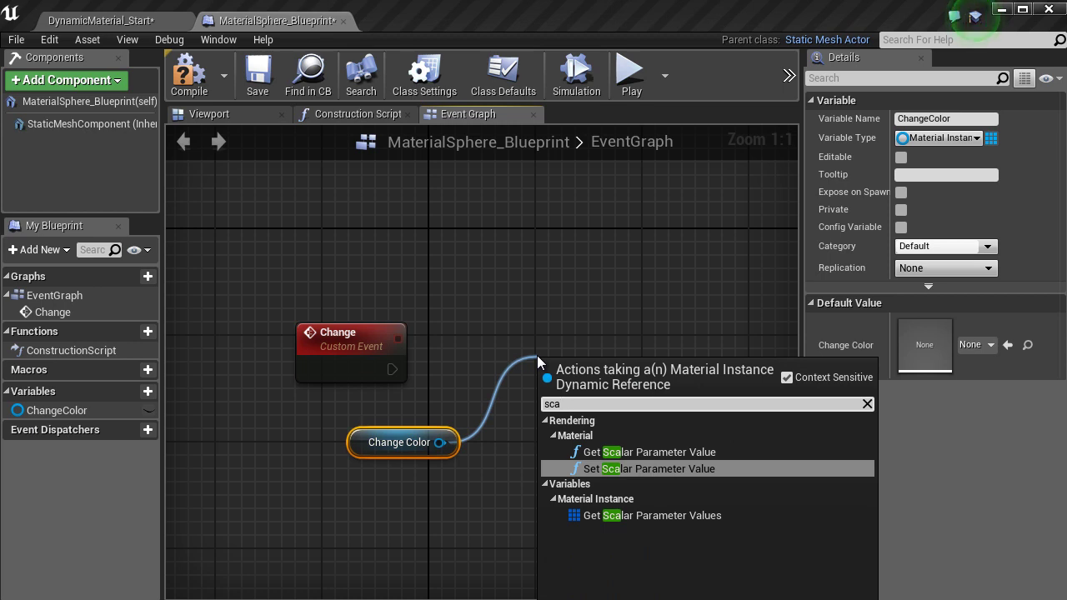
key(Return)
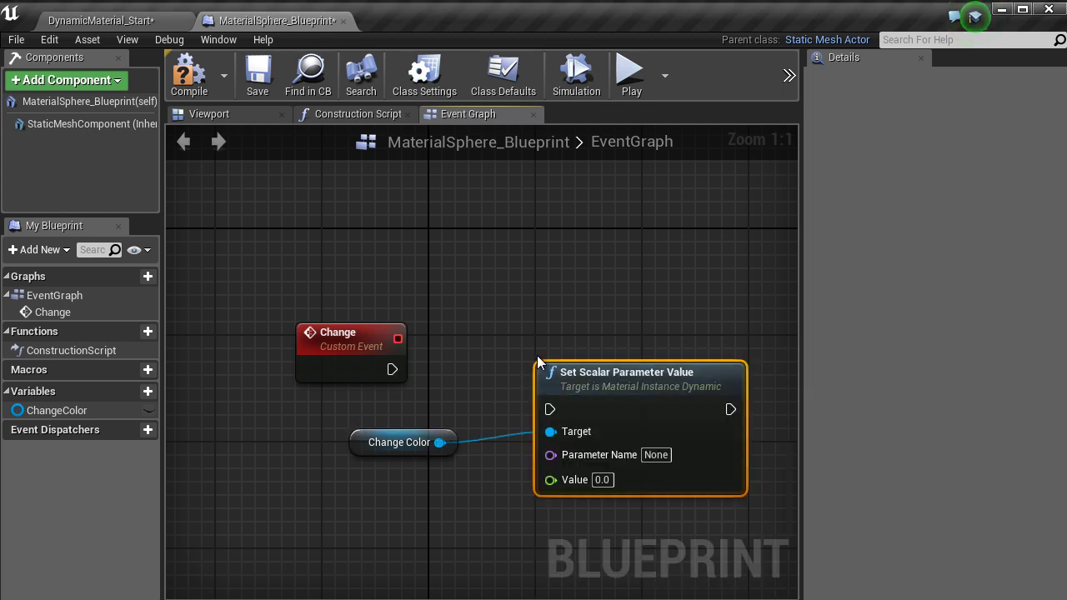
drag(550, 410, 391, 372)
right_drag(643, 393, 548, 357)
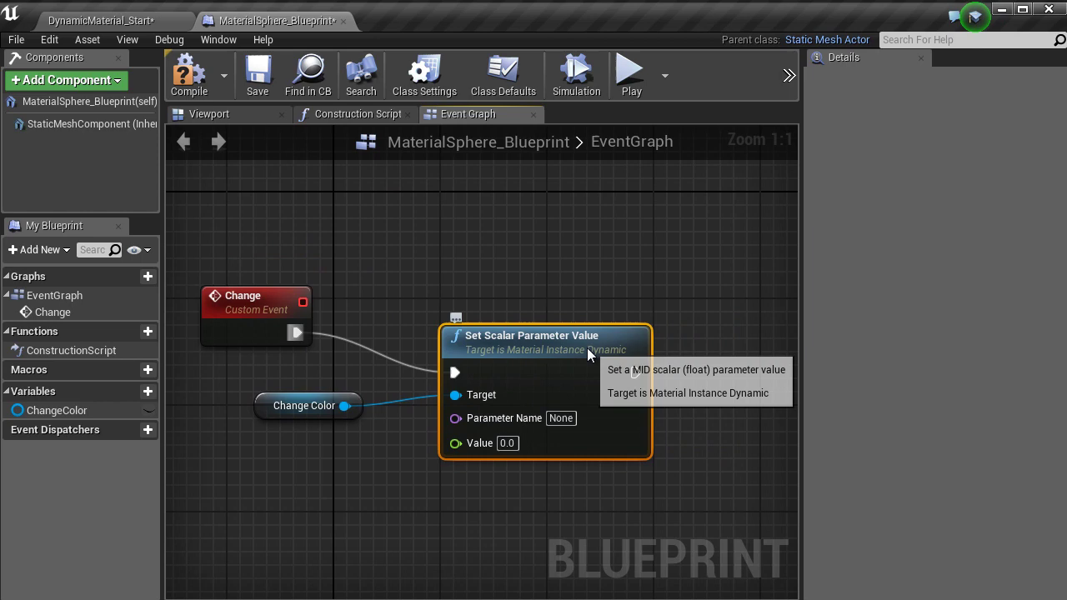
drag(592, 354, 617, 312)
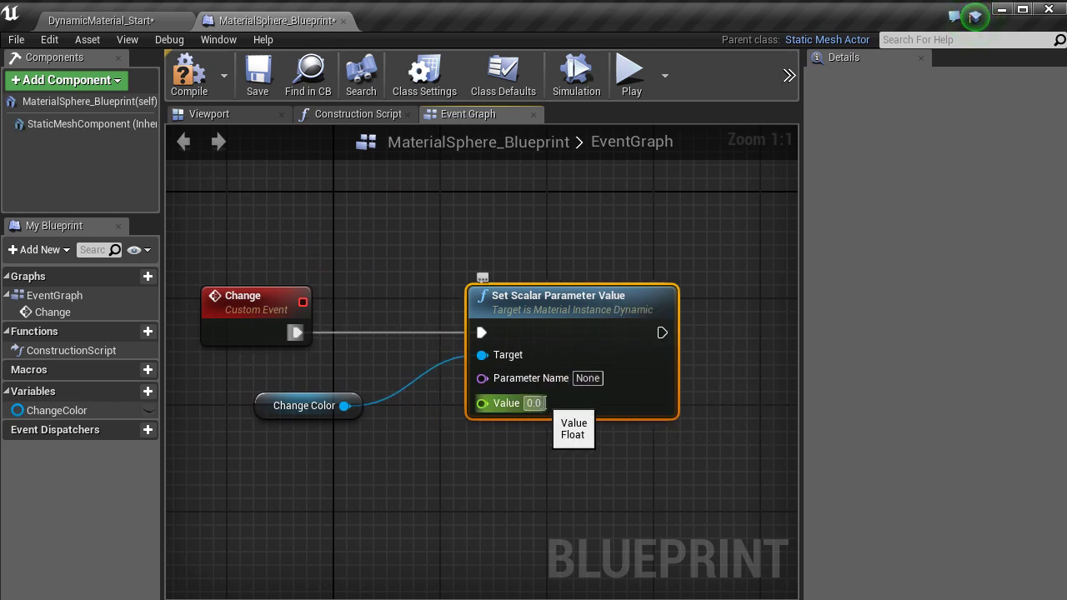
Check the scalar parameter in MAT_Dynamic, set the node's Parameter Name to Color and Value to 1, and compile the blueprint
click(101, 20)
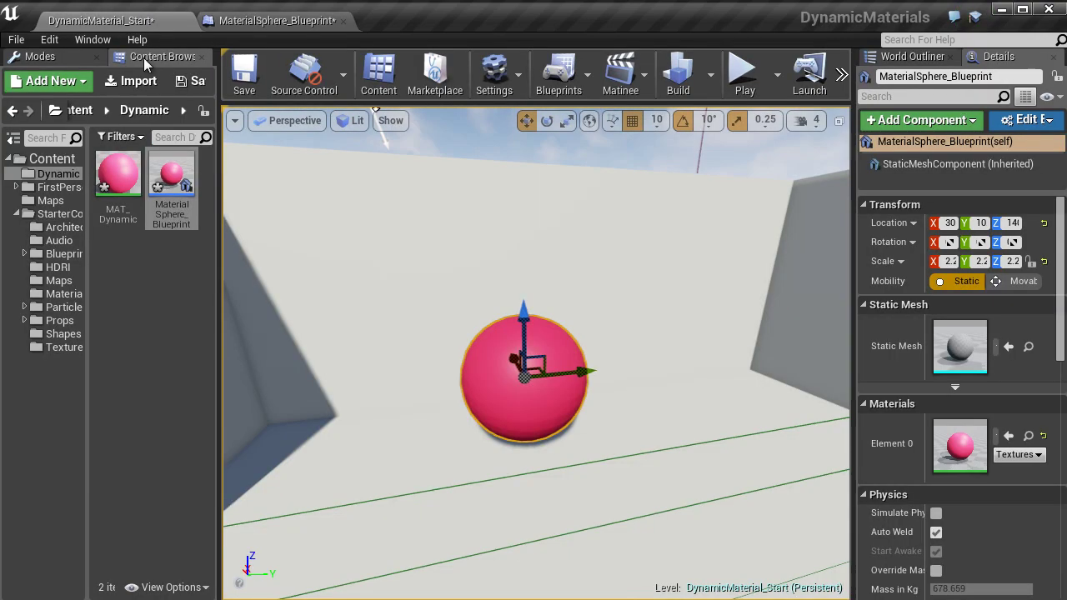
double_click(119, 162)
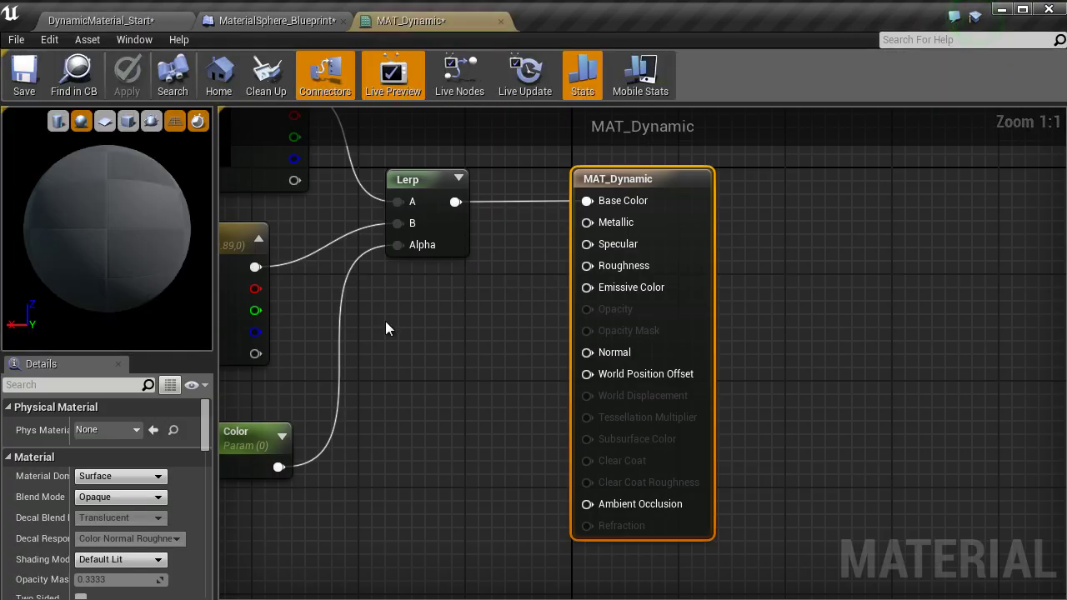
click(265, 20)
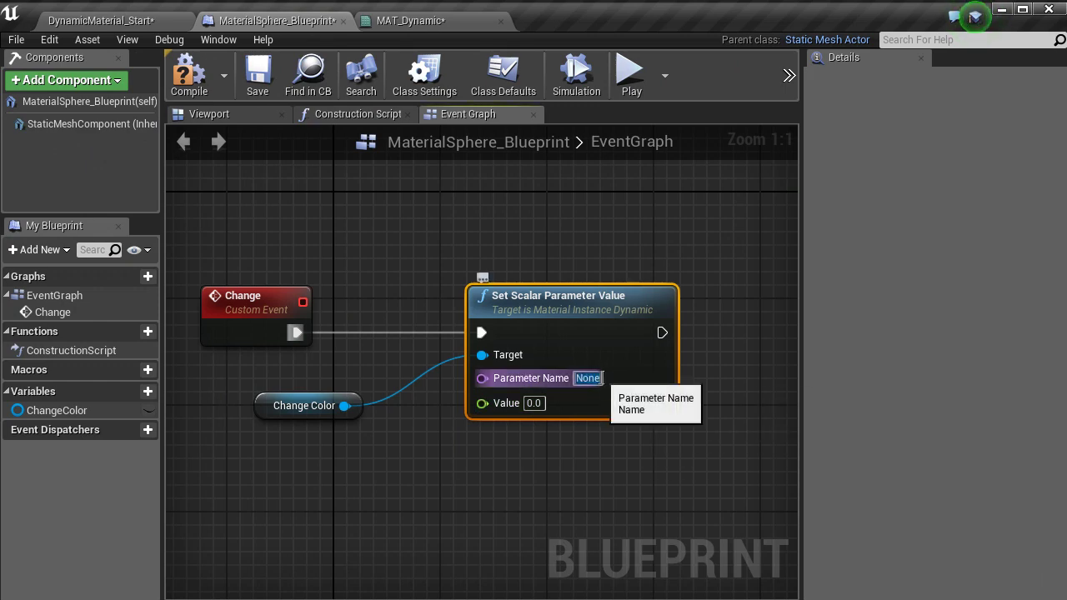
text(Color)
key(Return)
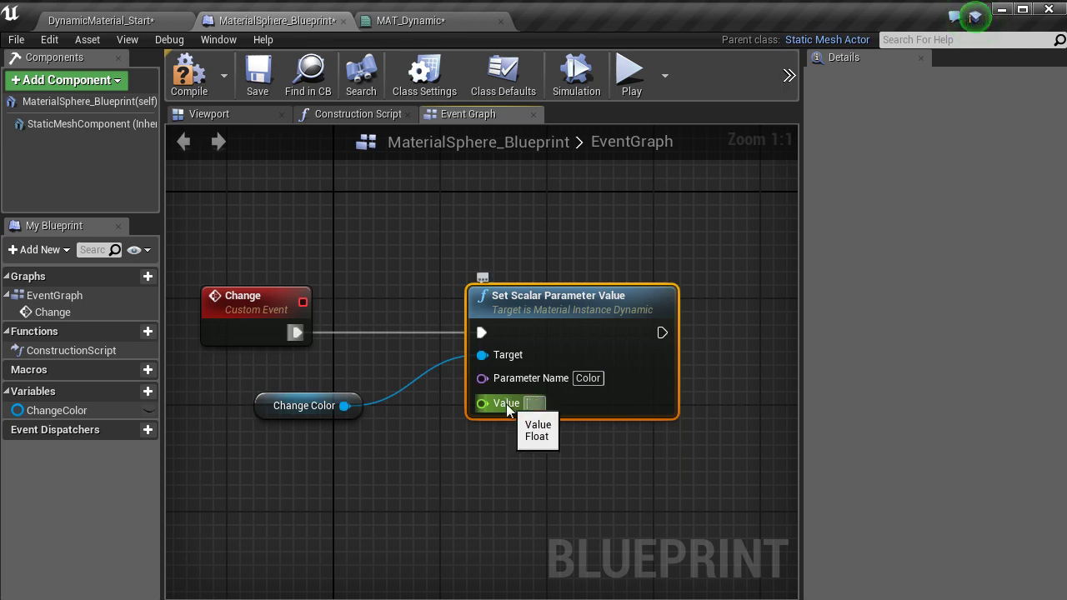
click(189, 75)
Return to the DynamicMaterial_Start level and open its Level Blueprint
click(100, 20)
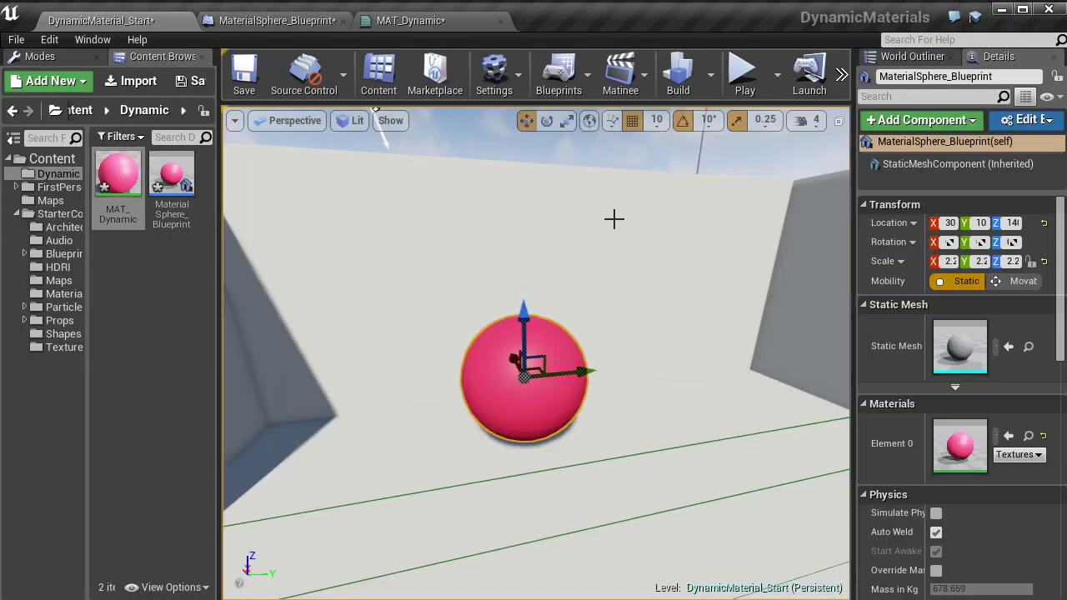
right_drag(705, 479, 839, 493)
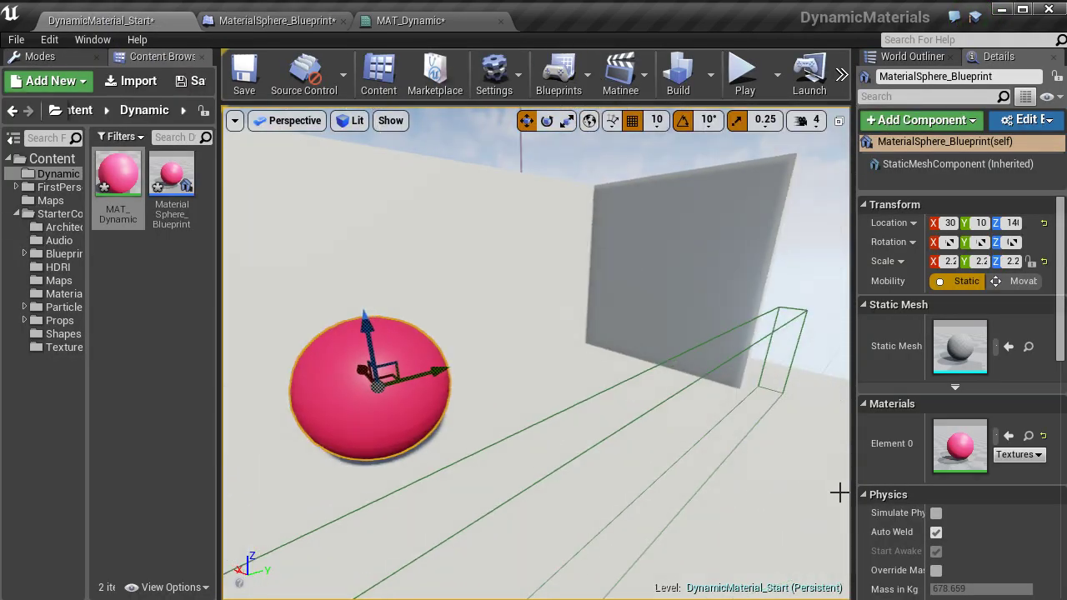
click(560, 74)
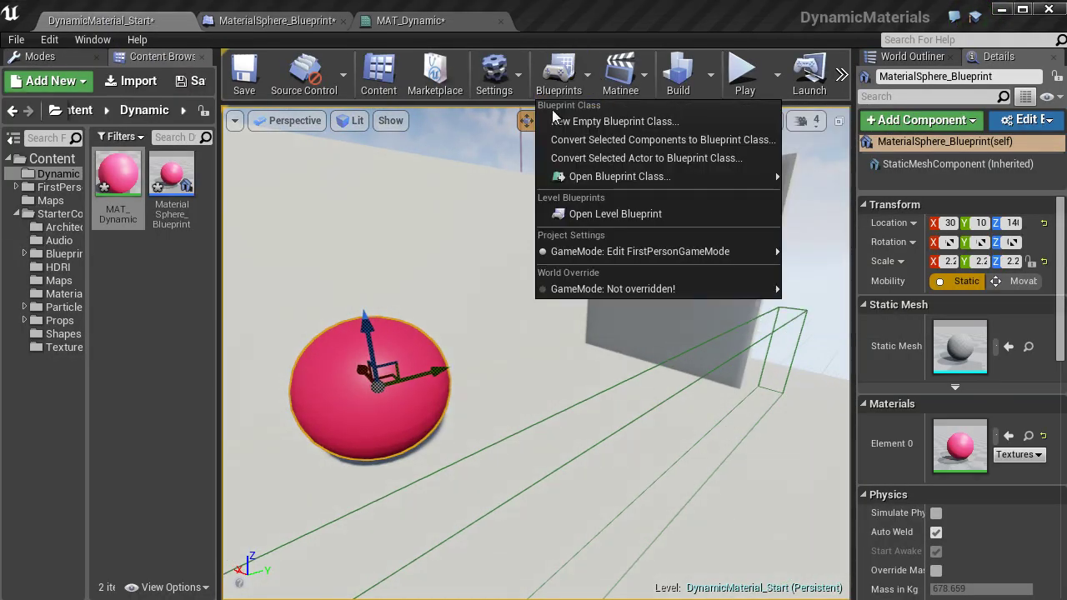
click(589, 213)
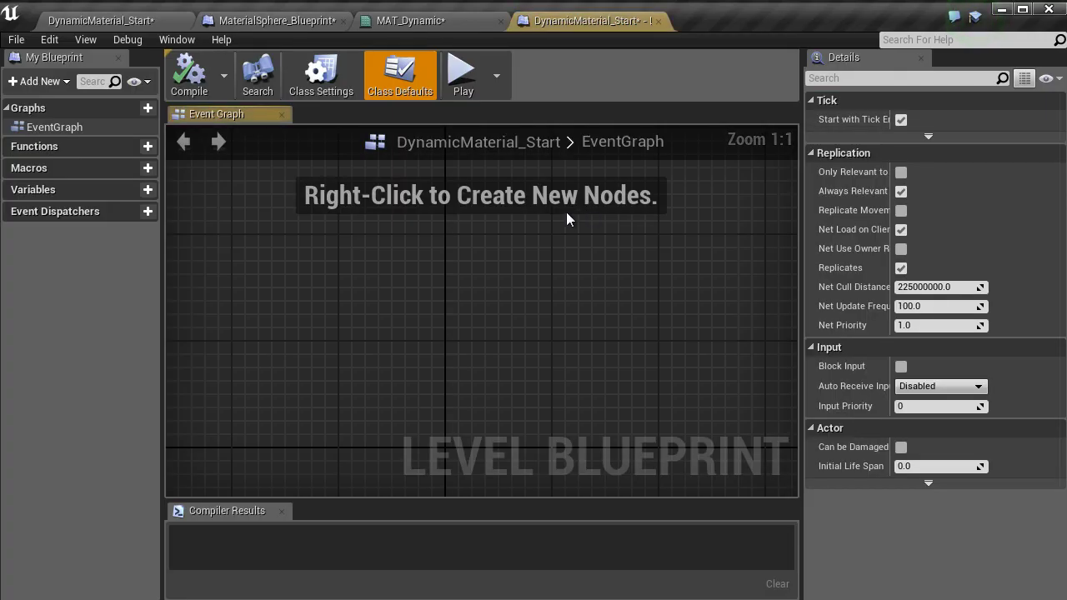
Select the trigger volume in the level and add its OnActorBeginOverlap event to the Level Blueprint
right_click(313, 271)
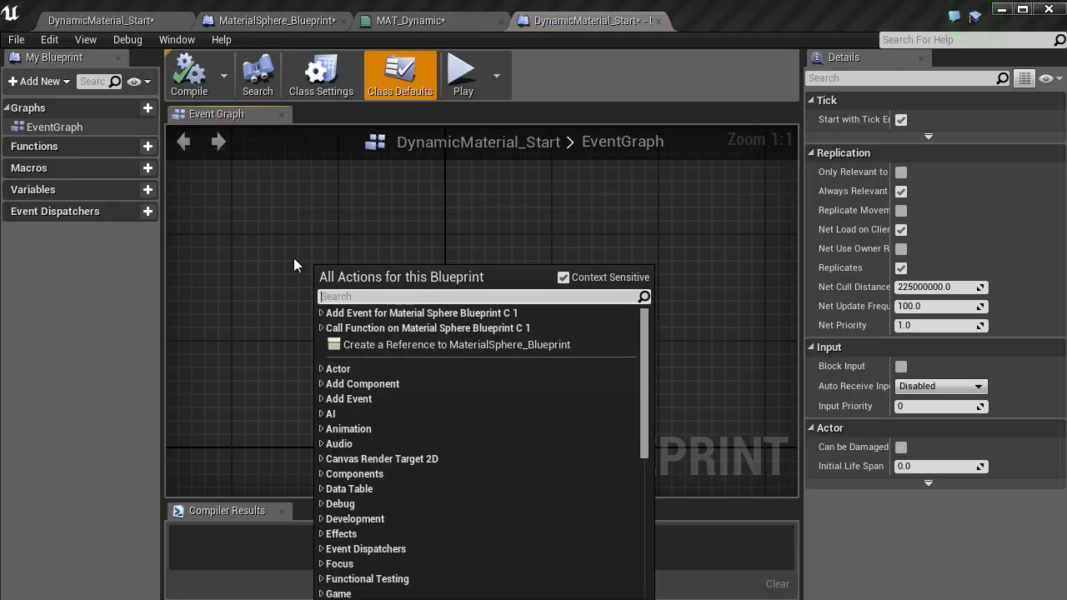
click(100, 20)
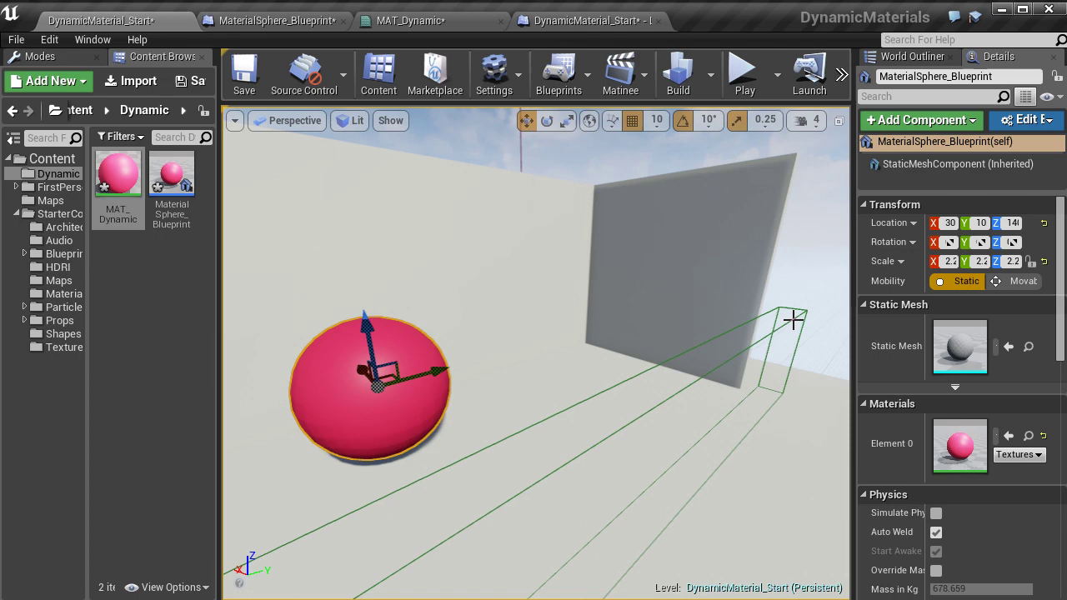
click(793, 320)
click(535, 20)
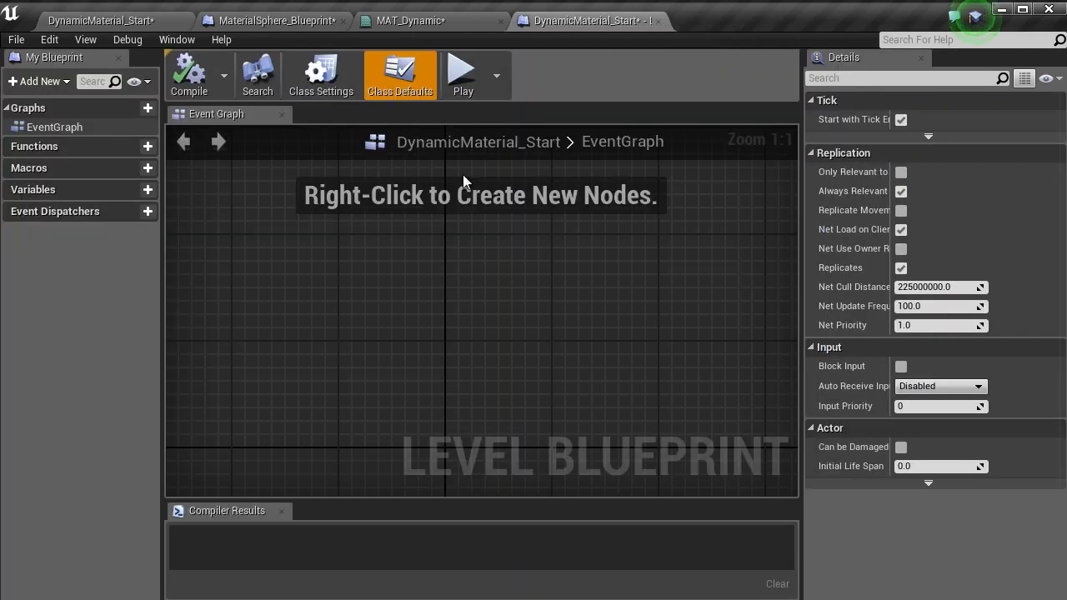
right_click(367, 299)
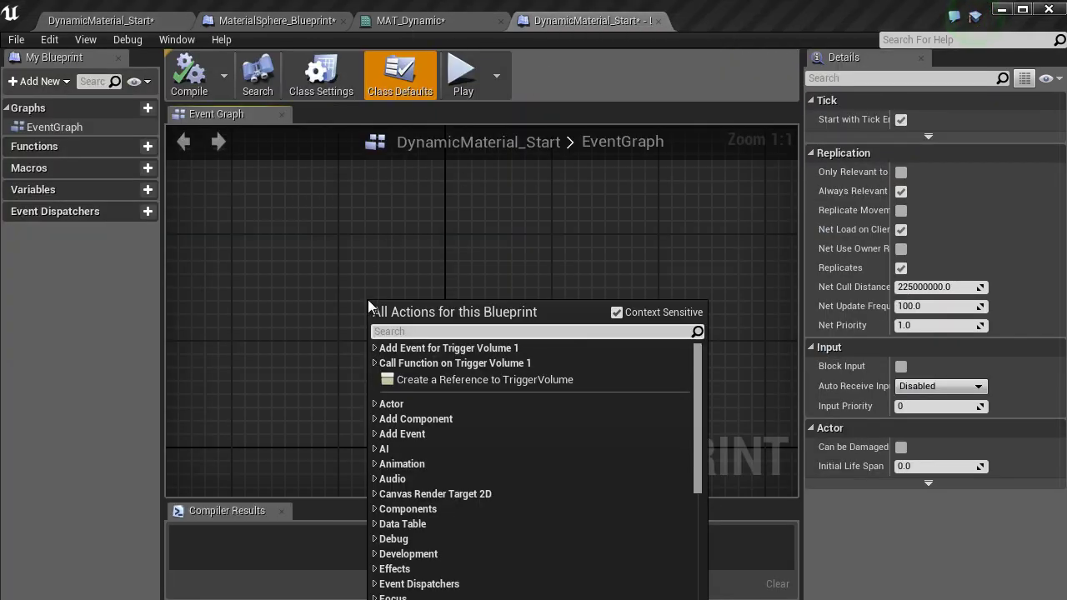
text(overlap)
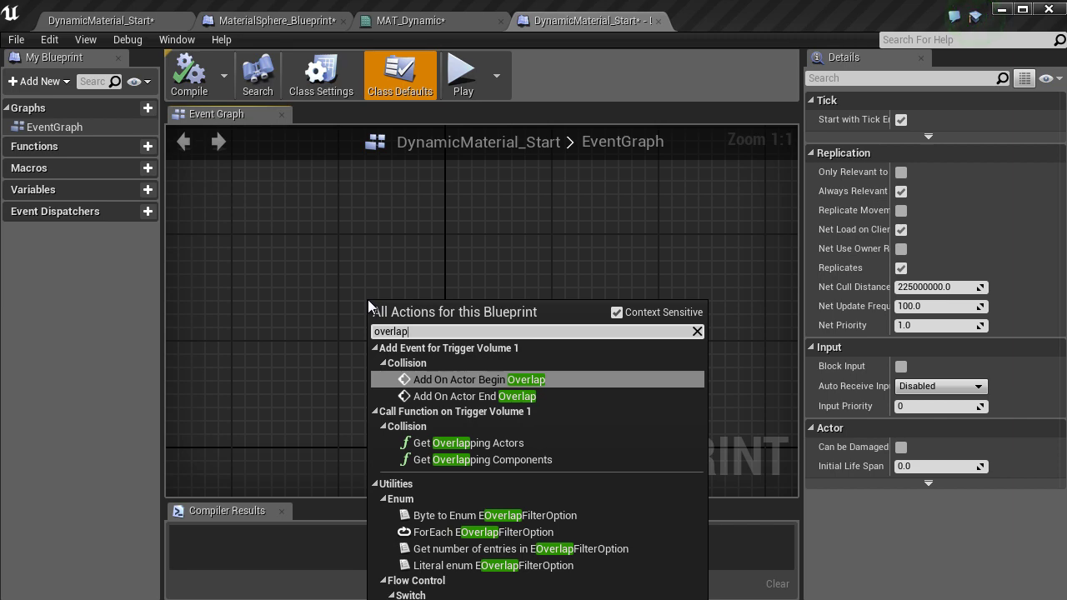
key(Return)
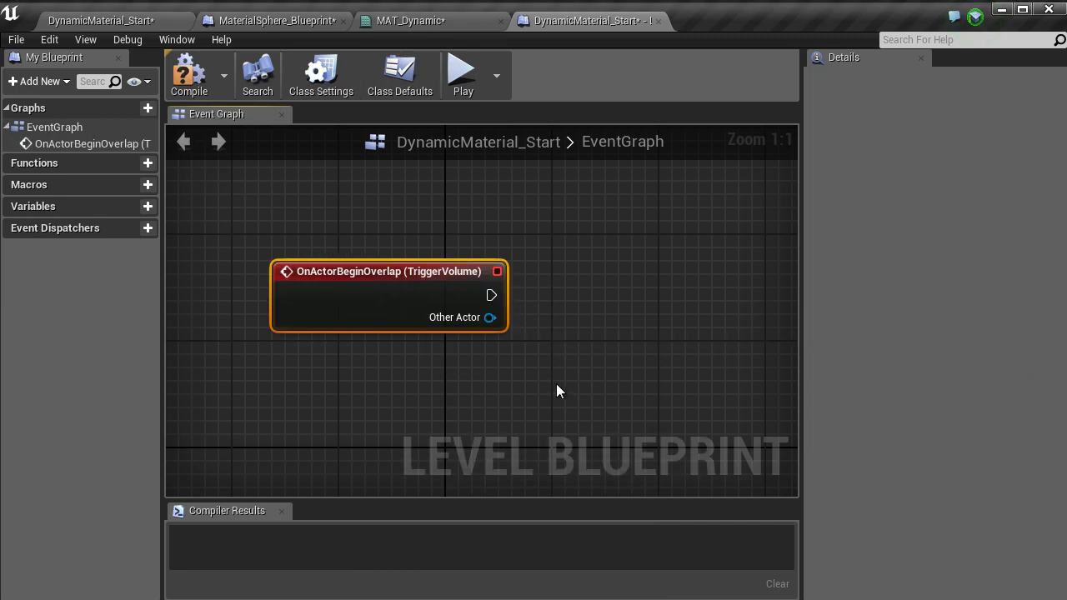
Select the sphere in the level and add a reference to MaterialSphere_Blueprint below the overlap event in the Level Blueprint
right_drag(556, 383, 413, 385)
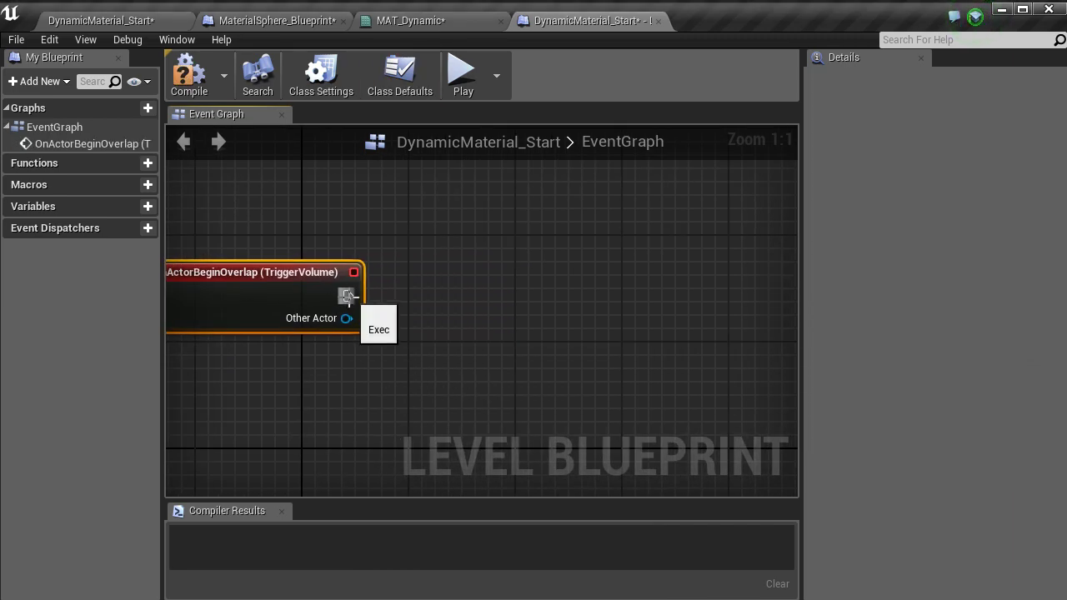
drag(347, 296, 479, 269)
click(477, 292)
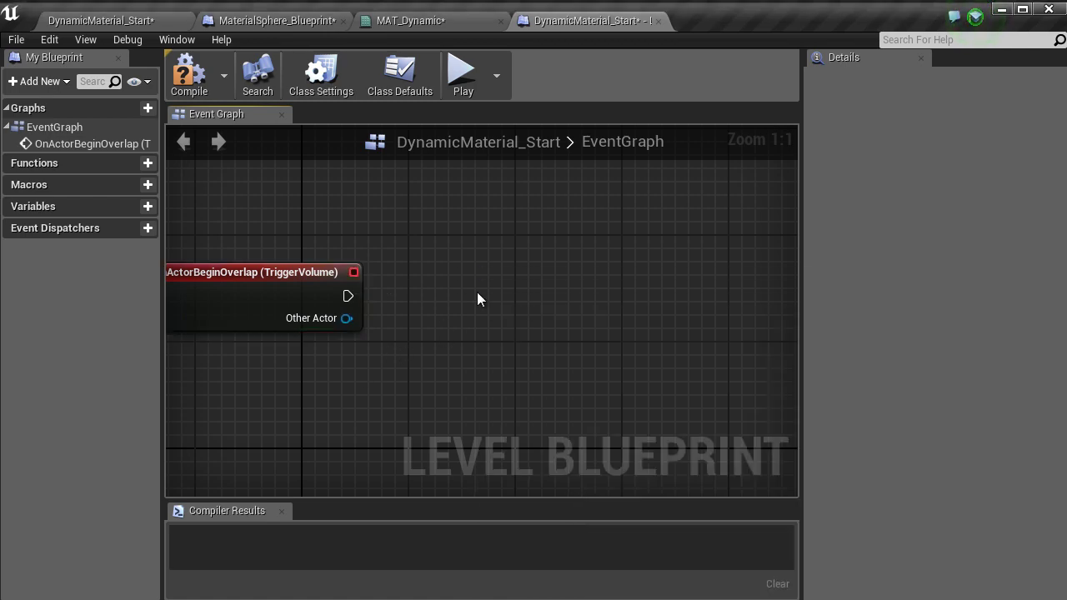
click(94, 20)
click(443, 348)
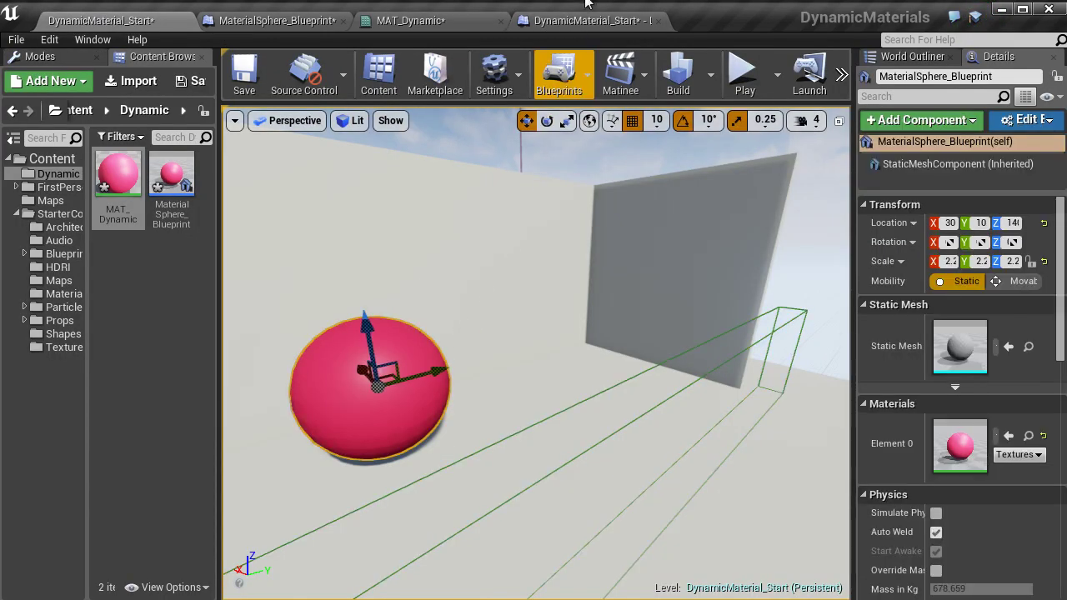
click(586, 20)
right_click(352, 398)
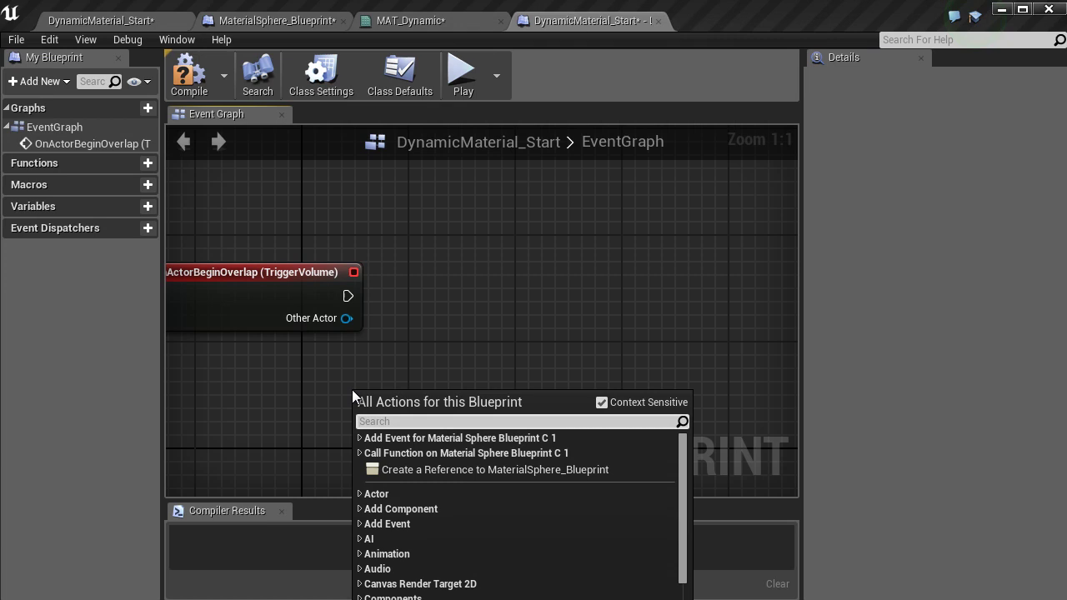
click(425, 471)
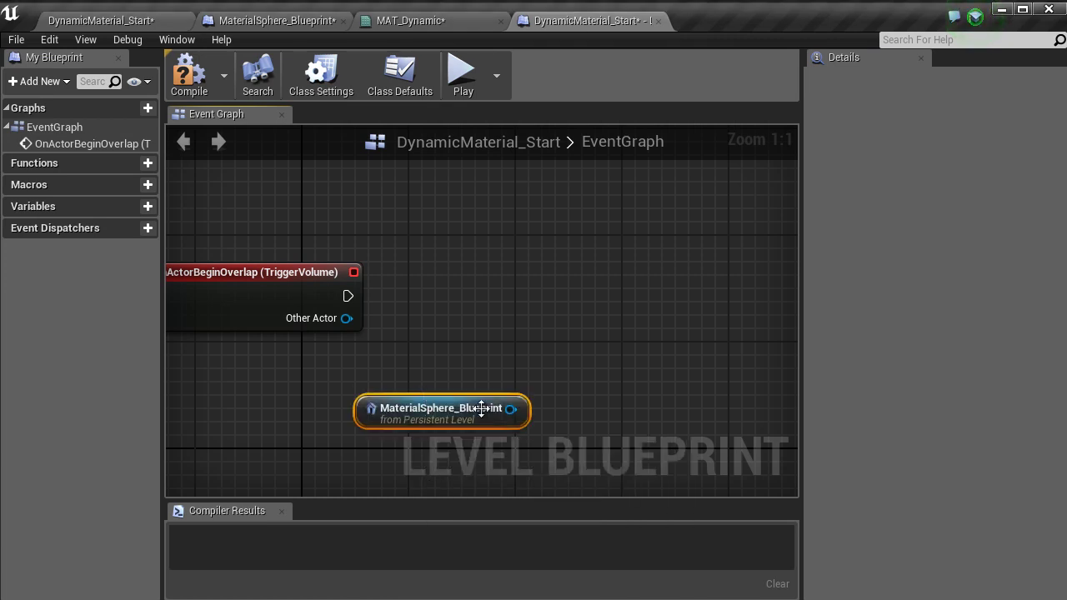
Add a Change call on the MaterialSphere_Blueprint reference, run it from the trigger volume's OnActorBeginOverlap event, and compile the Level Blueprint
drag(519, 409, 519, 334)
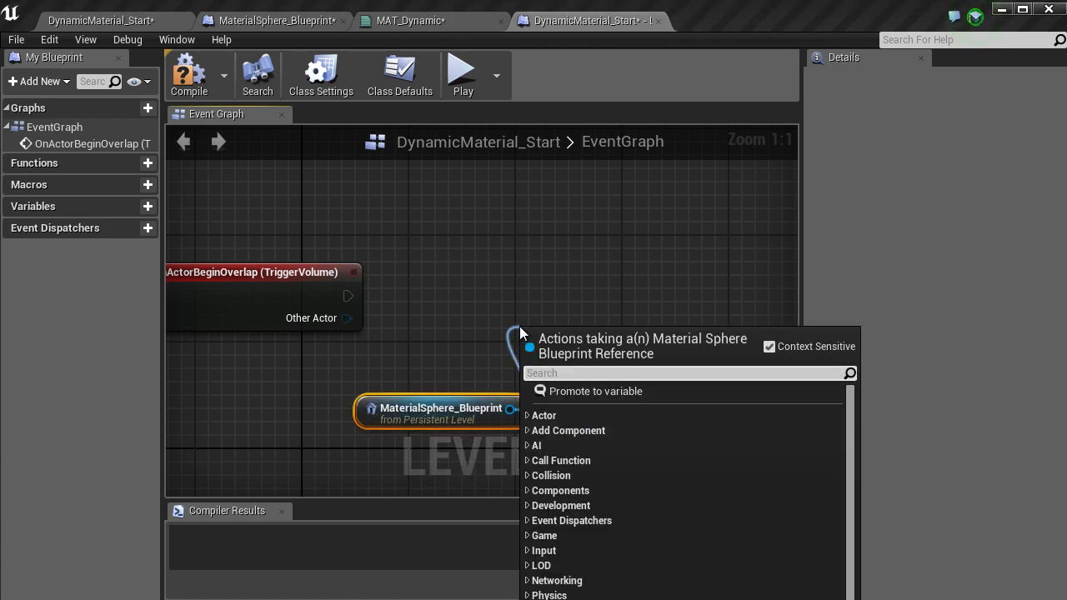
text(change)
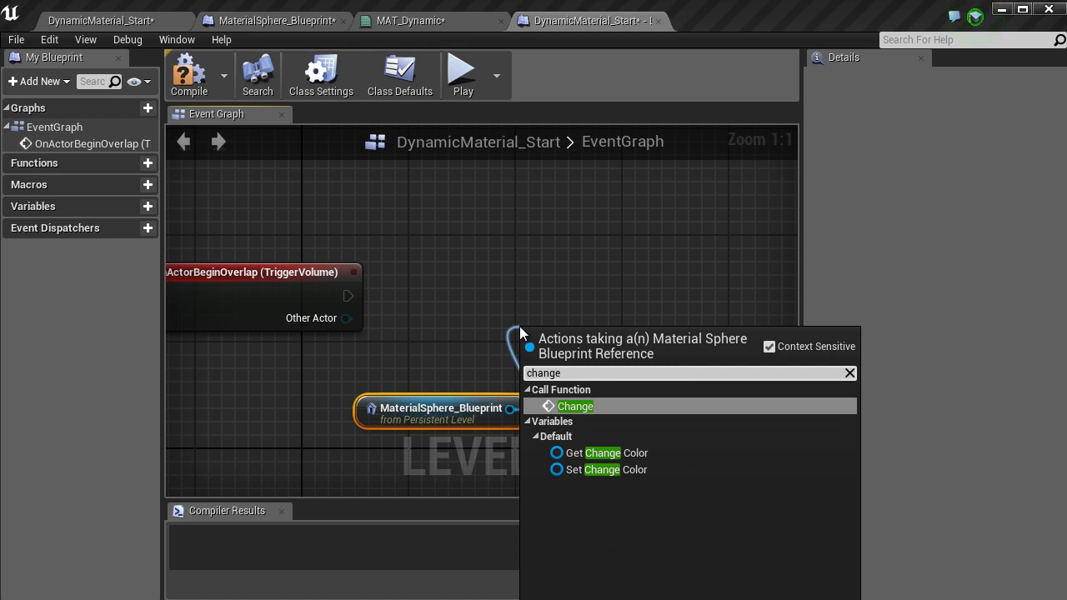
click(592, 407)
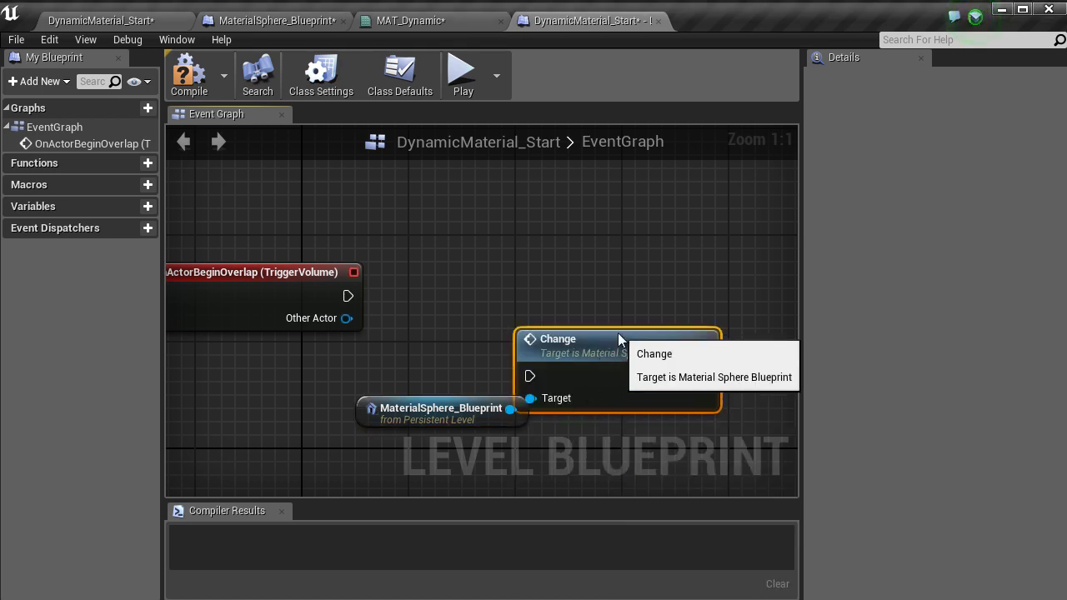
drag(617, 332, 552, 250)
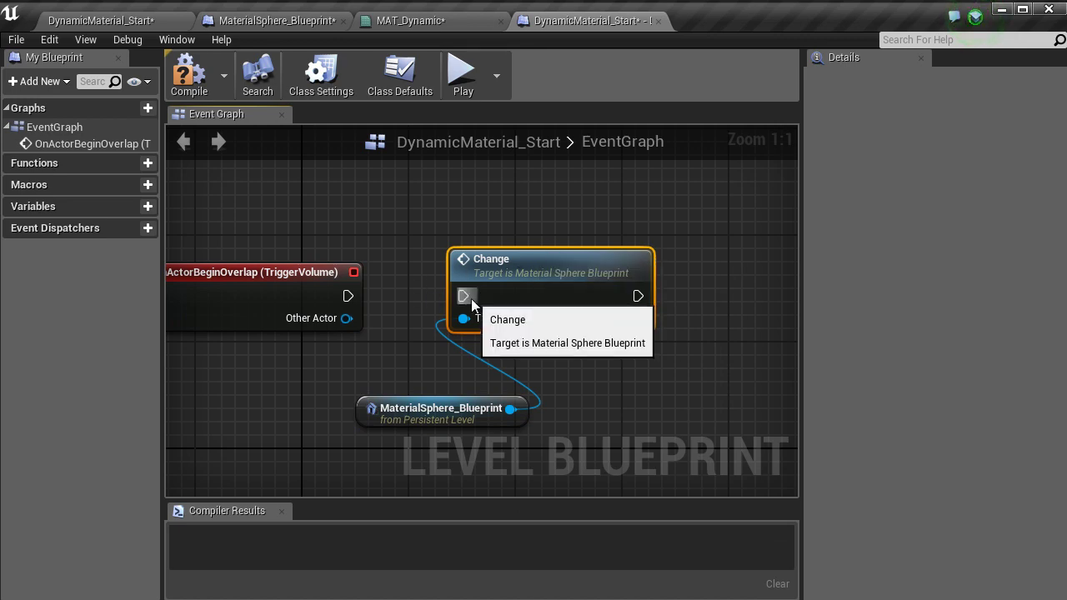
drag(465, 297, 348, 298)
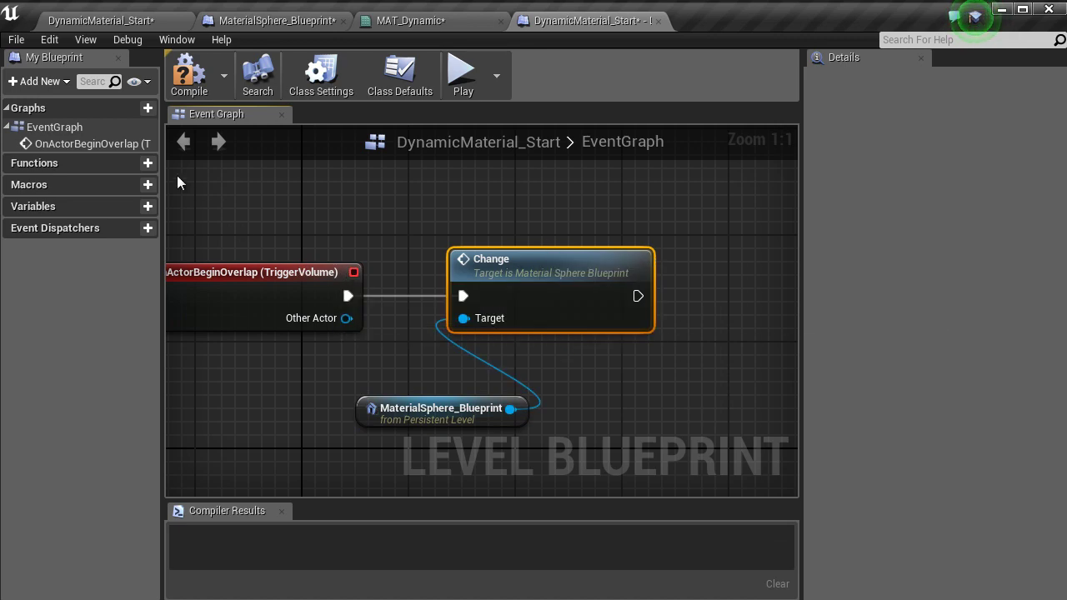
click(188, 75)
Play the DynamicMaterial_Start level from the floor near the trigger volume and walk through the volume to test the sphere's color change
click(140, 22)
scroll(629, 405, down, 3)
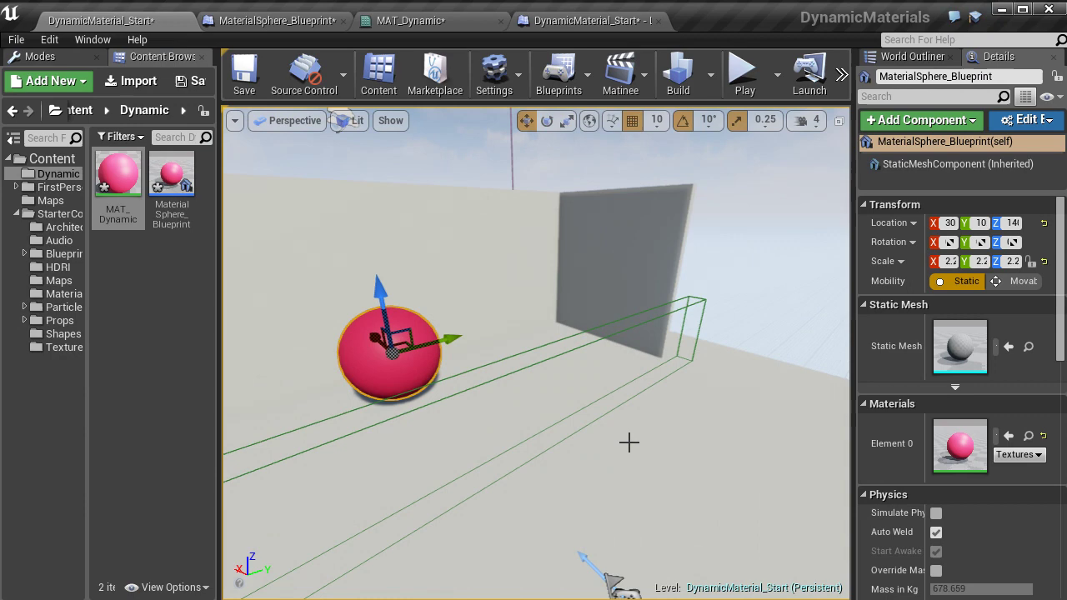
right_click(631, 459)
mouse_move(670, 450)
click(677, 417)
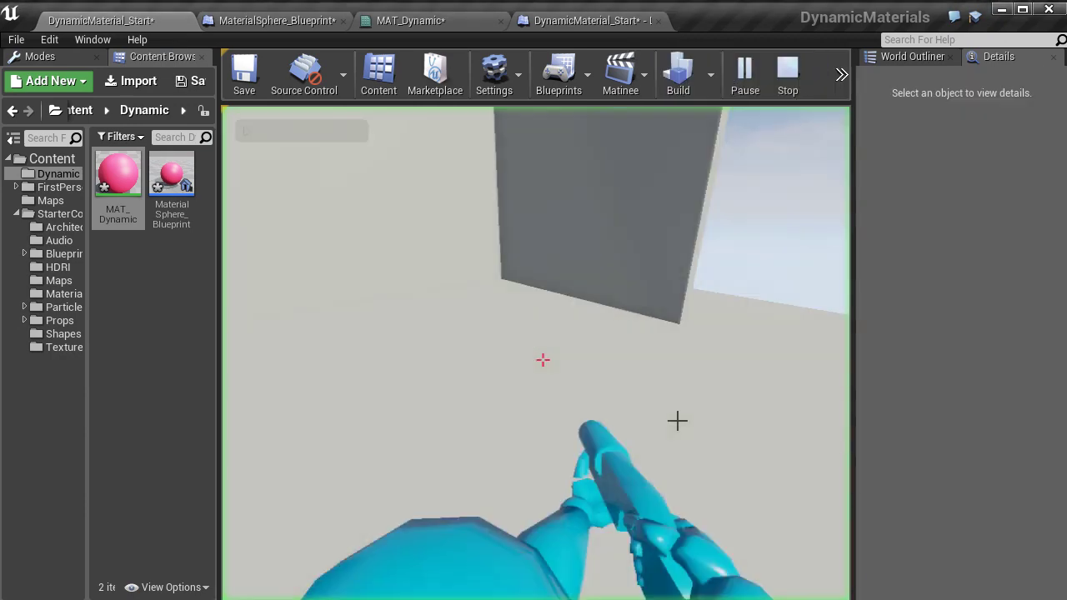
key(w)
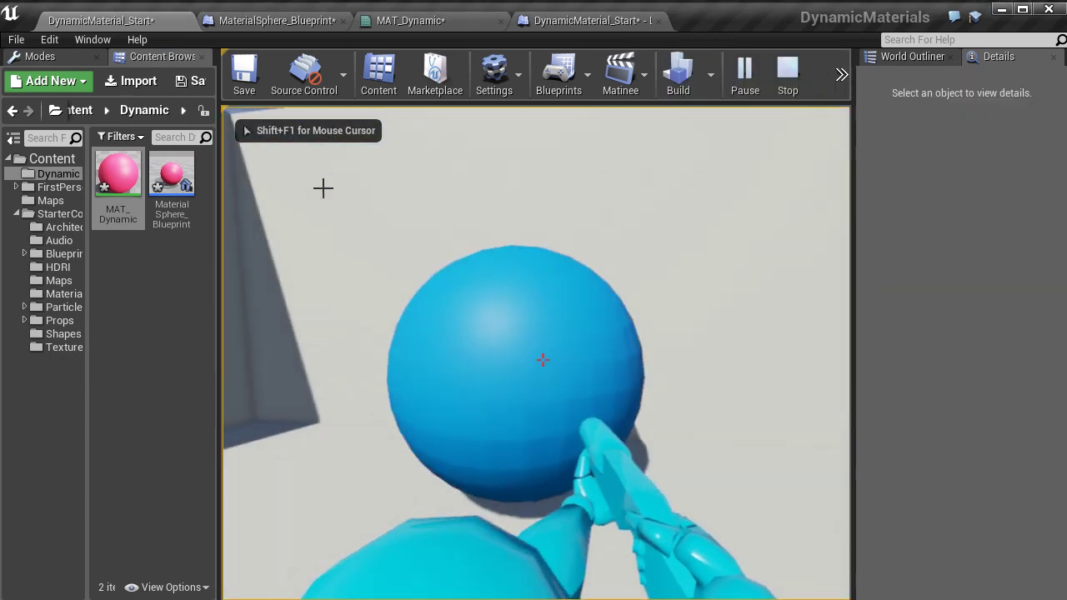
key(s)
key(w)
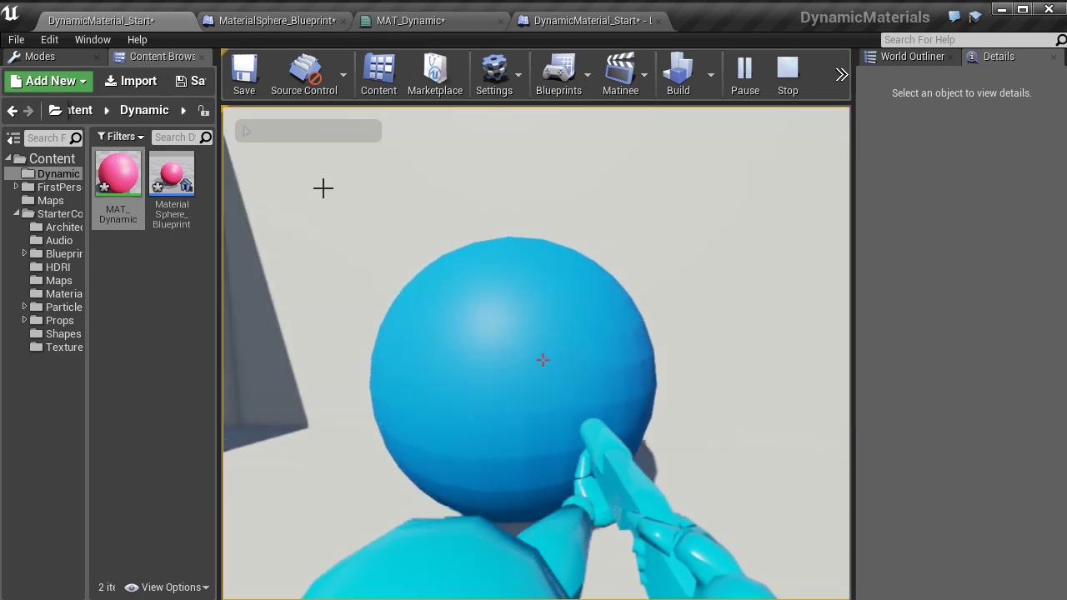
key(s)
key(Escape)
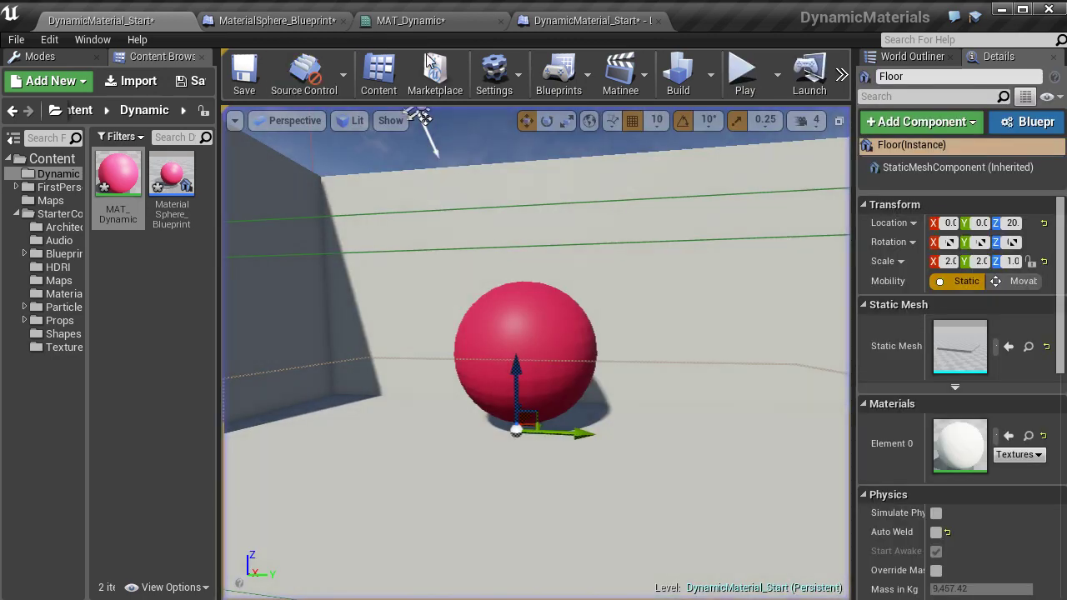
Close the MAT_Dynamic editor and return to the MaterialSphere_Blueprint event graph
click(461, 23)
middle_click(450, 22)
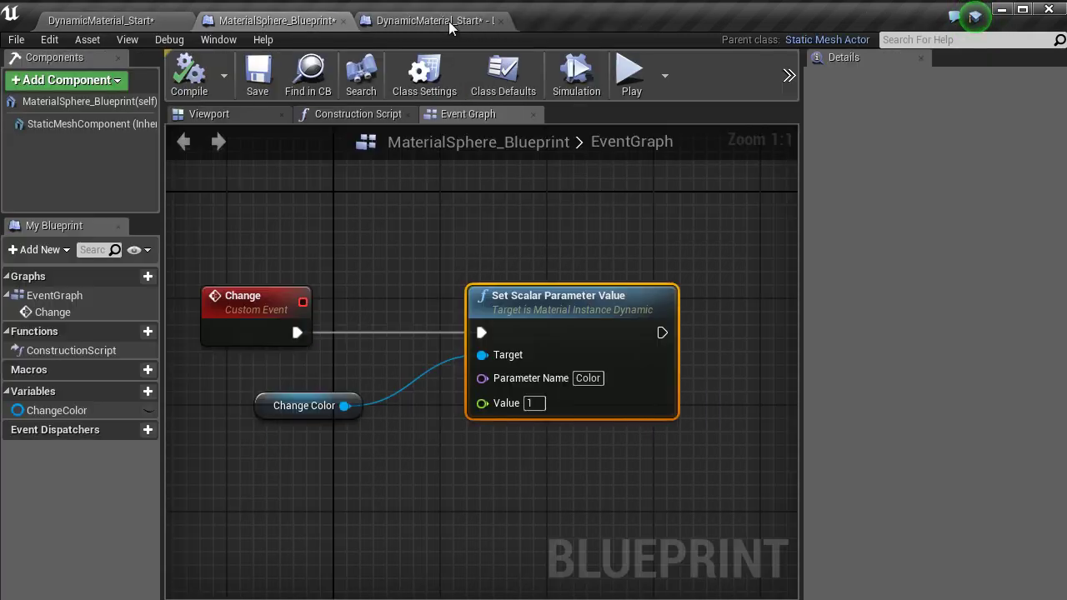
click(450, 22)
click(229, 26)
Move the Change Color and Set Scalar Parameter Value nodes away from the Change event and place a copy of both below them
right_drag(416, 254, 338, 220)
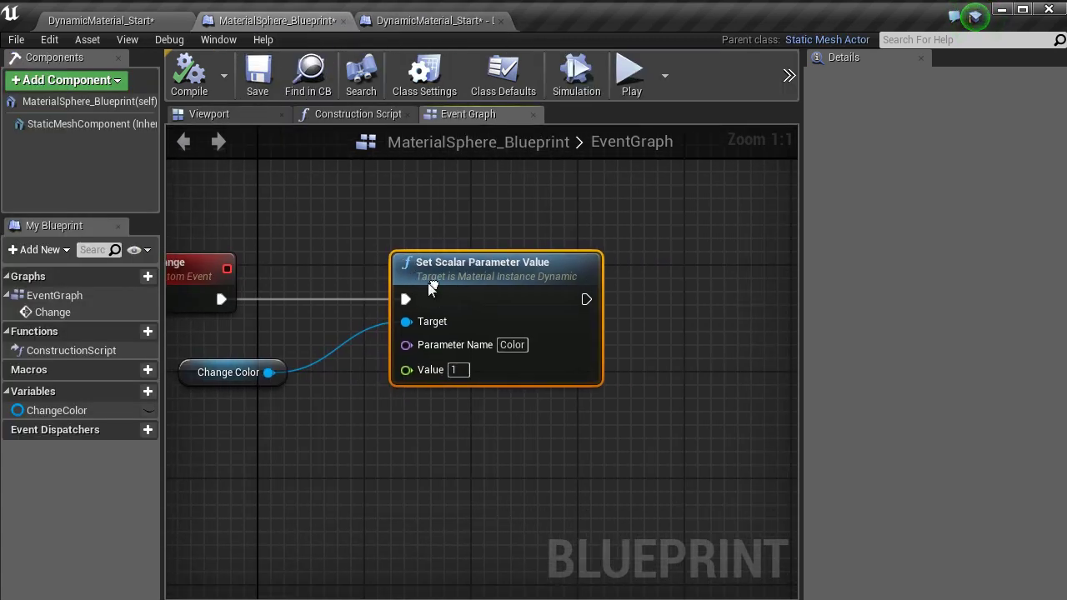
scroll(605, 493, down, 2)
drag(558, 477, 321, 316)
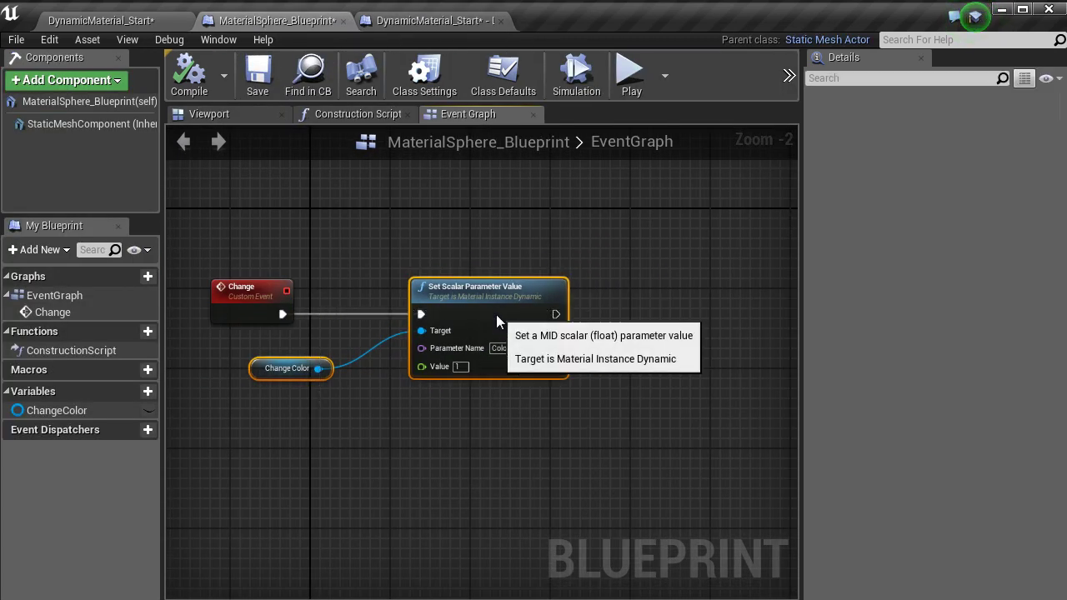
drag(496, 314, 627, 198)
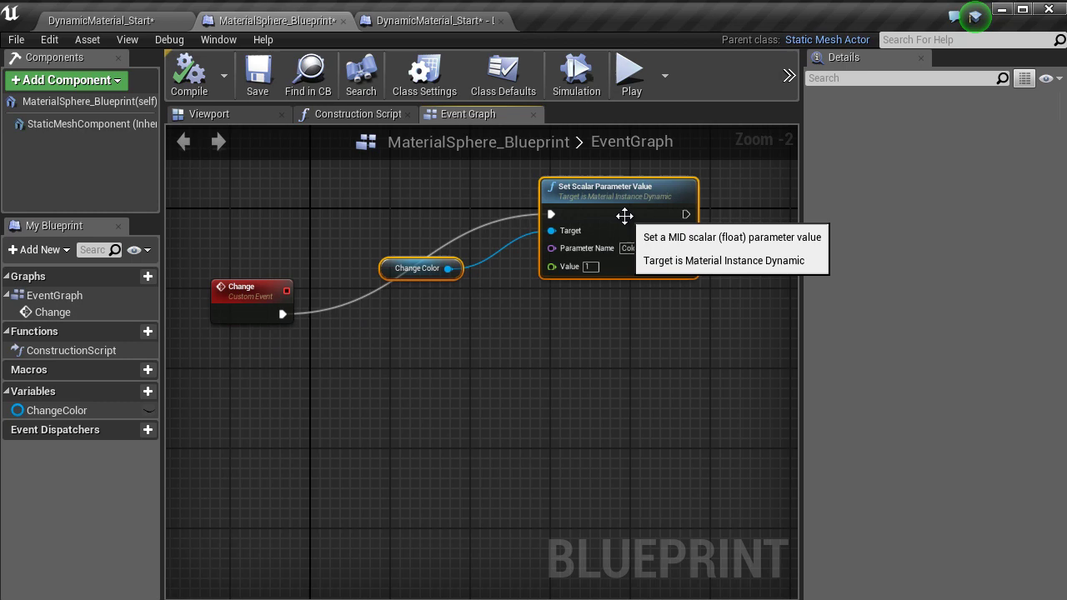
key(ctrl+c)
key(ctrl+v)
drag(761, 192, 464, 351)
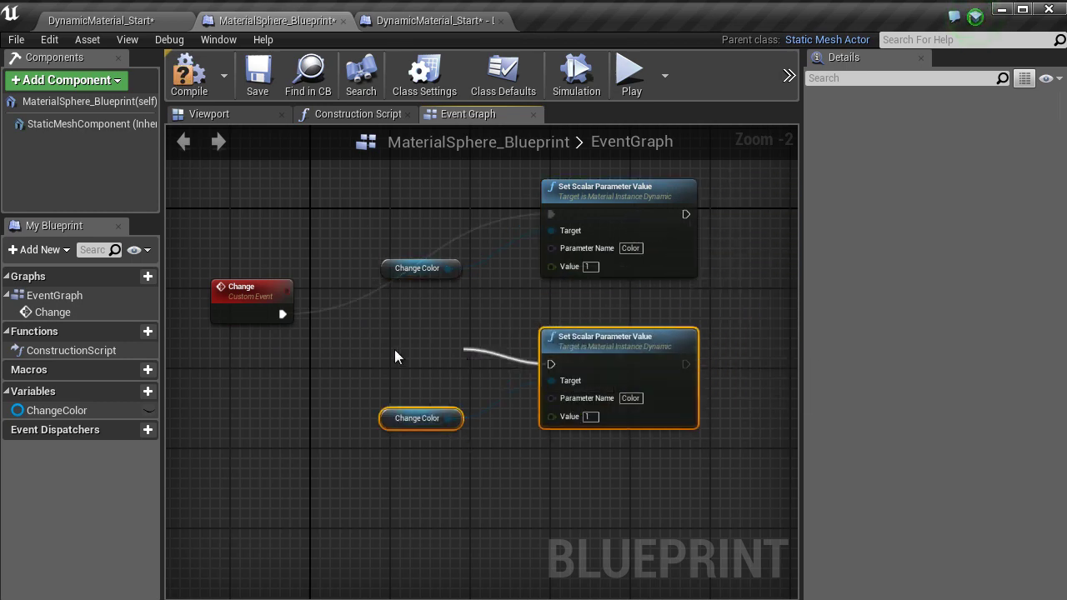
Insert a FlipFlop node after the Change event, with output A driving the first Set Scalar Parameter Value node
drag(257, 309, 280, 296)
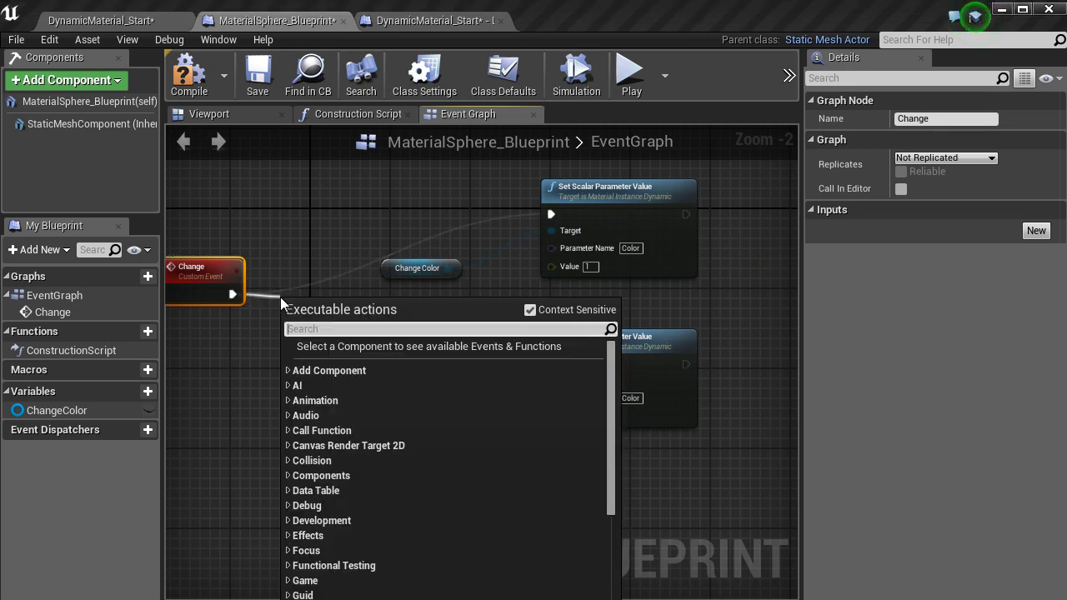
text(flip)
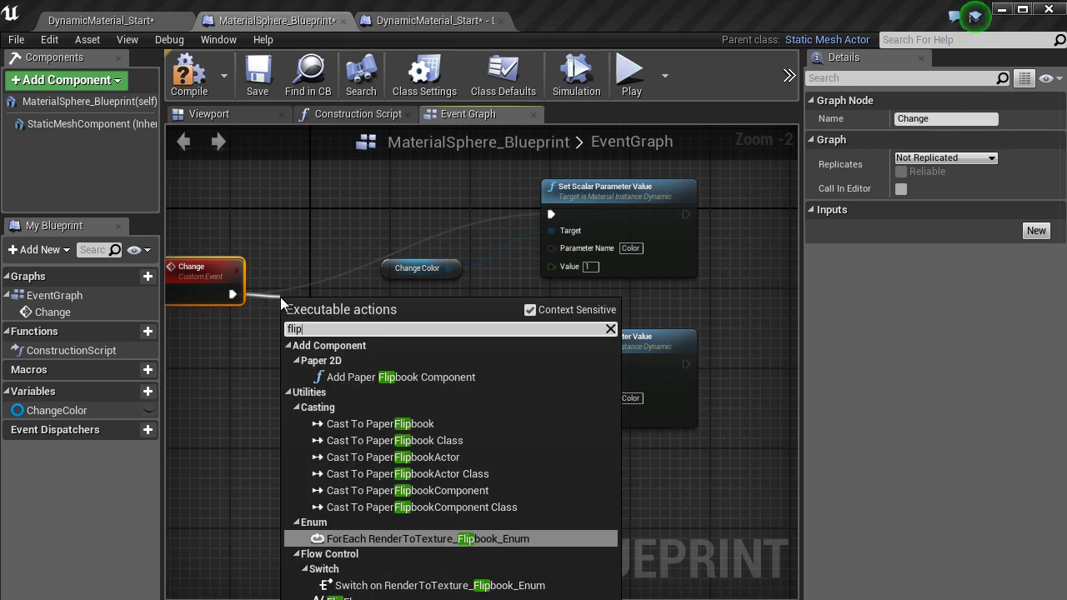
click(342, 598)
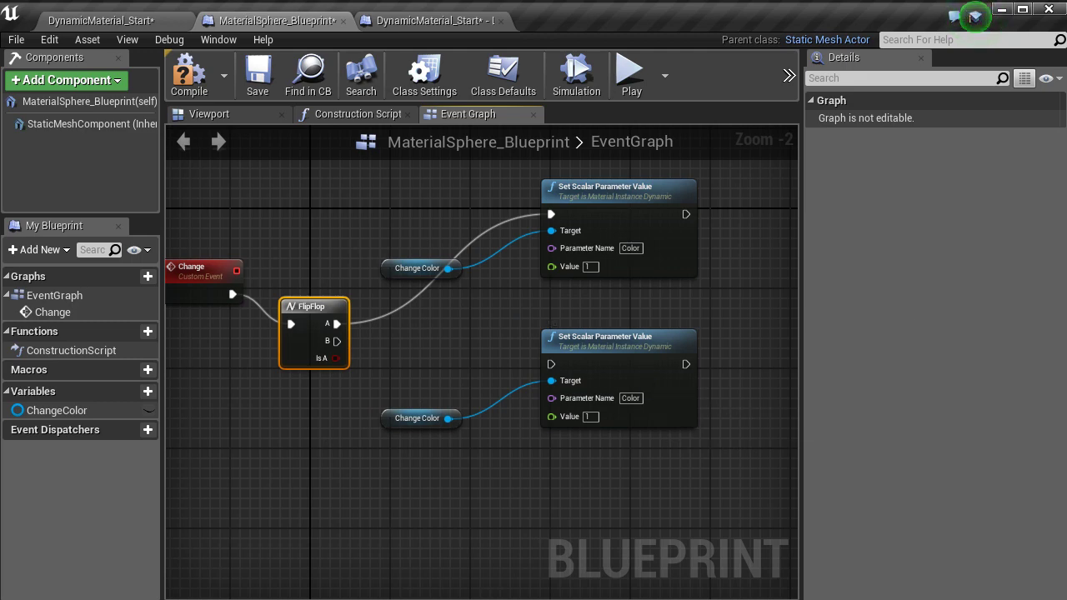
Connect FlipFlop output B to the second Set Scalar Parameter Value node, set that node's Value to 0, and compile the blueprint
drag(337, 341, 552, 365)
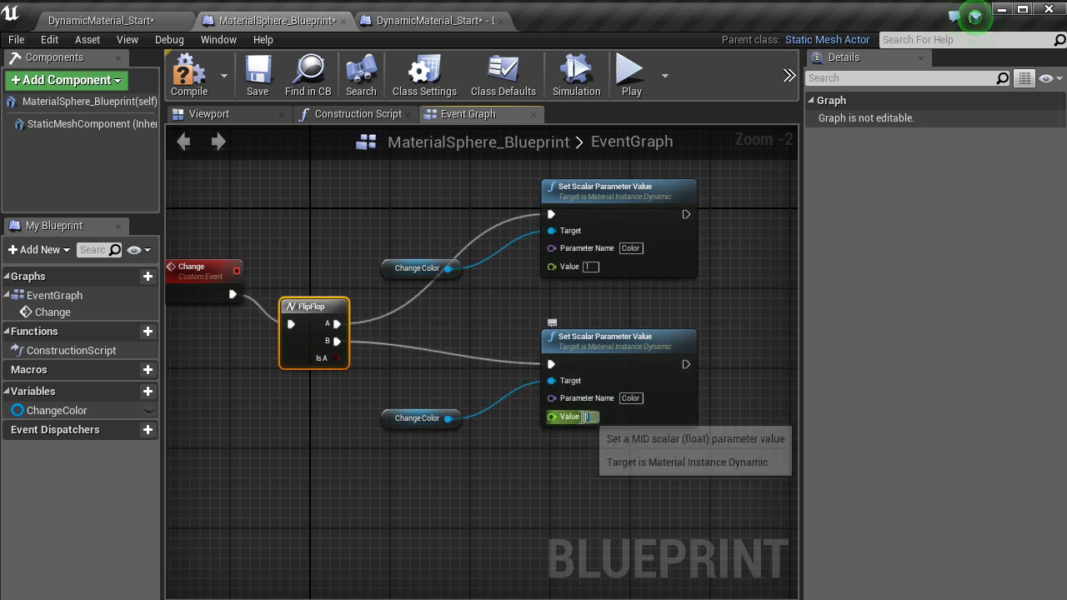
text(1)
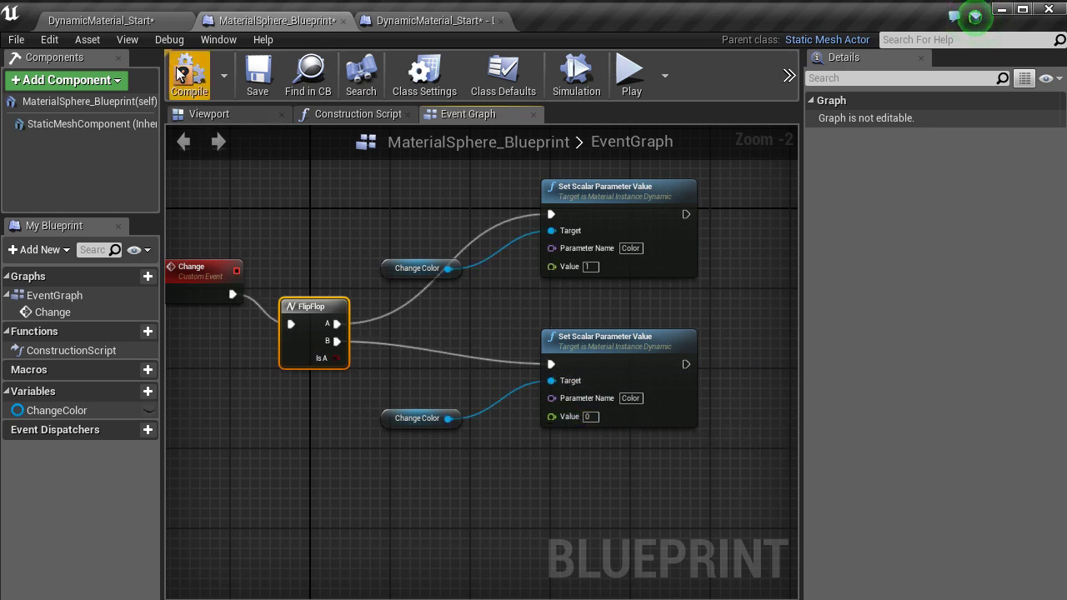
click(180, 73)
Play DynamicMaterial_Start from the floor in front of the sphere and cross the trigger volume repeatedly to test toggling between both colors
click(142, 20)
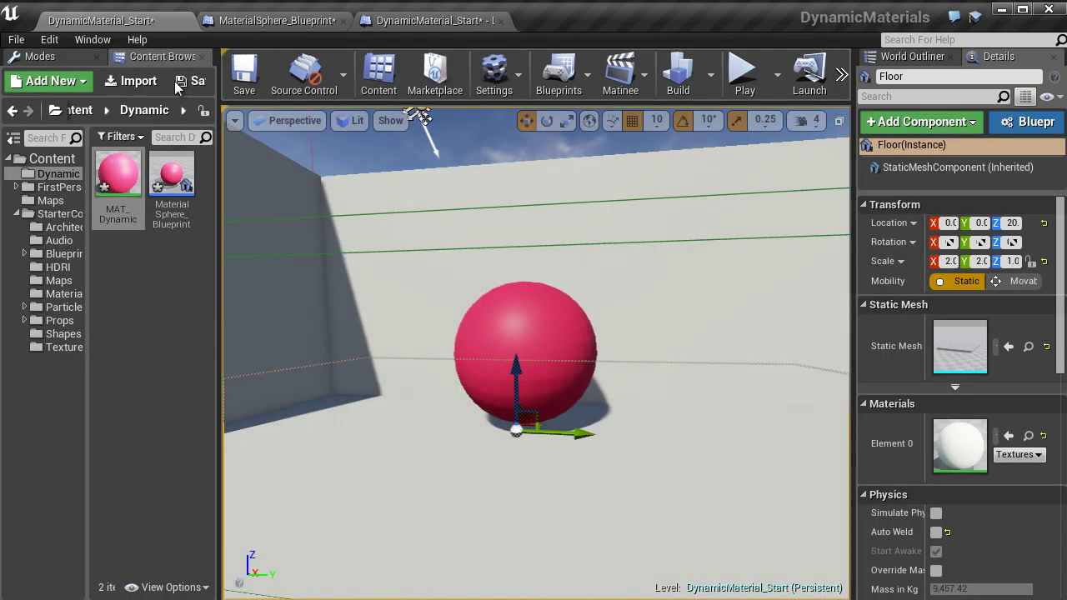
right_drag(500, 499, 516, 522)
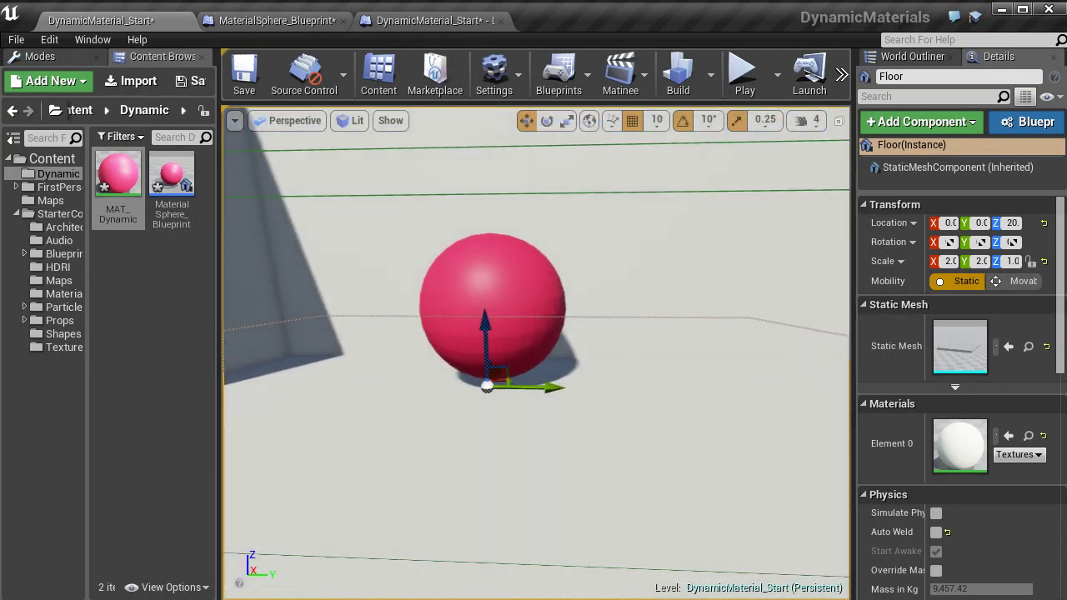
scroll(764, 455, down, 6)
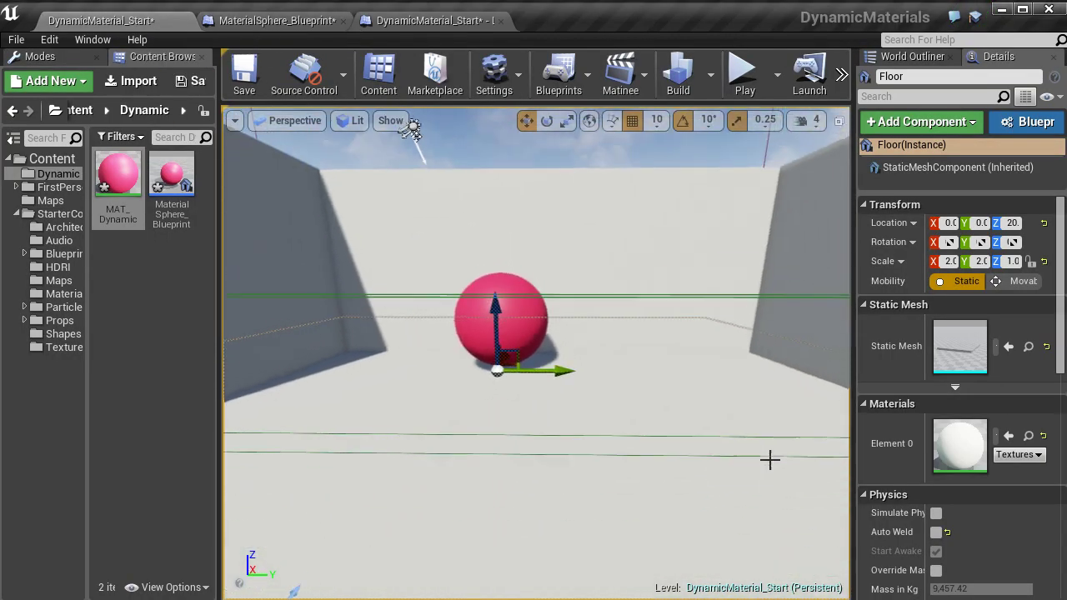
right_click(561, 571)
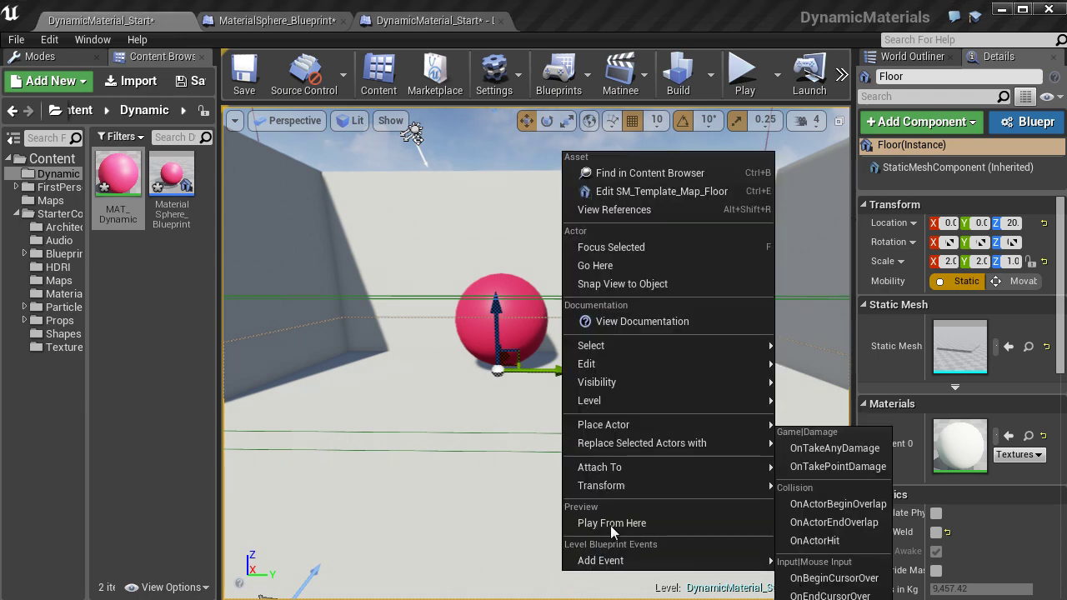
click(611, 523)
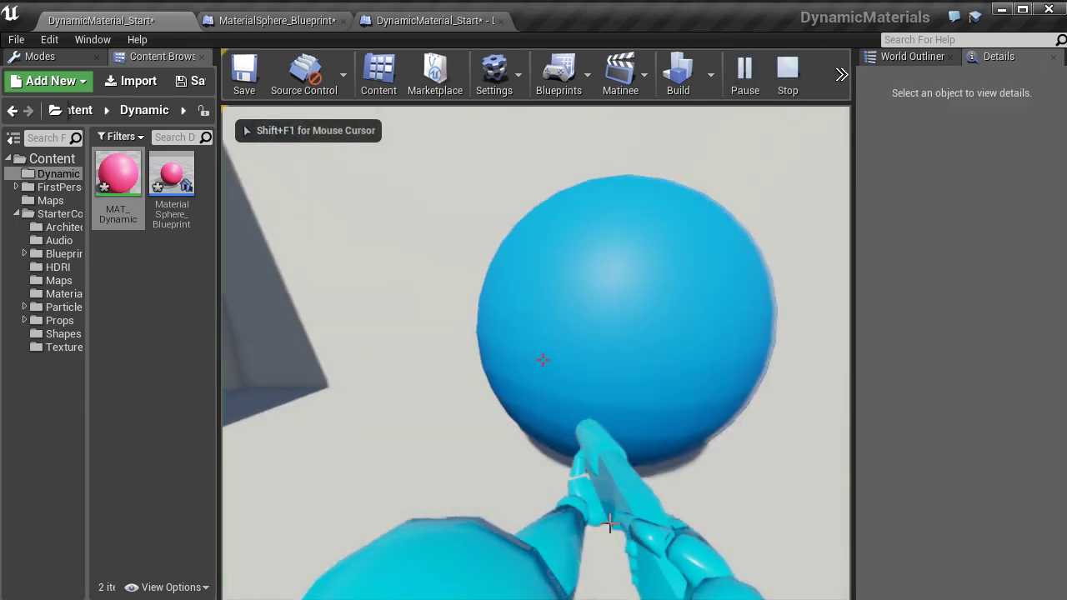
key(s)
key(w)
key(s)
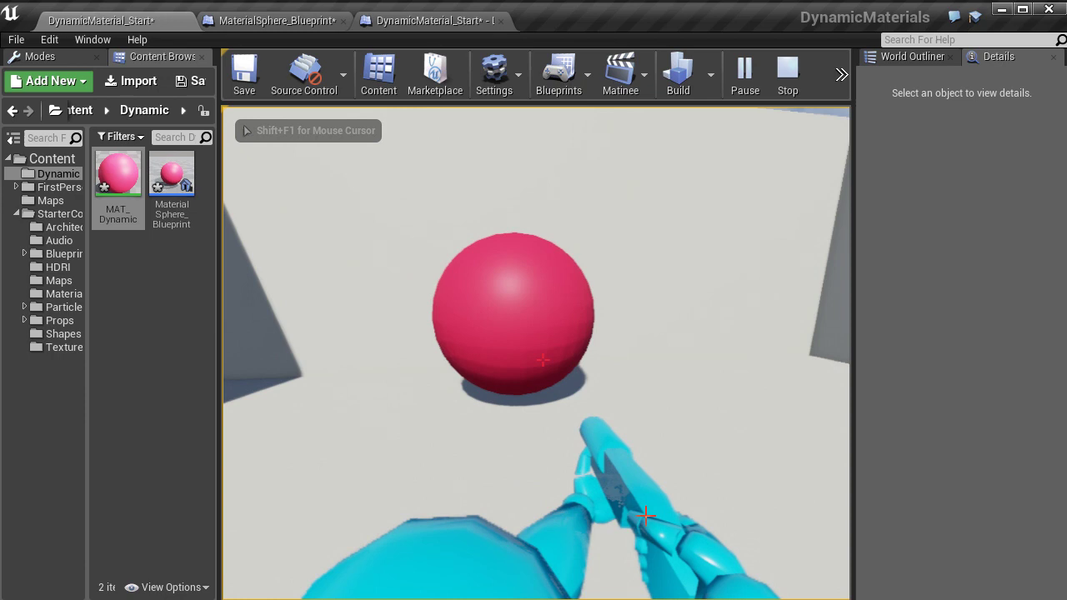
key(s)
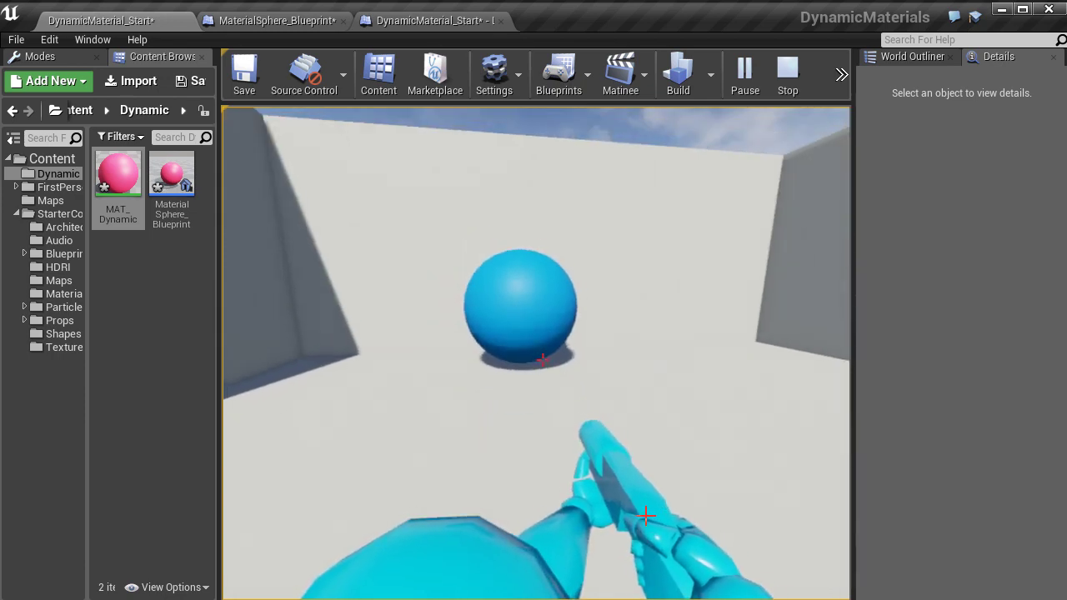
key(w)
key(s)
key(w)
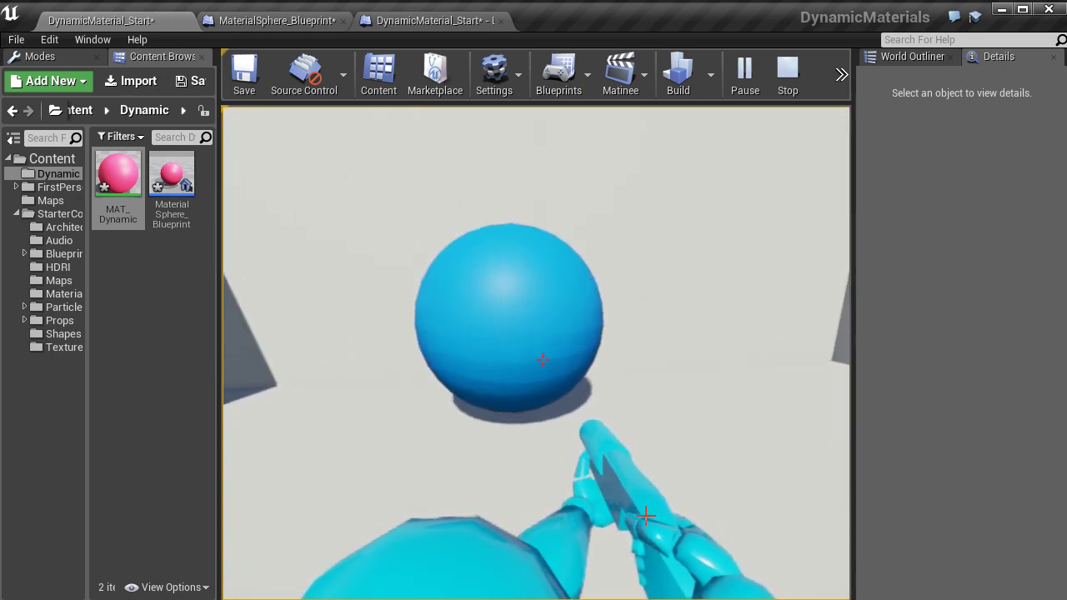
key(s)
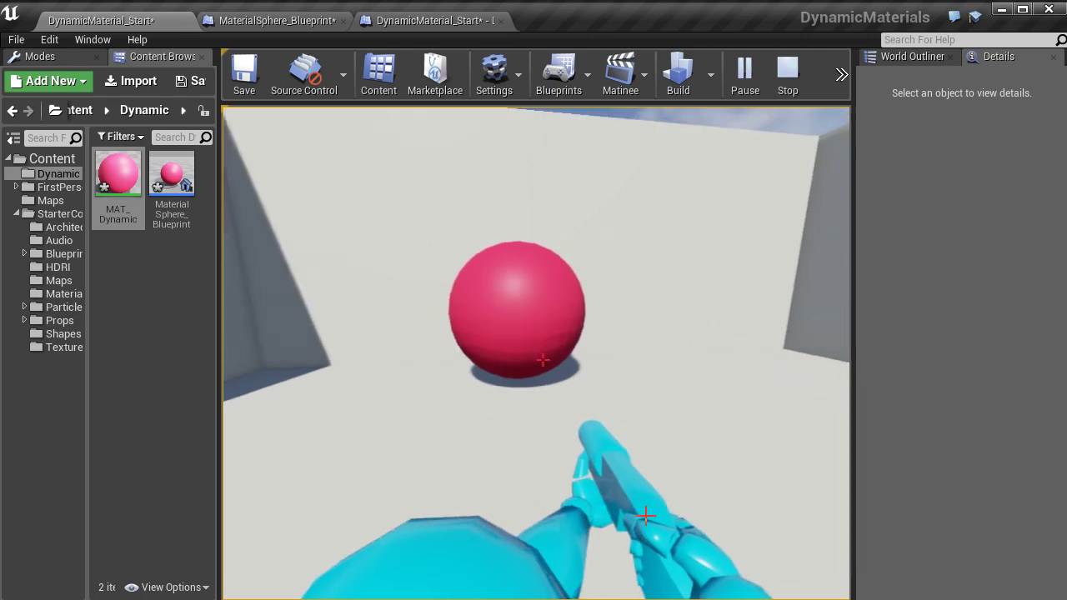
key(Escape)
Return to the MaterialSphere_Blueprint event graph and make room between the FlipFlop and the Set Scalar Parameter Value nodes
click(421, 22)
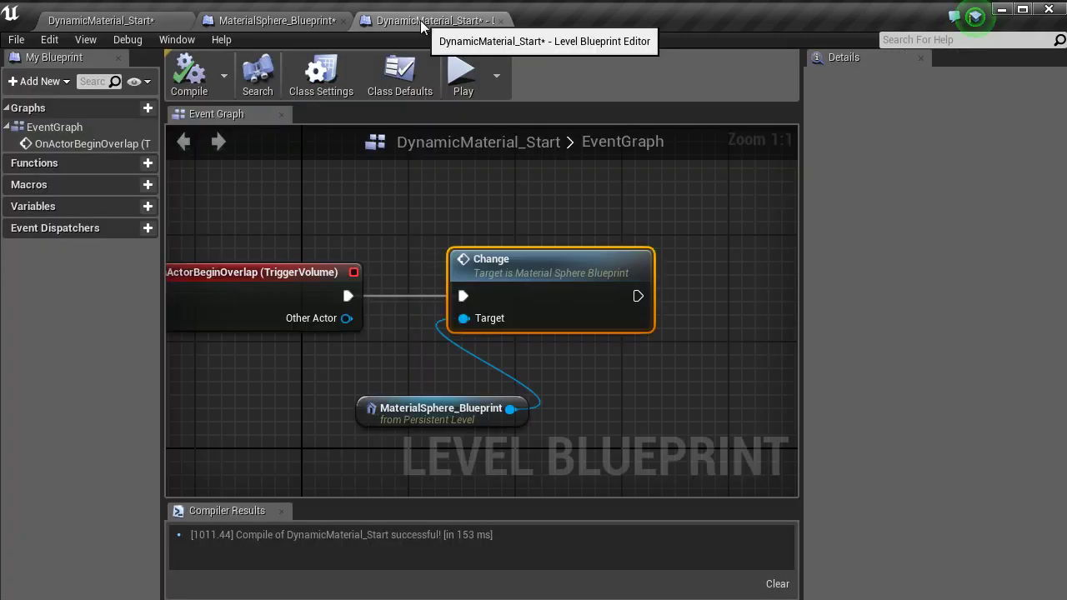
click(278, 20)
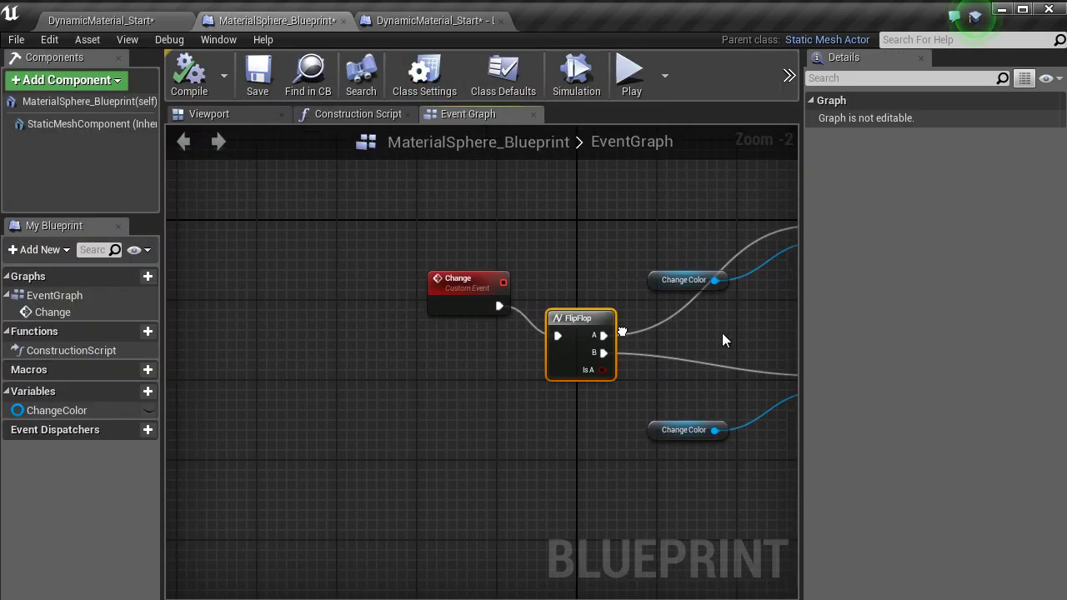
drag(591, 372, 591, 371)
Add a Timeline played by FlipFlop output A, with its Update output driving the first Set Scalar Parameter Value node, and open its editor
drag(561, 322, 500, 241)
click(500, 300)
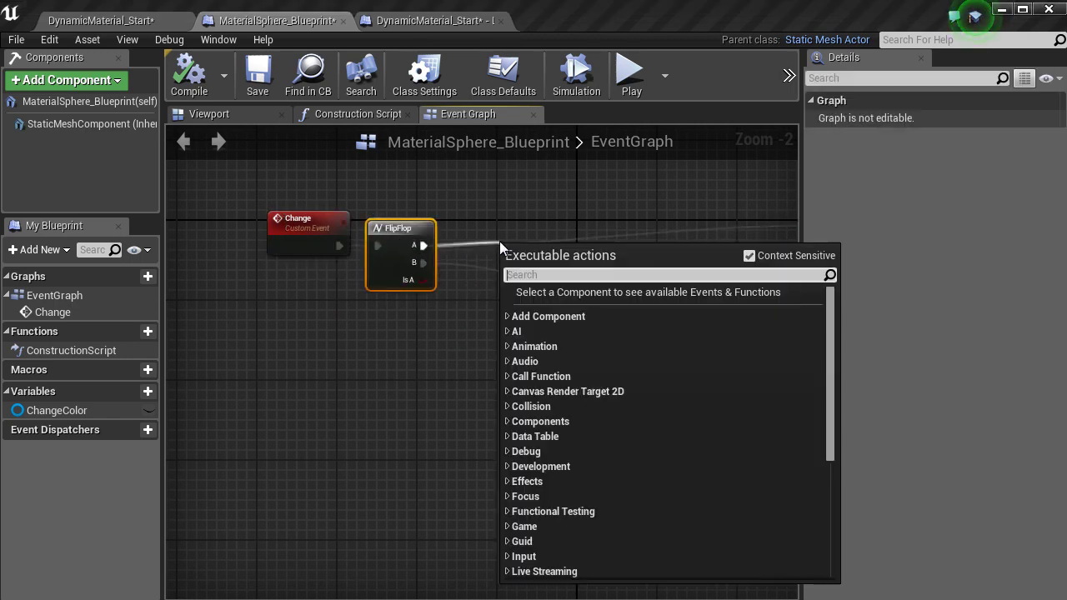
text(timeline)
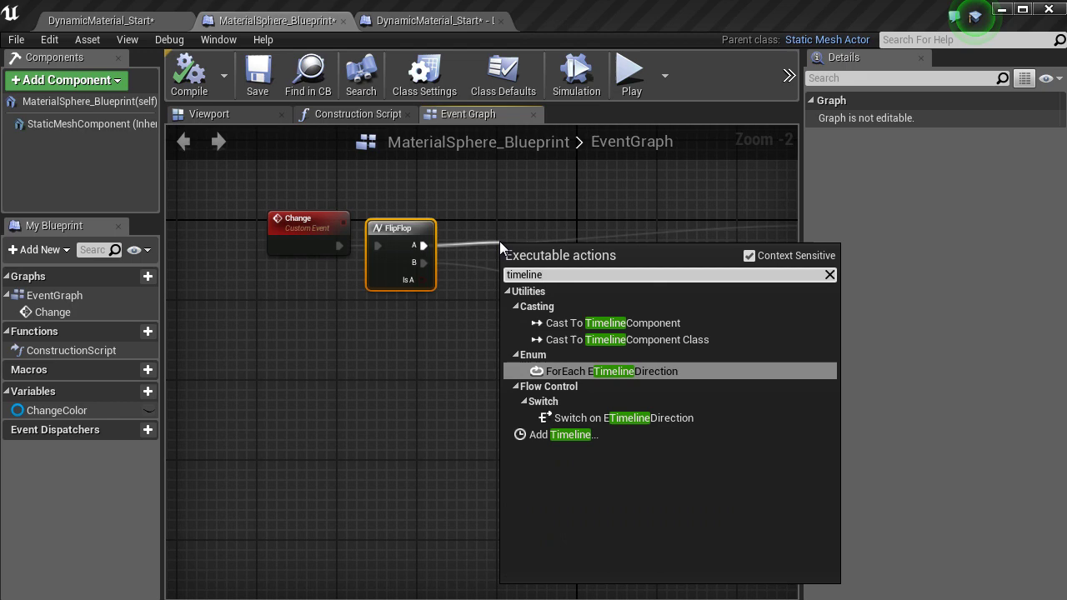
click(557, 435)
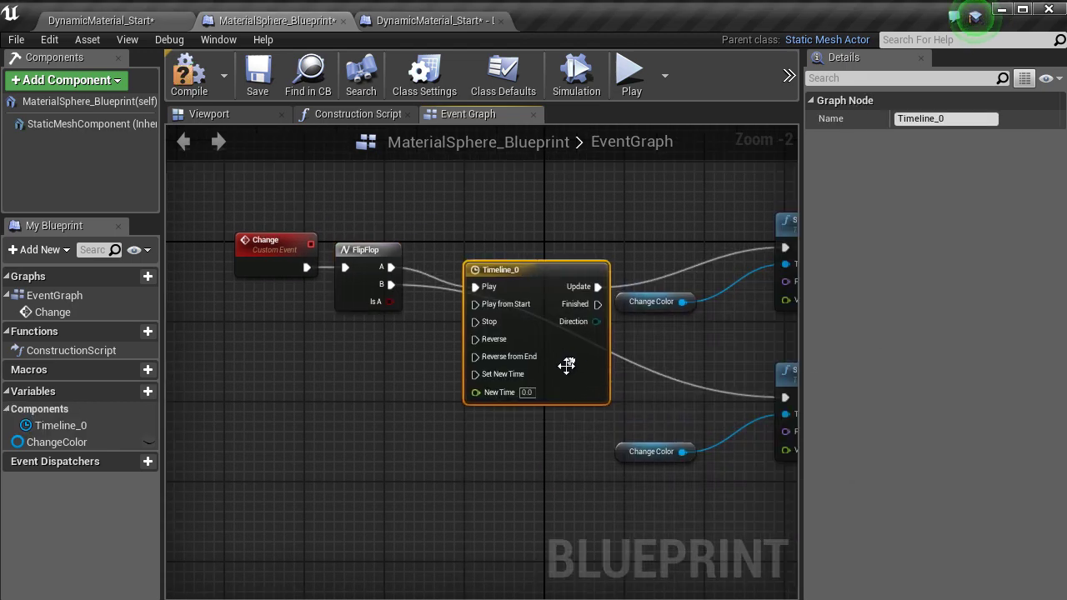
double_click(480, 350)
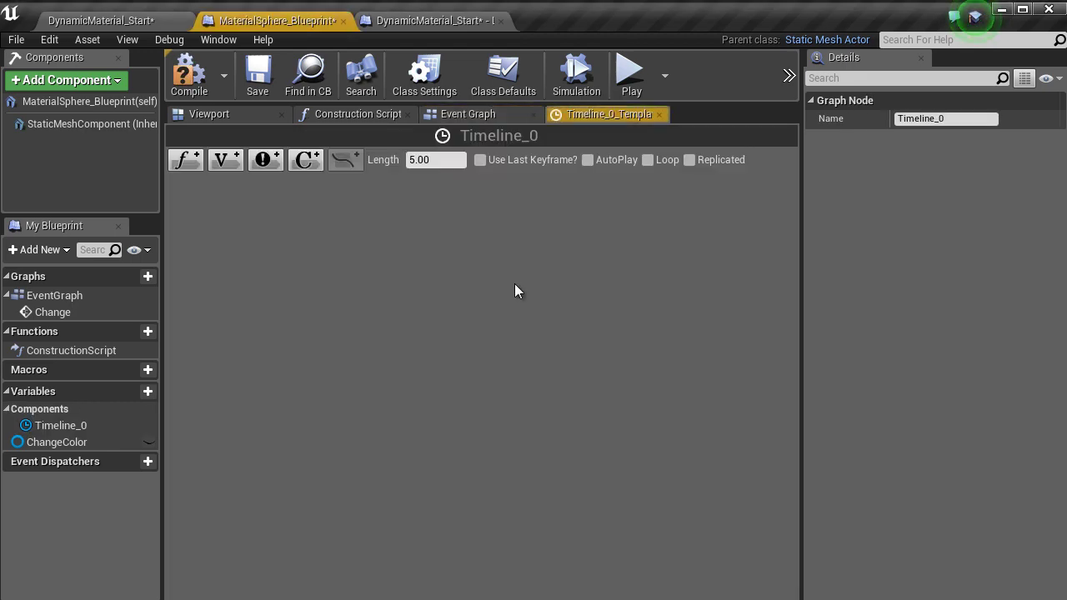
Add a float track named 0-1 to the timeline
click(185, 160)
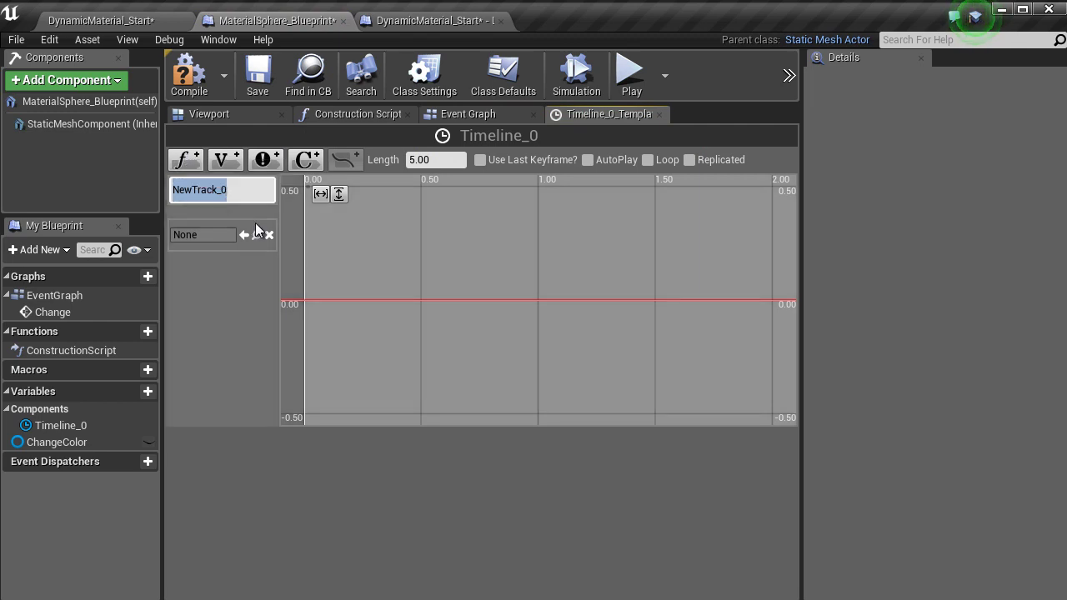
text(0-1)
key(Return)
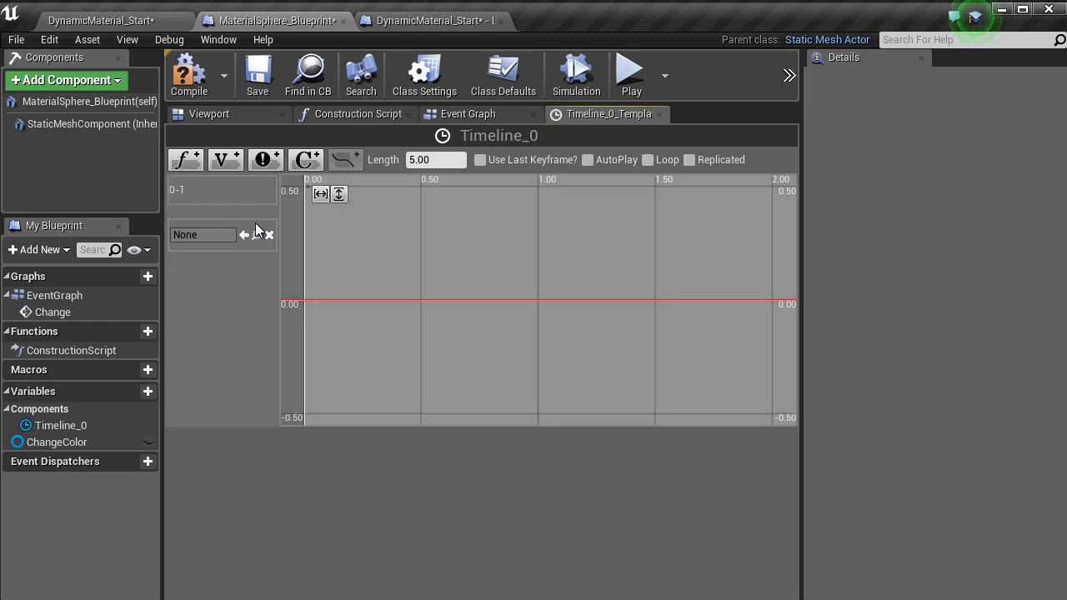
Add a first key to the 0-1 track at time 0 with value 0
right_click(427, 242)
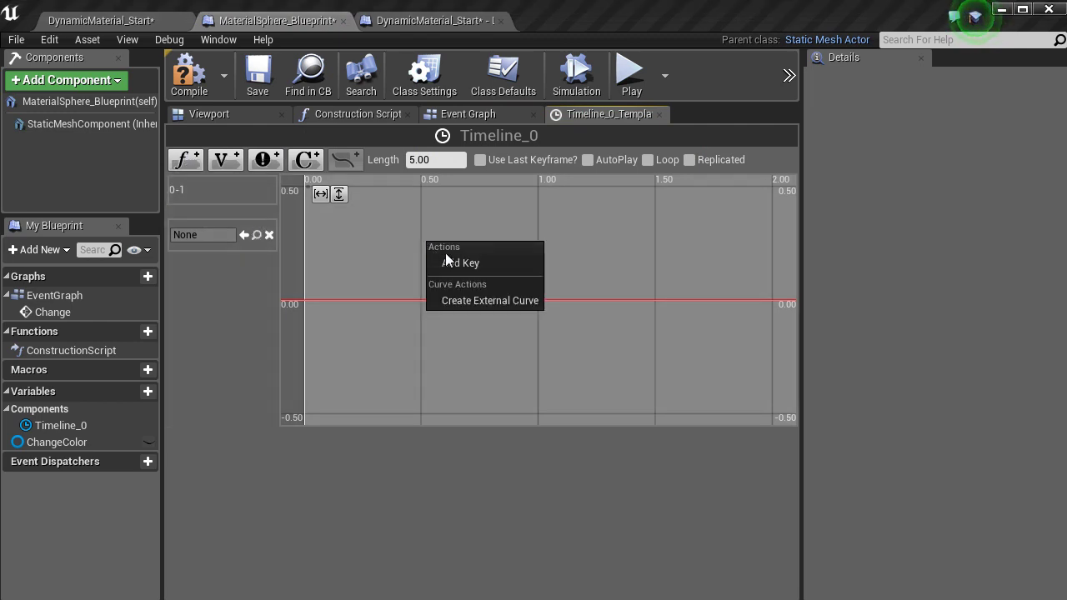
click(432, 260)
click(391, 194)
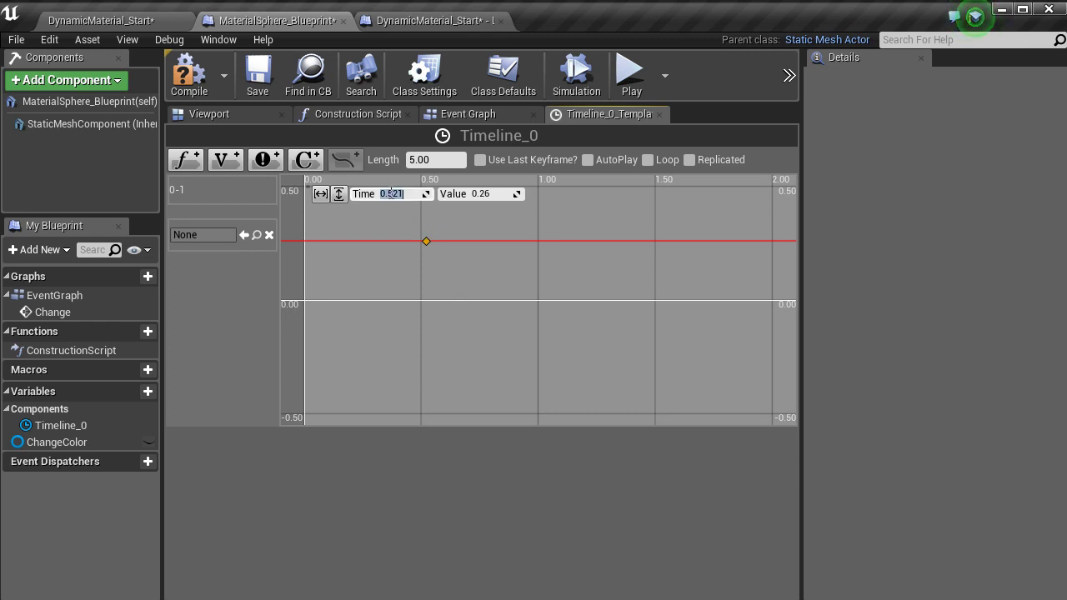
click(510, 194)
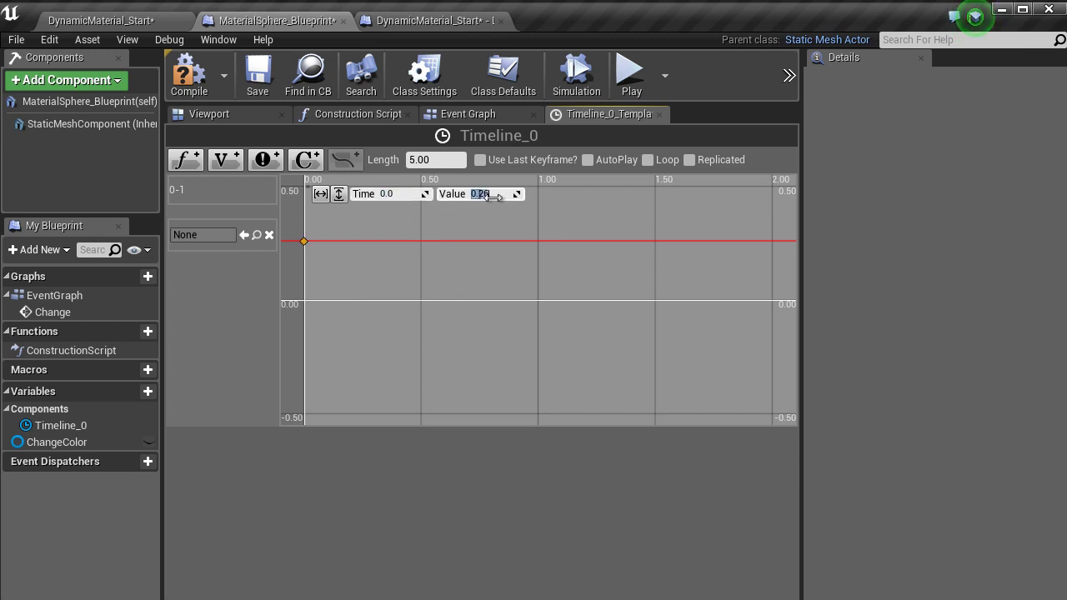
text(0)
key(Return)
Add a second key to the 0-1 track at time 1 with value 1, and set the timeline length to 1
click(455, 270)
right_click(454, 270)
click(474, 291)
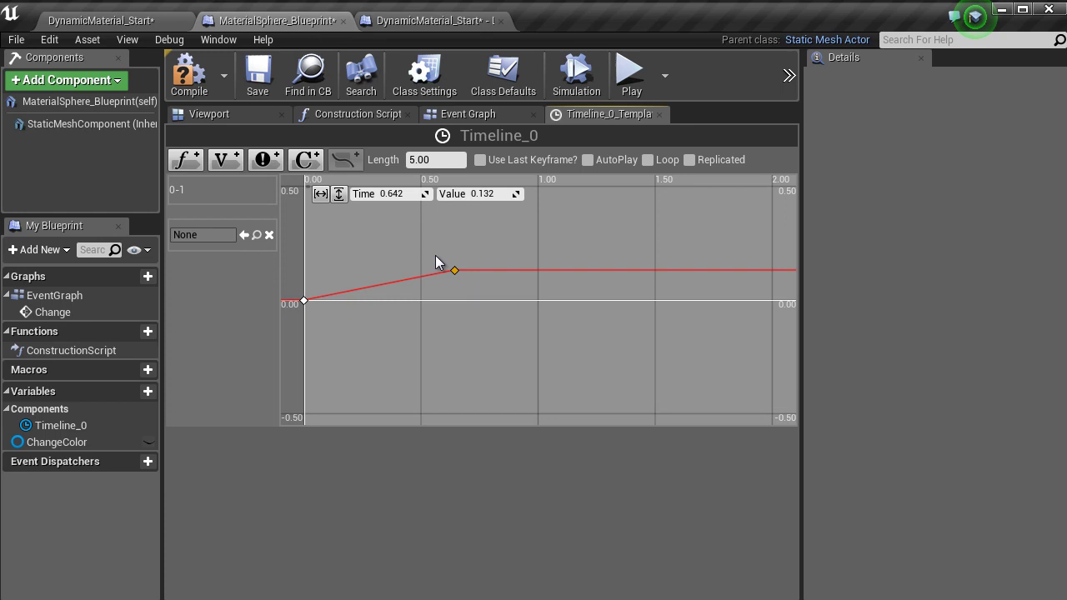
click(505, 193)
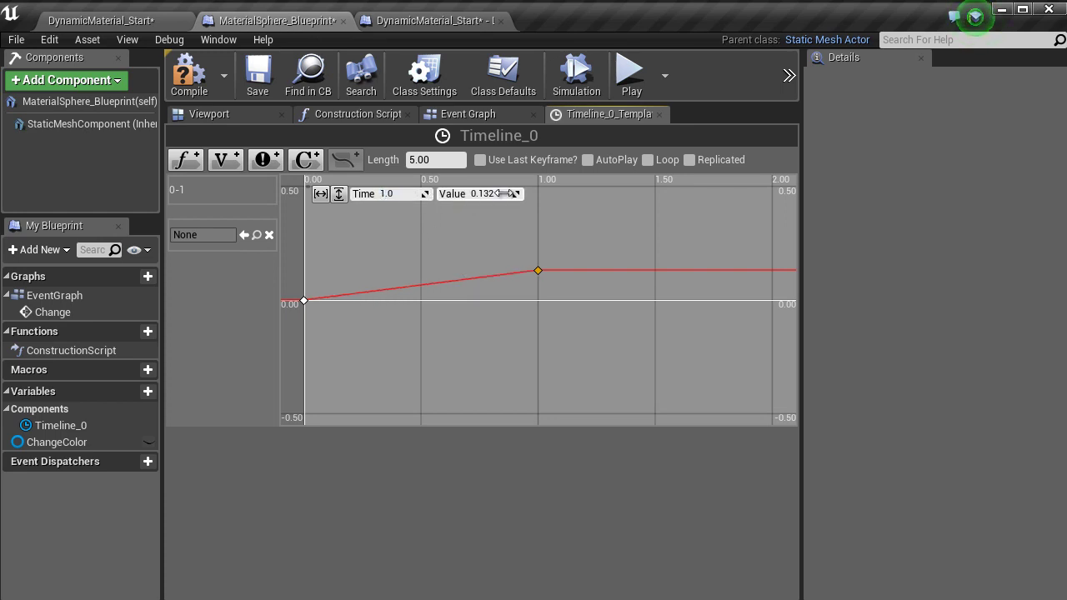
text(1)
key(Return)
text(1)
key(Return)
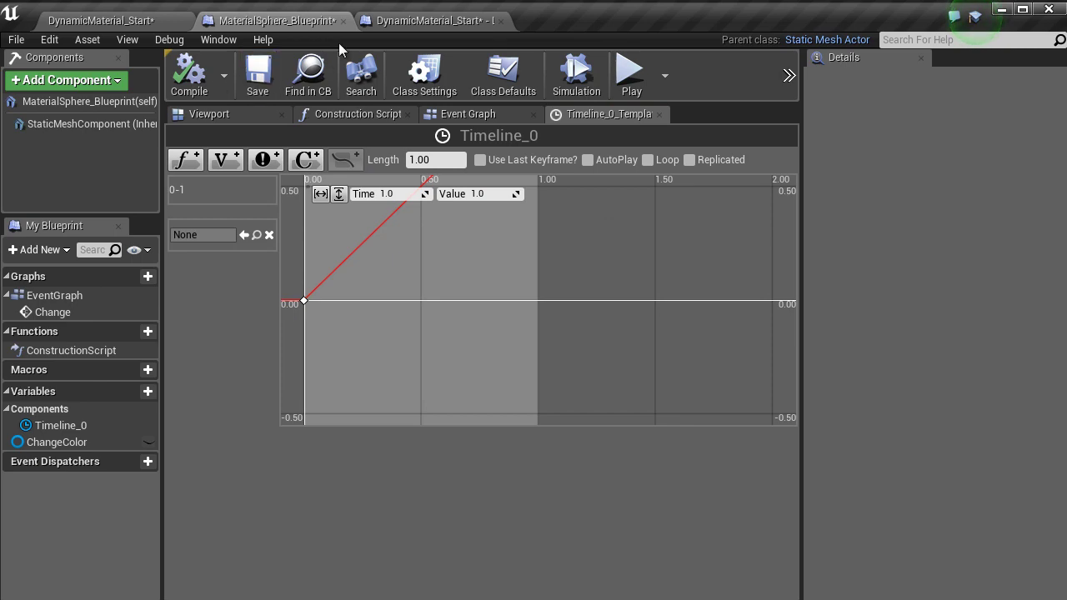
In the event graph, connect the Timeline's 0-1 output to the first Set Scalar Parameter Value node's Value input and compile the blueprint
click(440, 18)
click(277, 21)
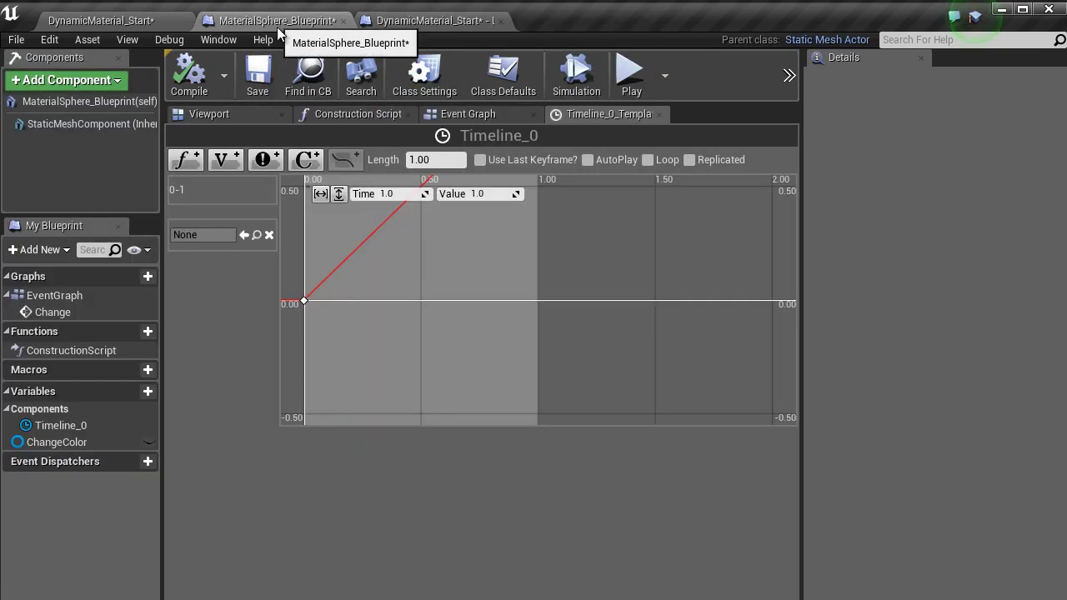
click(522, 113)
drag(532, 263, 756, 339)
right_drag(765, 358, 672, 365)
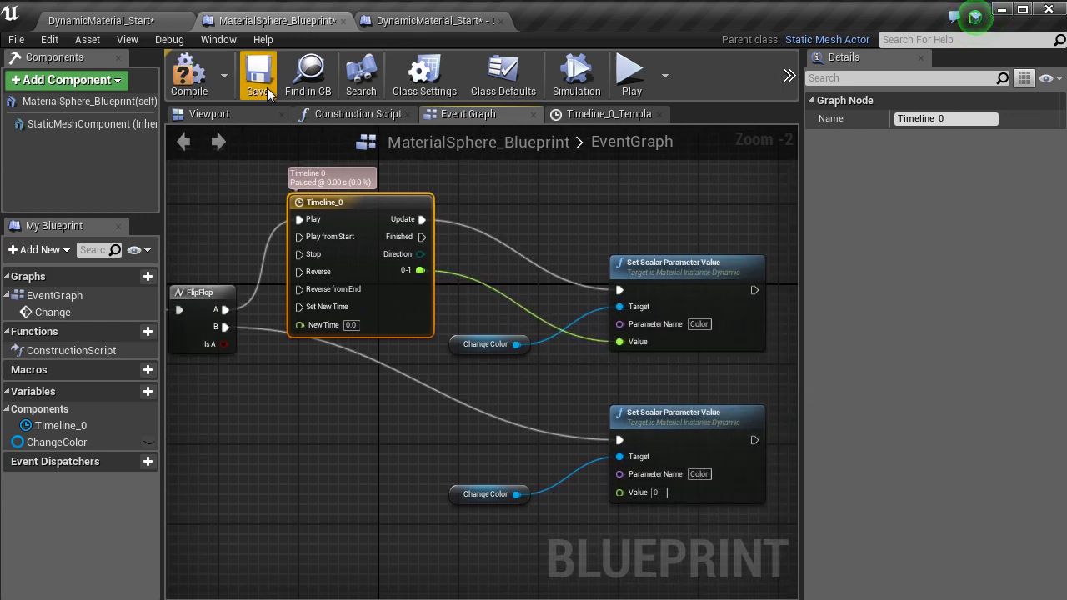
click(189, 76)
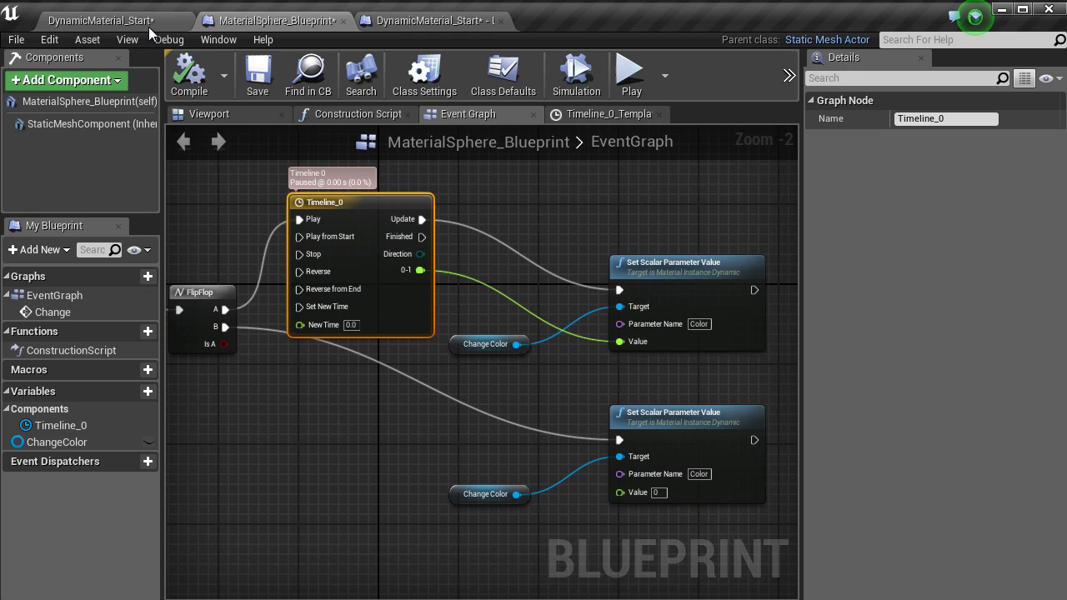
Play DynamicMaterial_Start from the floor in front of the sphere and cross the trigger volume to test the gradual color transition
click(150, 21)
scroll(680, 428, down, 5)
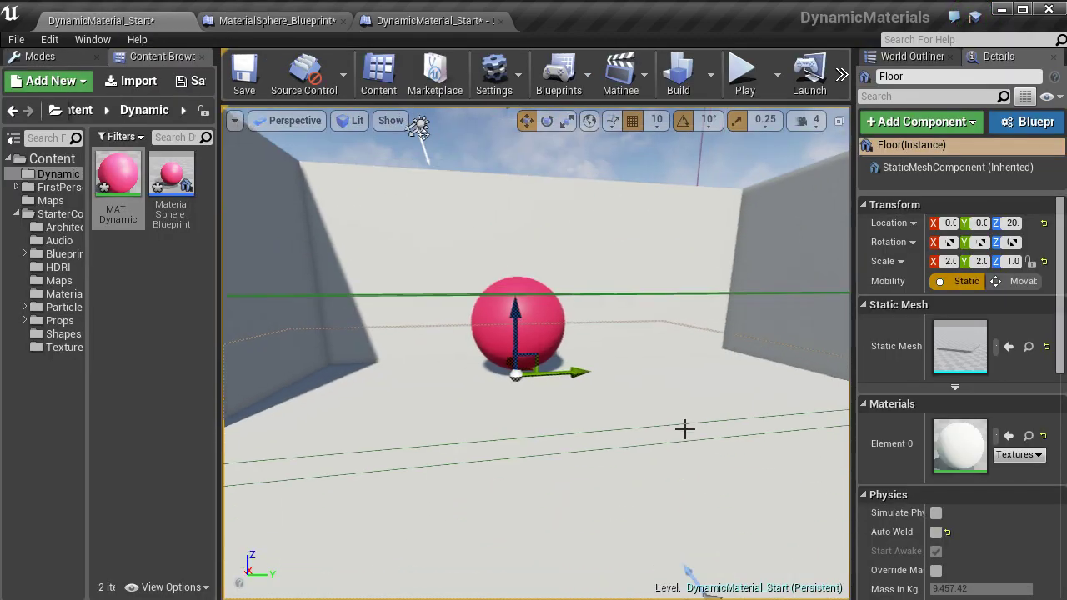
right_click(758, 581)
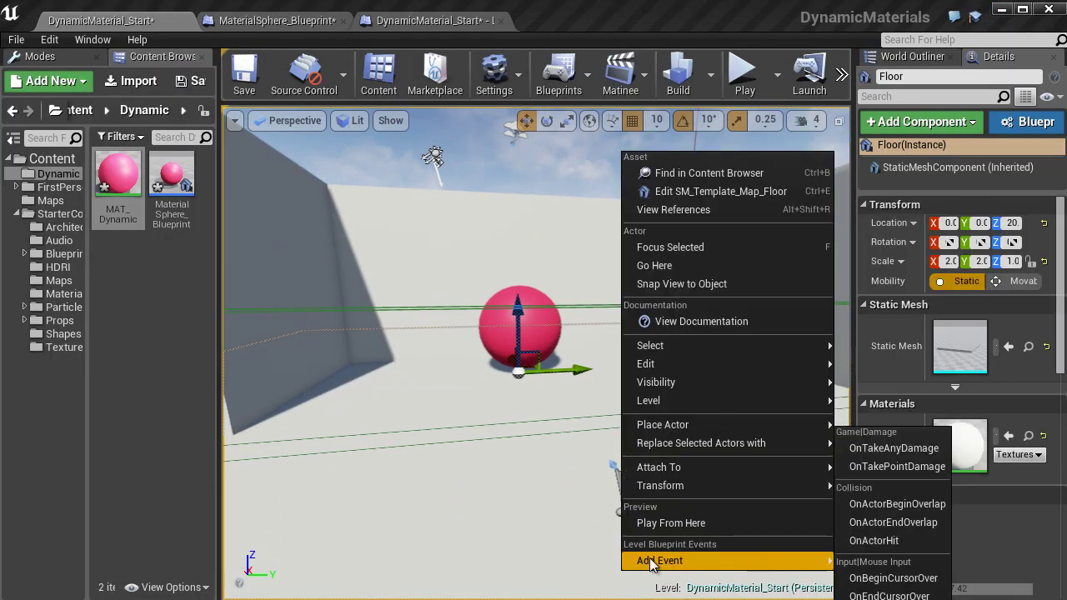
click(659, 527)
key(w)
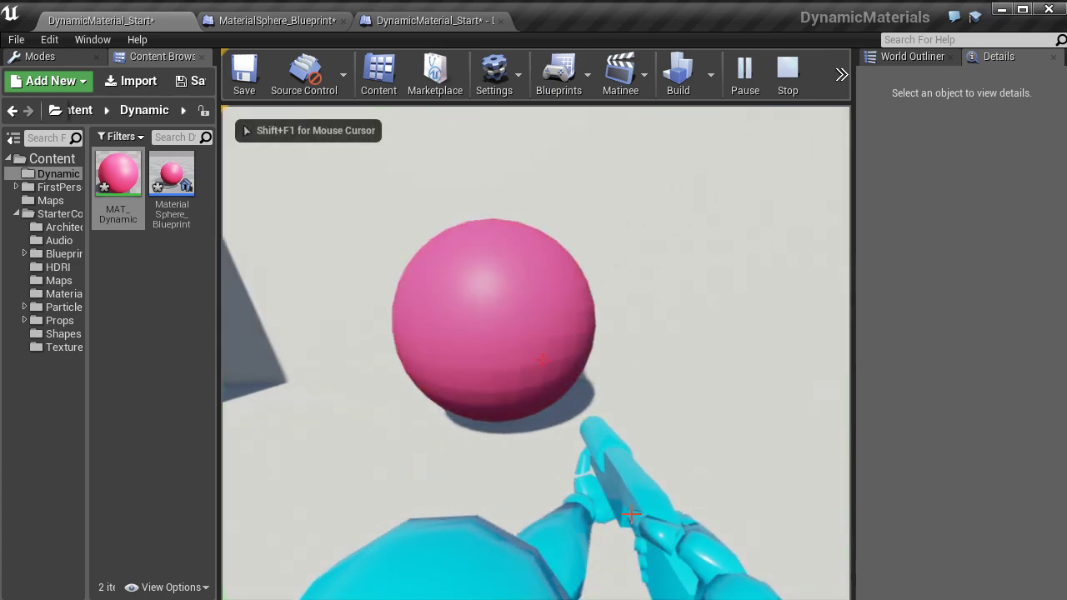
key(s)
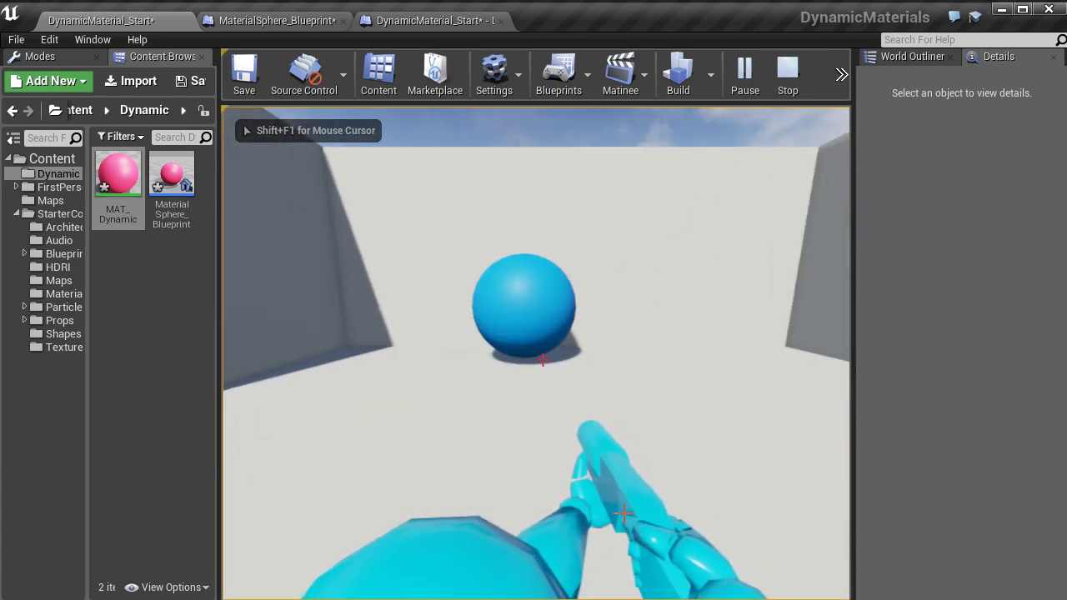
key(Escape)
Back in the MaterialSphere_Blueprint event graph, move FlipFlop output A's connection from the Timeline's Play input to Play from Start
click(430, 20)
click(252, 22)
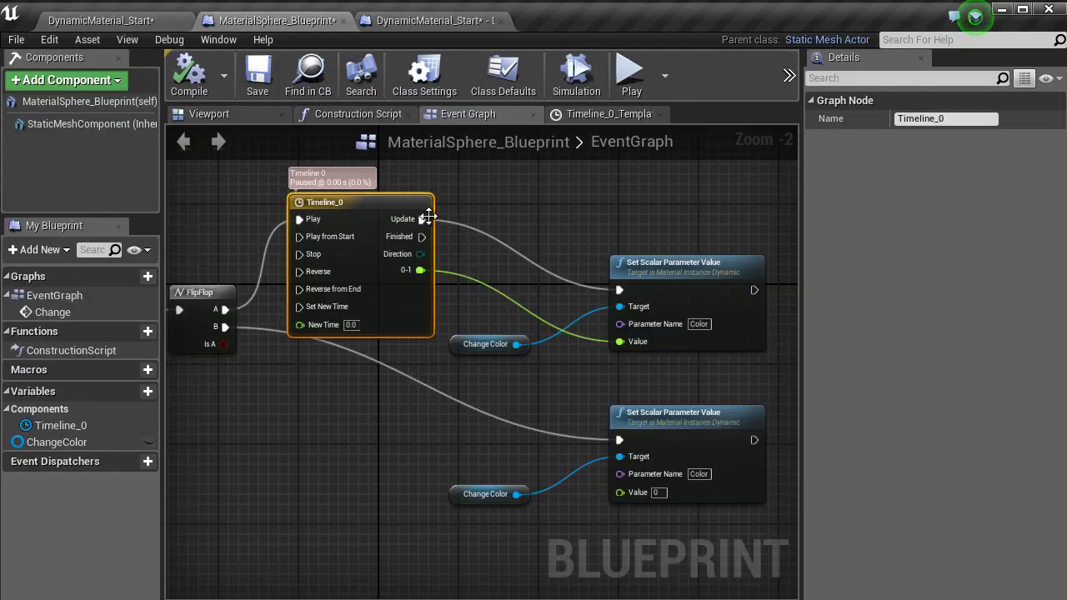
drag(225, 310, 312, 308)
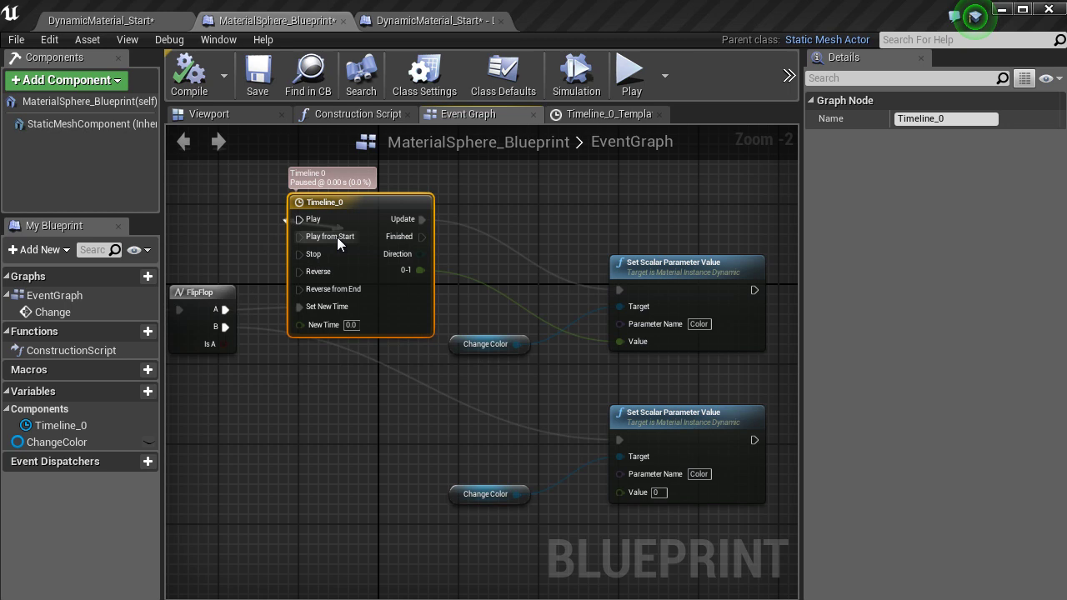
drag(336, 237, 225, 309)
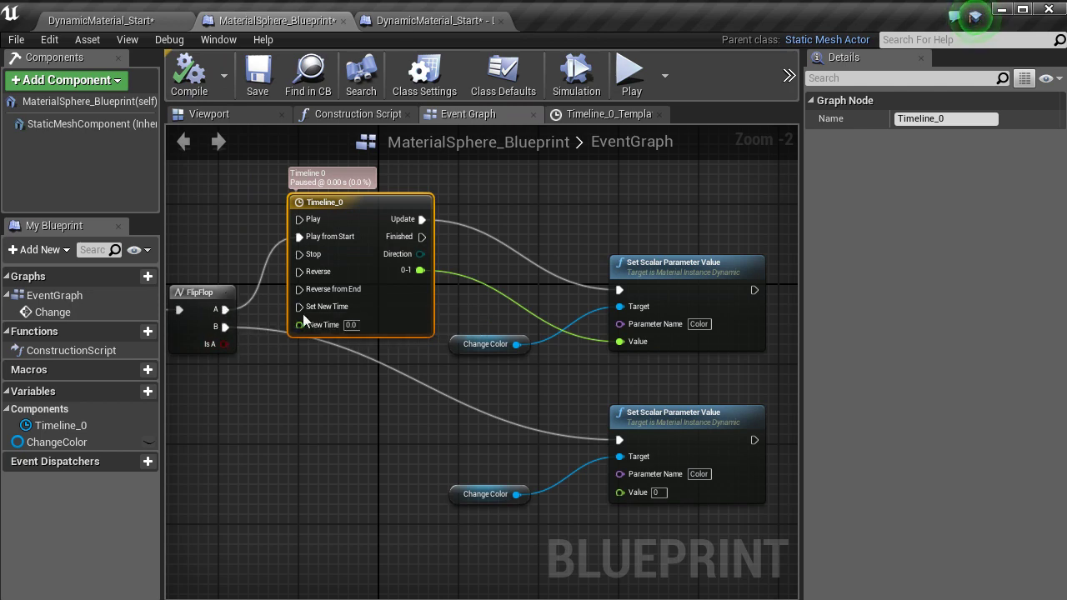
Play DynamicMaterial_Start from the floor near the player start and cross the trigger volume back and forth to test the Play from Start connection
click(125, 39)
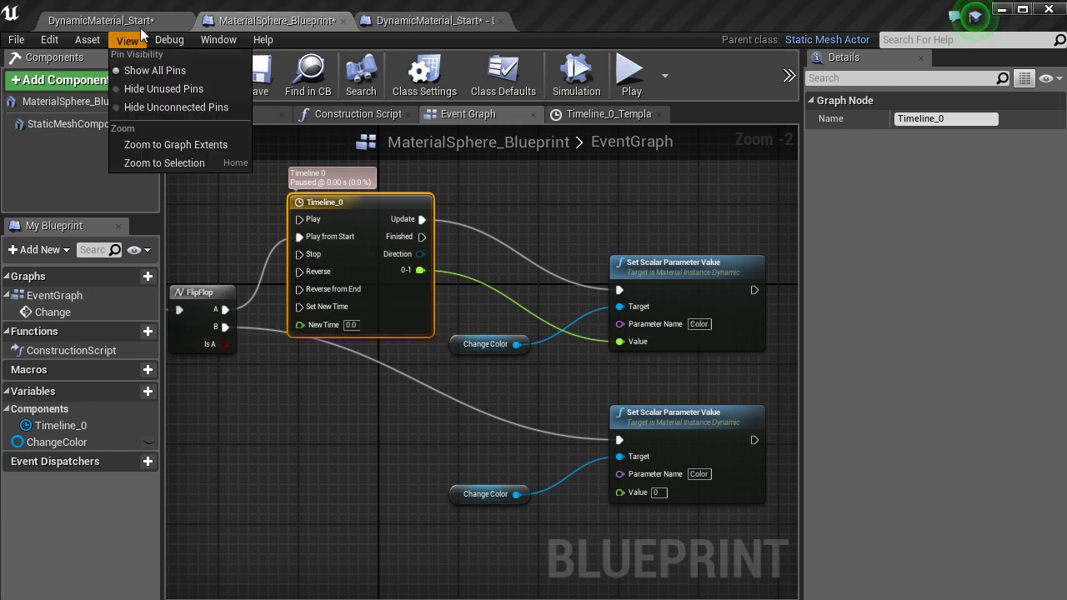
click(142, 22)
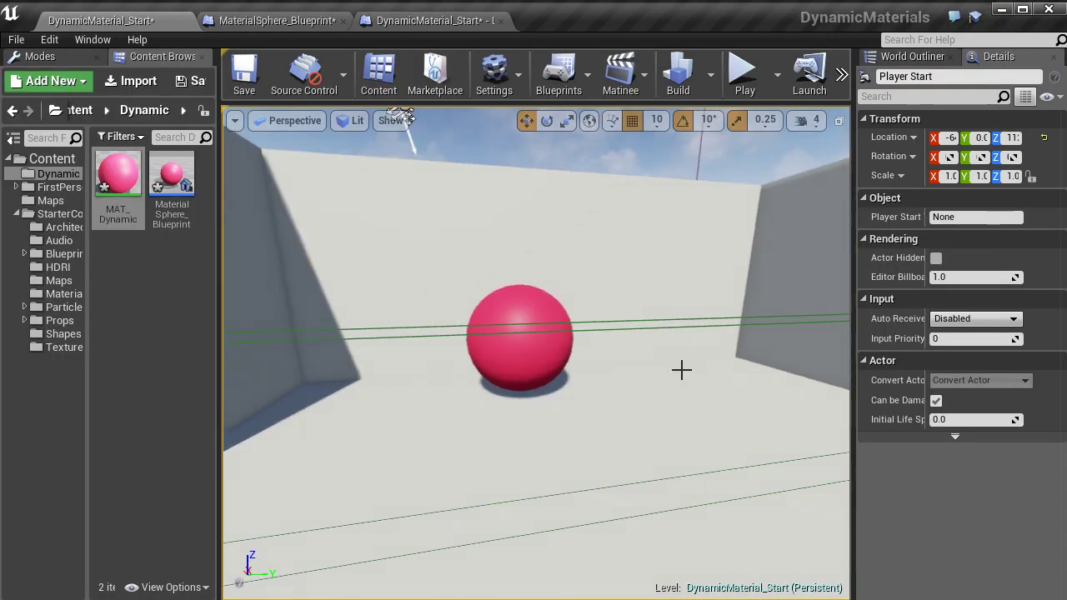
key(f)
right_click(587, 532)
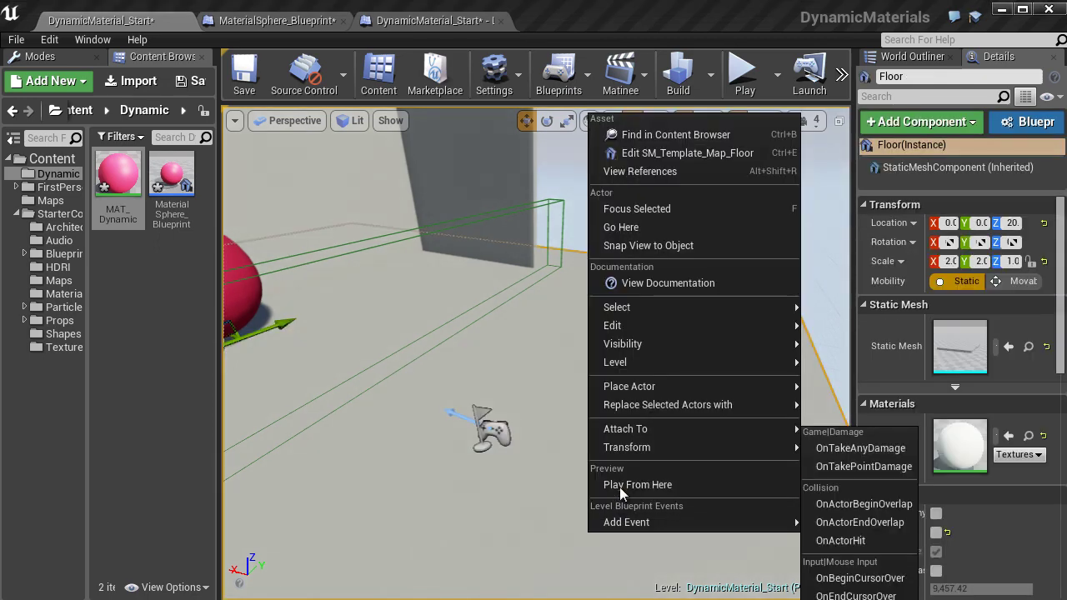
click(630, 484)
key(w)
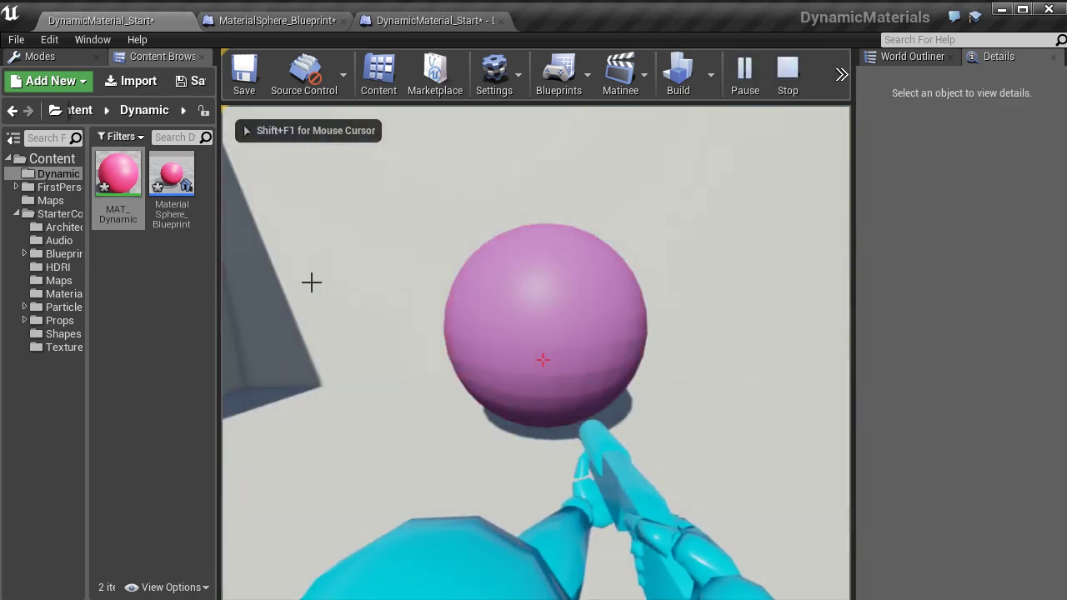
key(s)
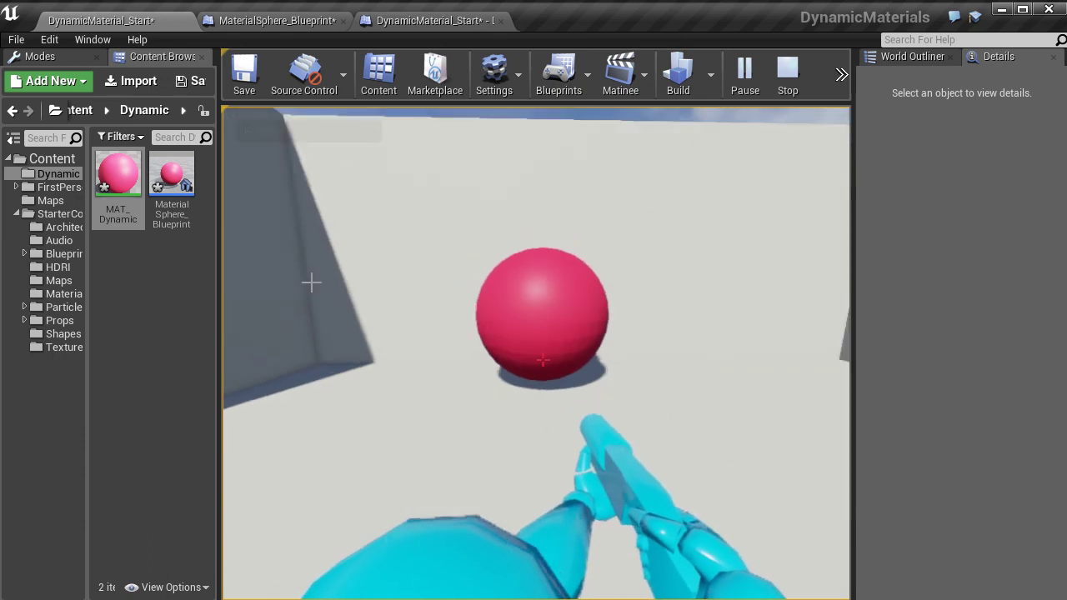
key(s)
key(w)
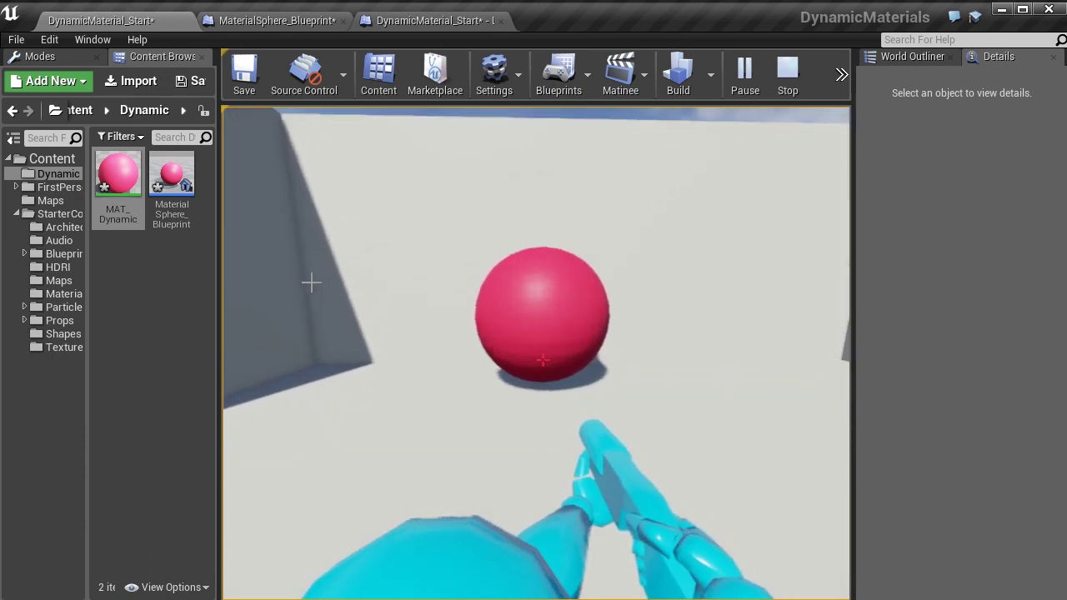